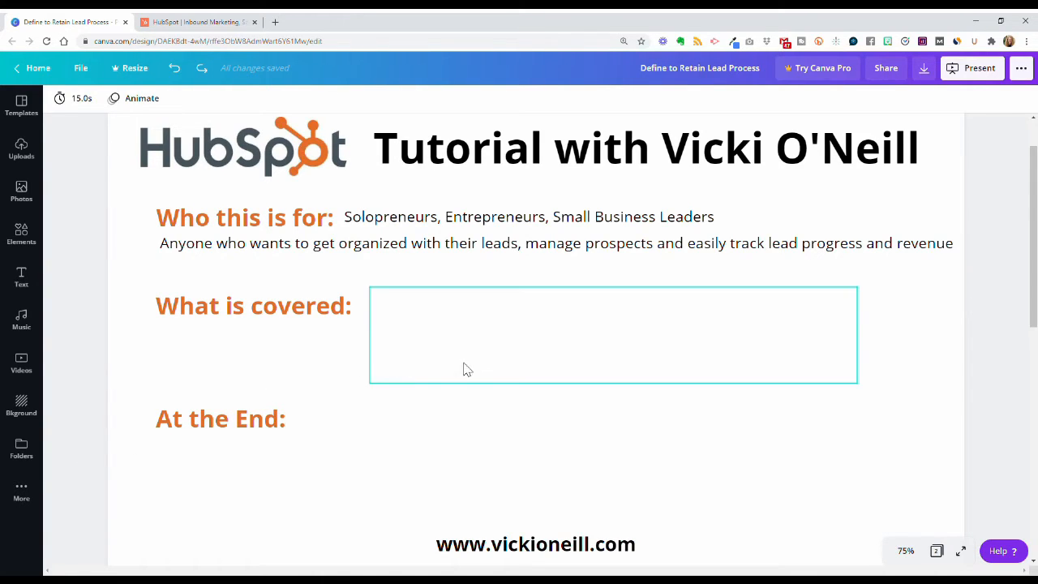
# Step: Delete the blank white box hiding the topic lists beside 'What is covered:'
pyautogui.click(464, 367)
pyautogui.press('Delete')
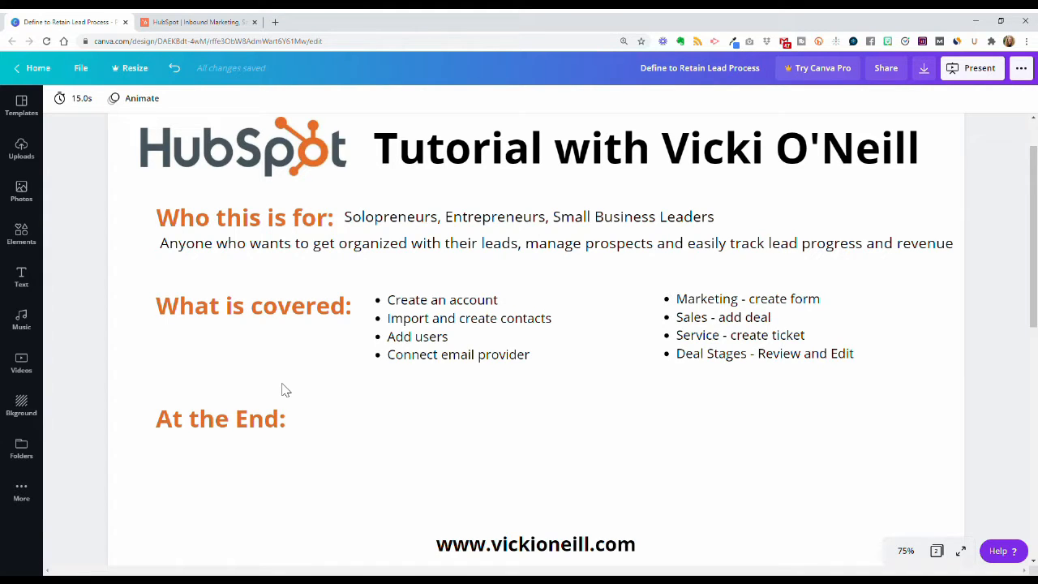
# Step: Make the At the End bullet list and the 'Plus… TWO BONUSES!!' graphic visible
pyautogui.hotkey('ctrl', 'v')
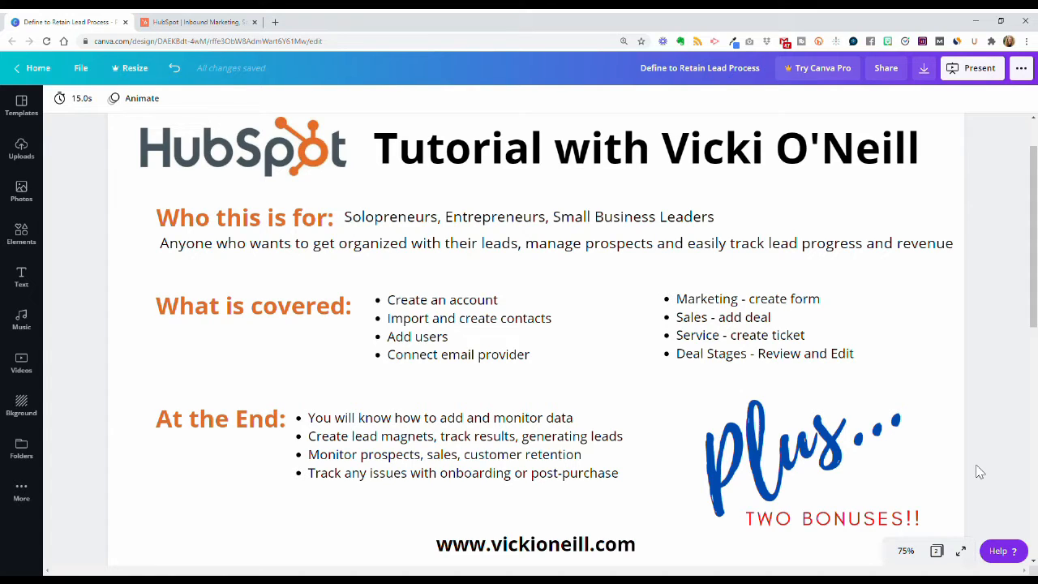
# Step: On the HubSpot website, choose Get HubSpot free, then Get started free for the CRM
pyautogui.click(199, 22)
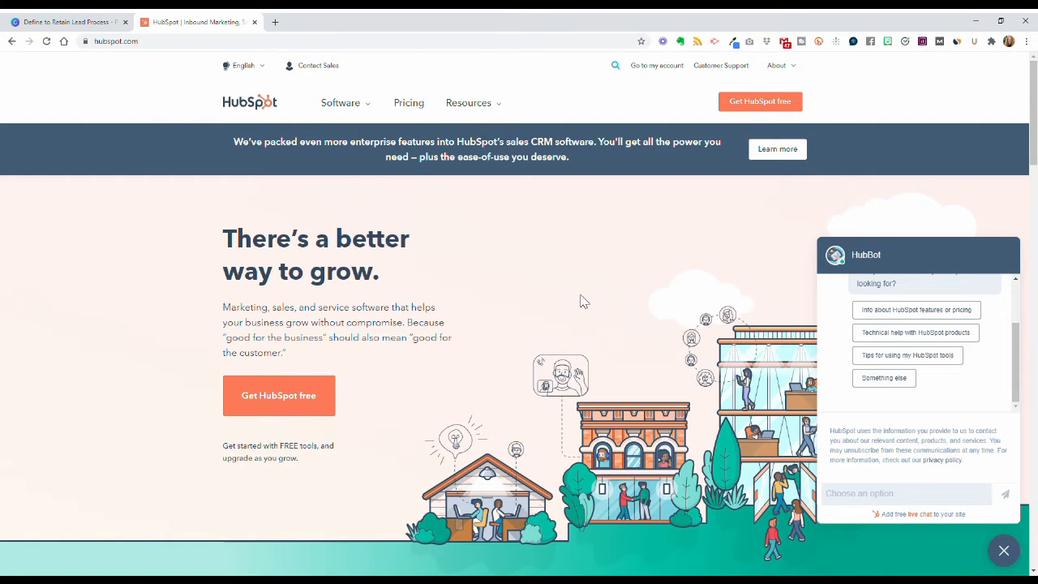
pyautogui.click(763, 112)
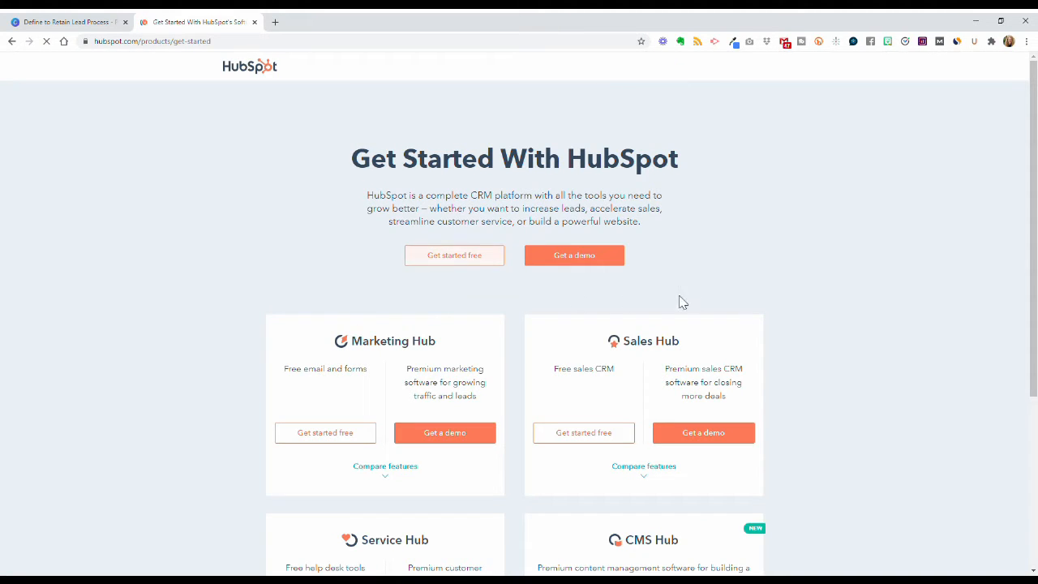
pyautogui.scroll(-3, 694, 301)
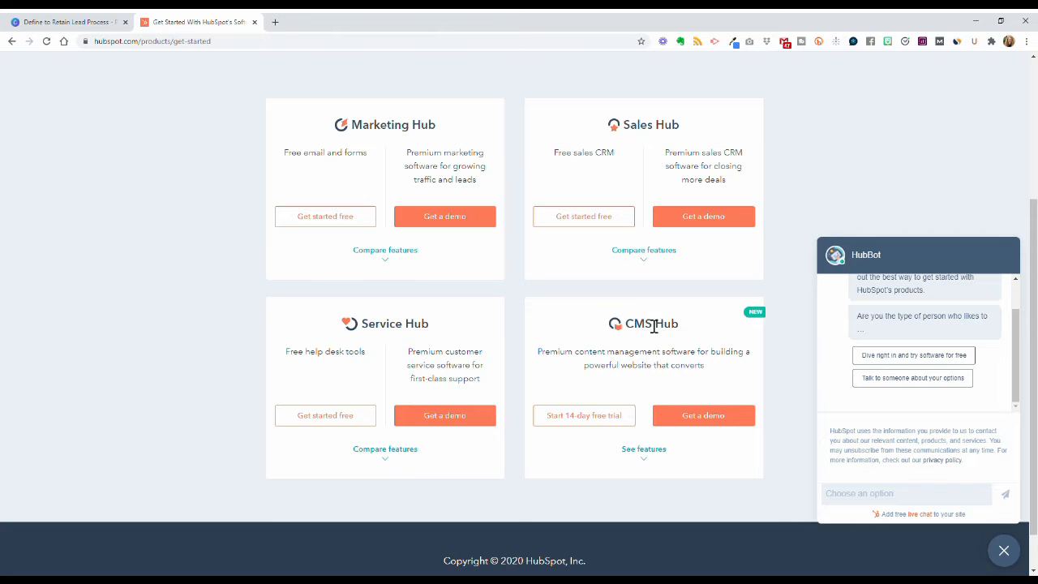
pyautogui.scroll(3, 653, 329)
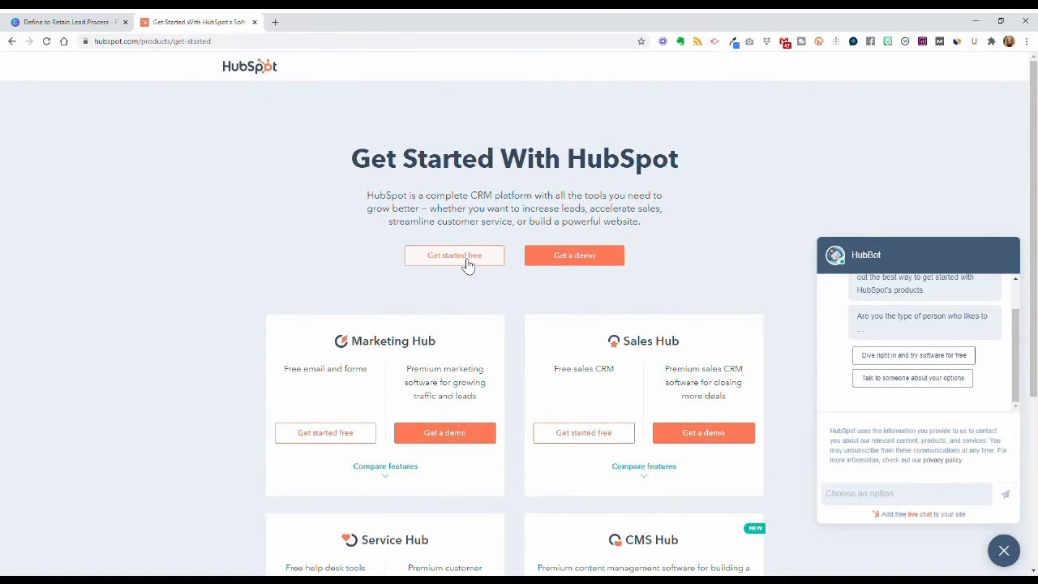
pyautogui.click(468, 266)
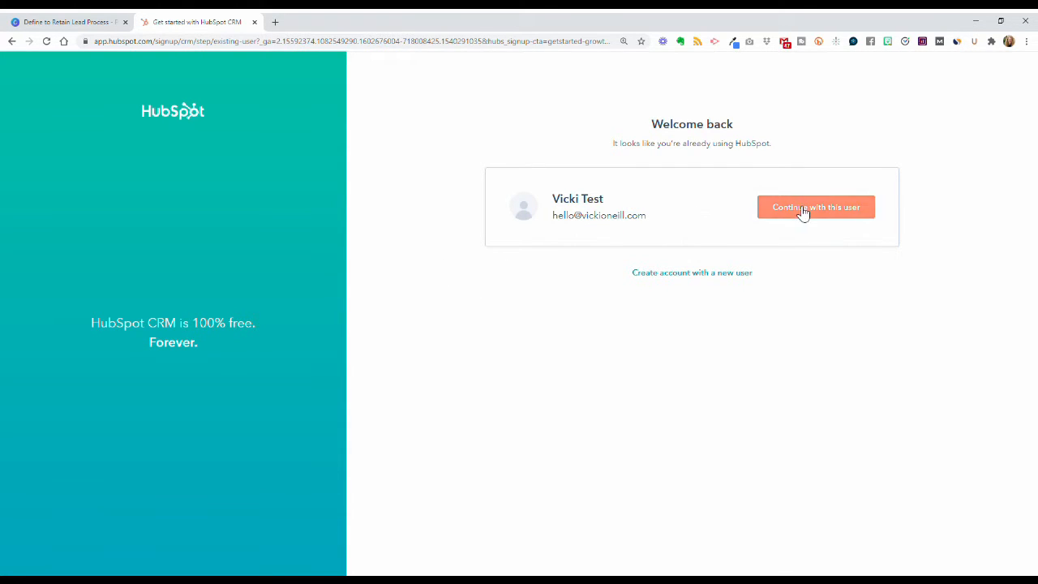
# Step: Create an account as a new user and sign up with a Google account
pyautogui.click(713, 273)
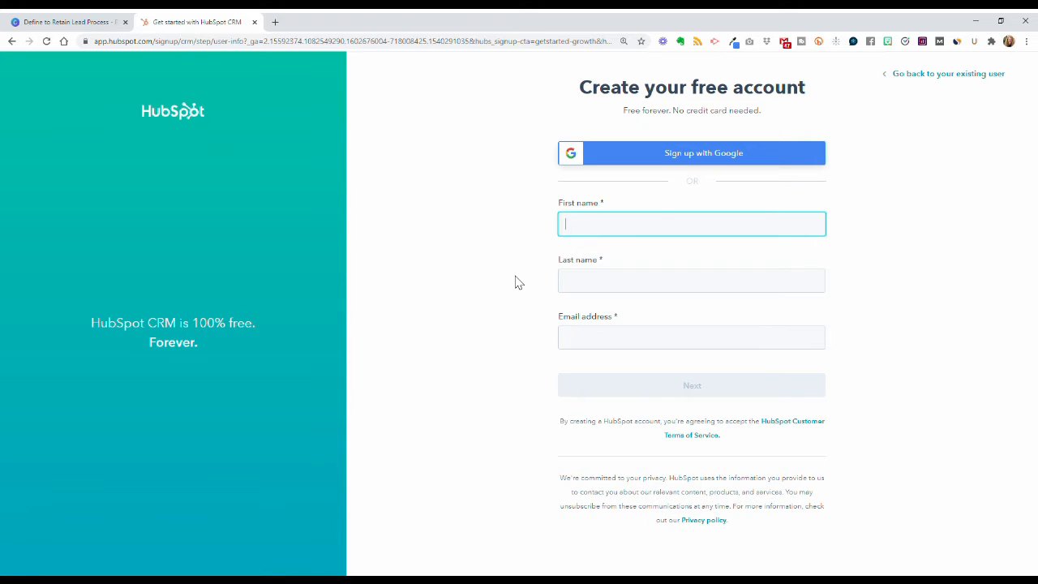
pyautogui.click(602, 283)
pyautogui.click(746, 346)
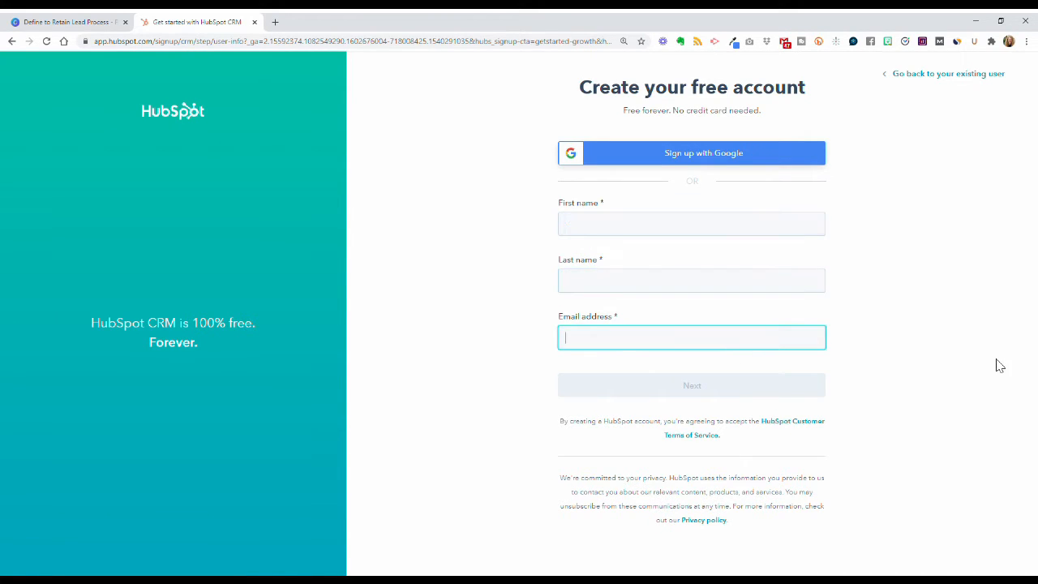
pyautogui.click(998, 365)
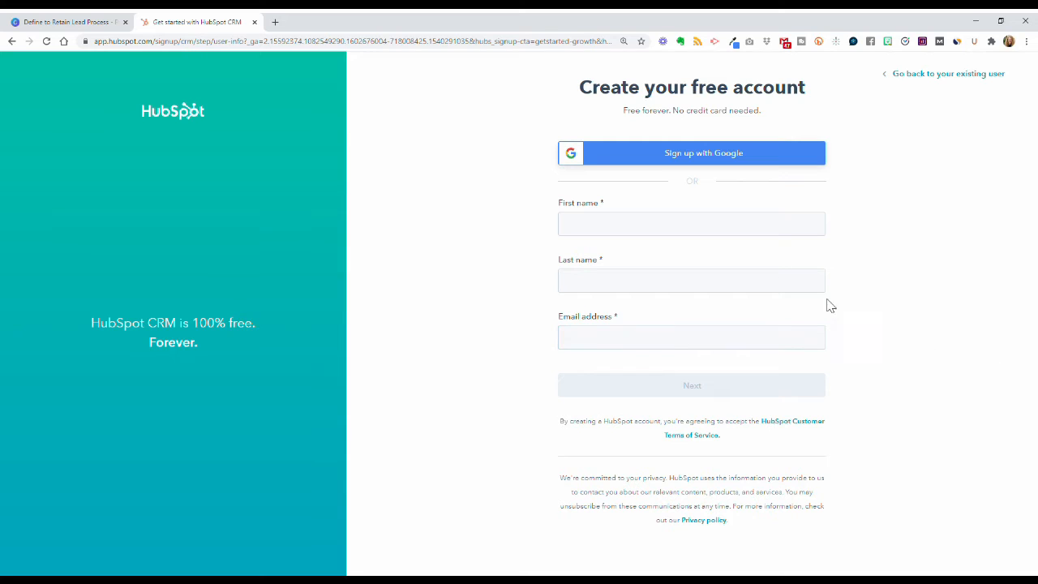
pyautogui.click(693, 156)
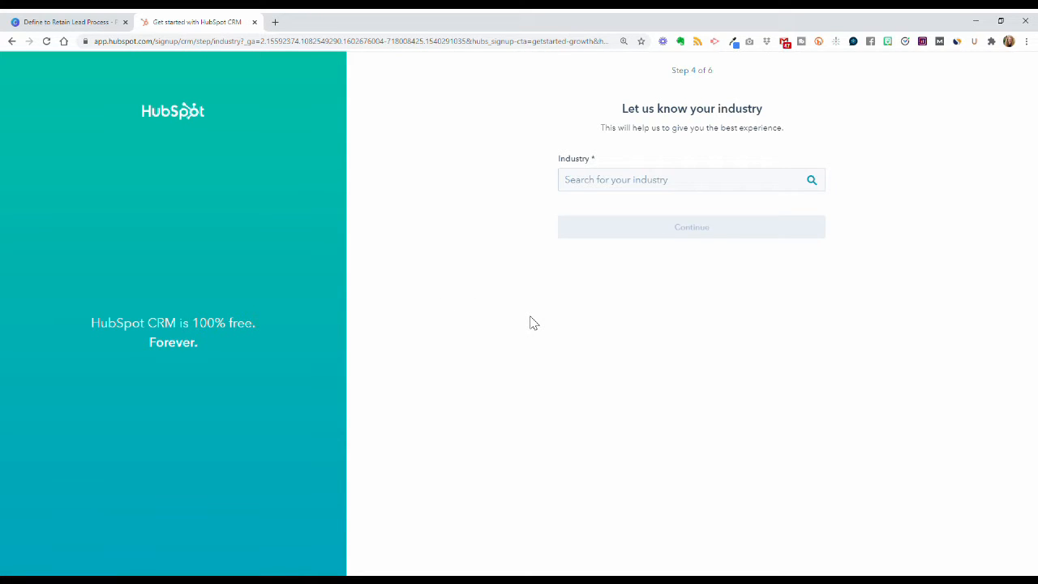
# Step: Set the industry to Marketing and Advertising and continue
pyautogui.click(599, 183)
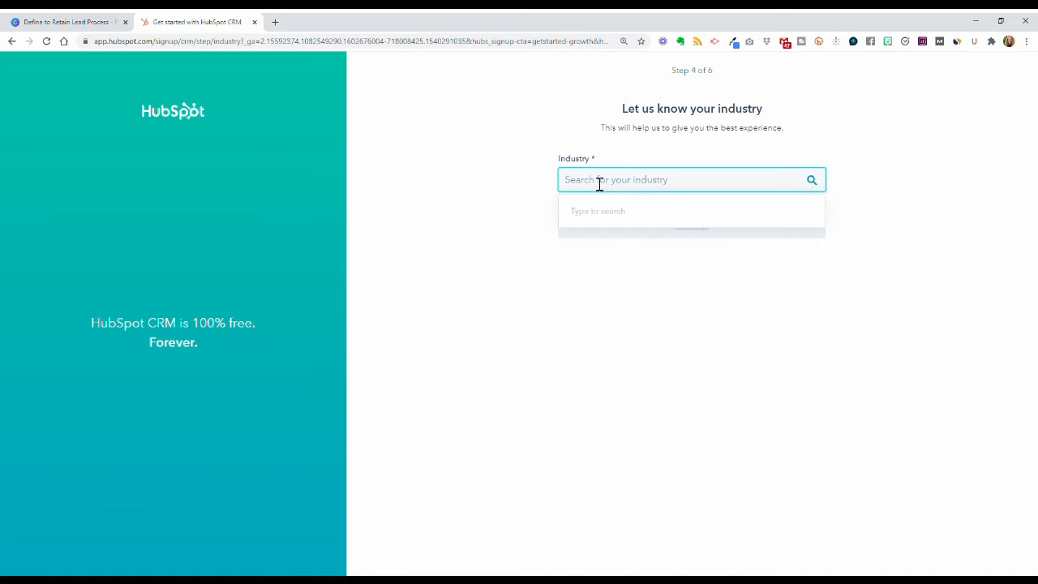
pyautogui.write('Mark')
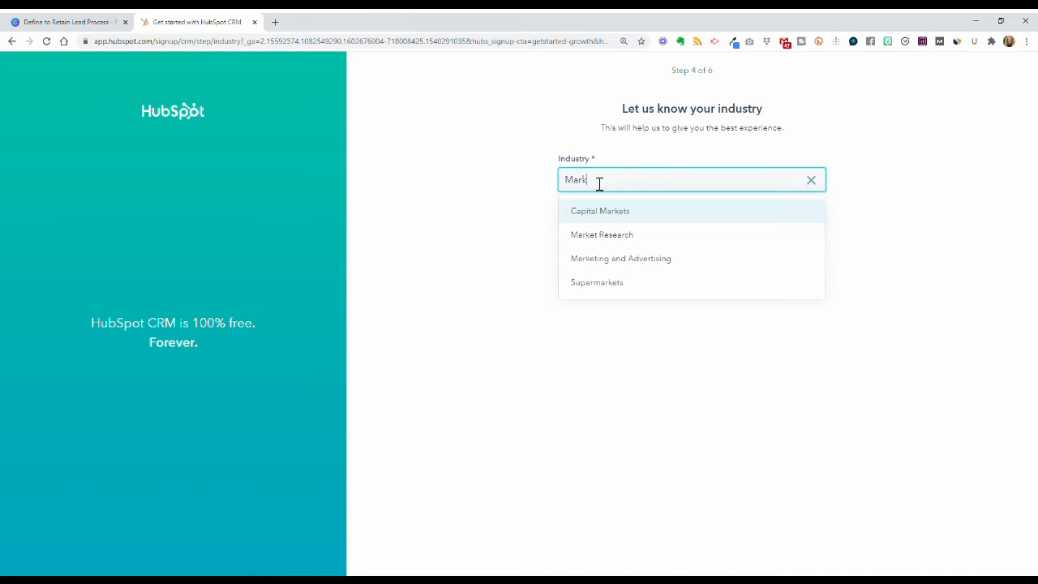
pyautogui.click(627, 260)
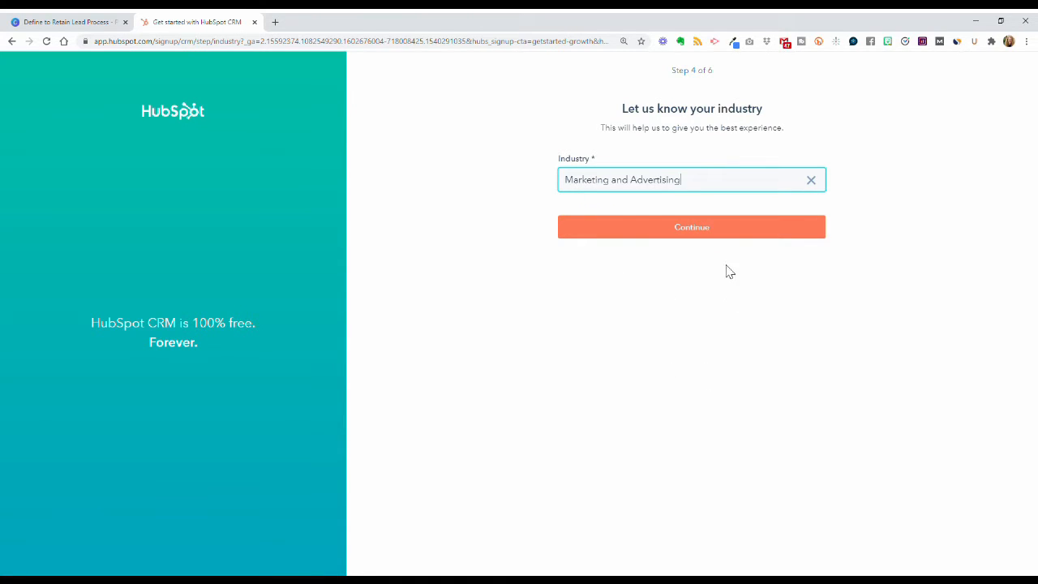
pyautogui.click(697, 234)
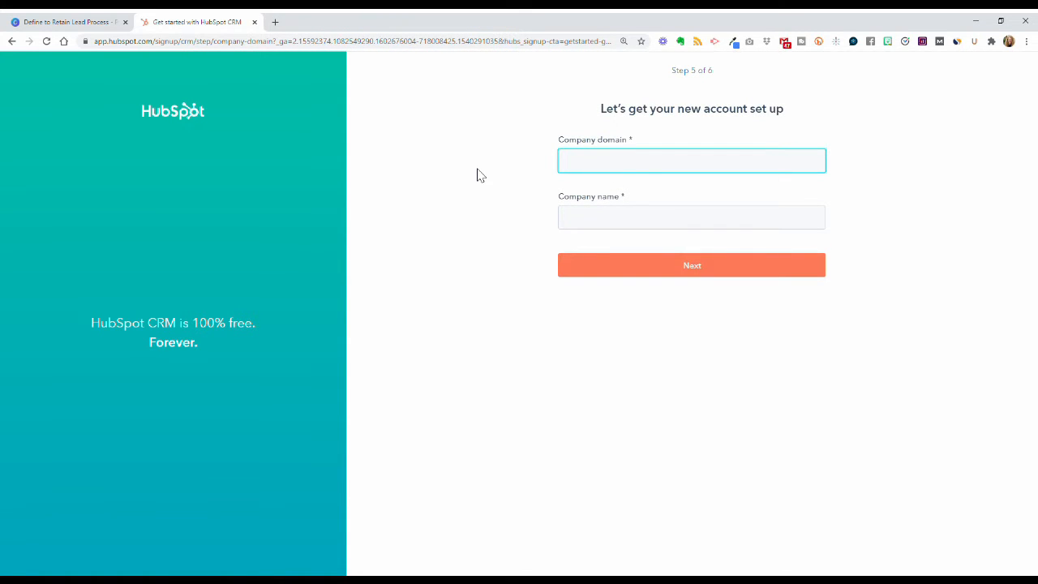
# Step: Enter the company domain and the company name 'KenKay Marketing', then continue
pyautogui.write('www.vickioneil')
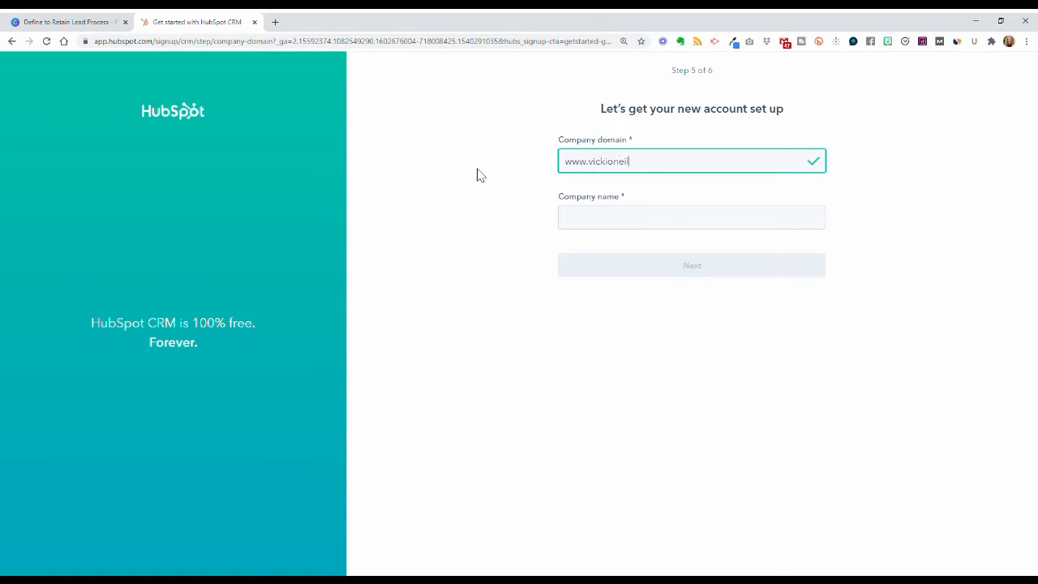
pyautogui.write('l.com')
pyautogui.press('Tab')
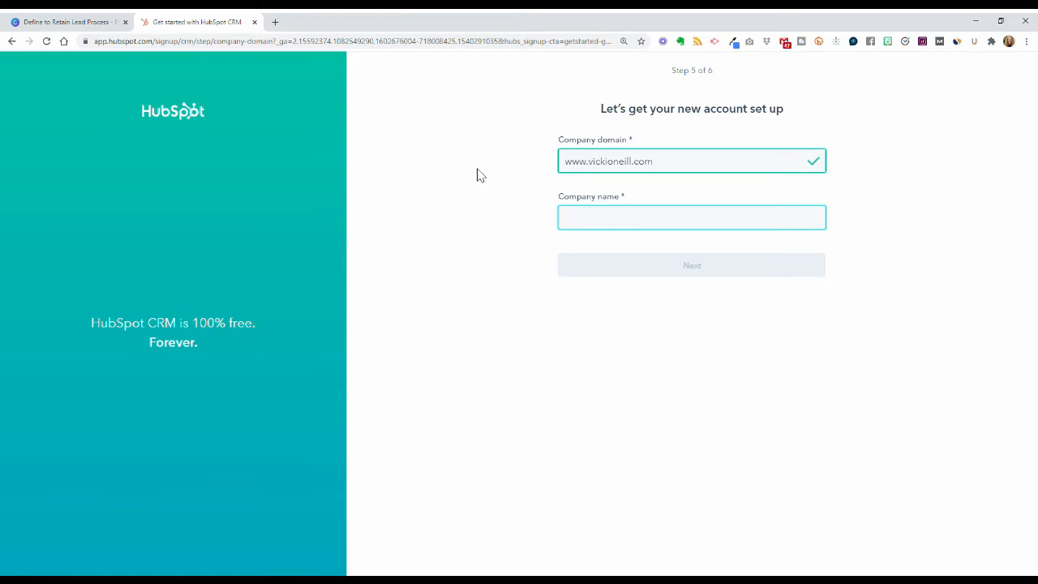
pyautogui.write('KenKa')
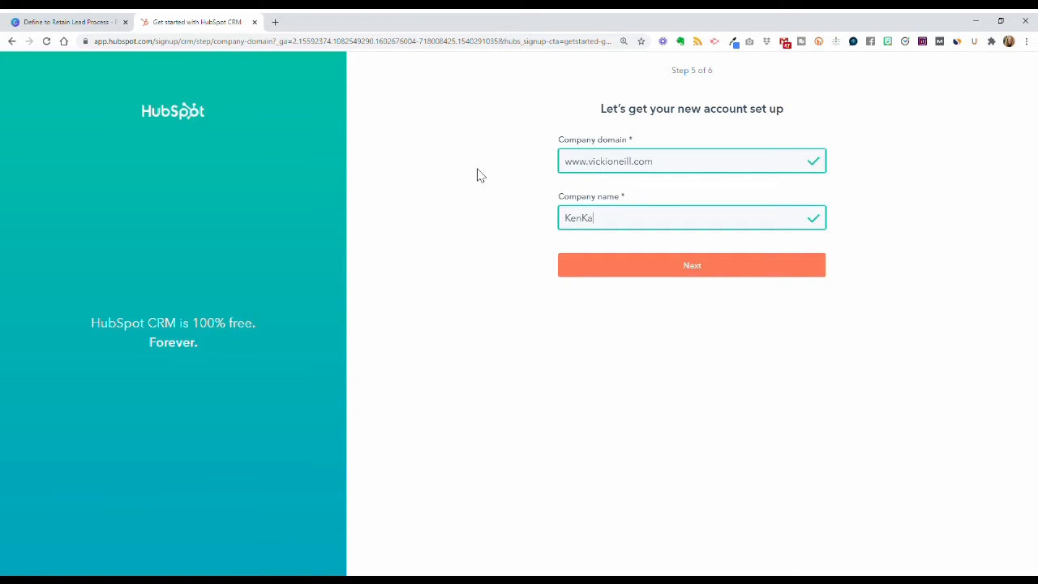
pyautogui.write('y Marketing')
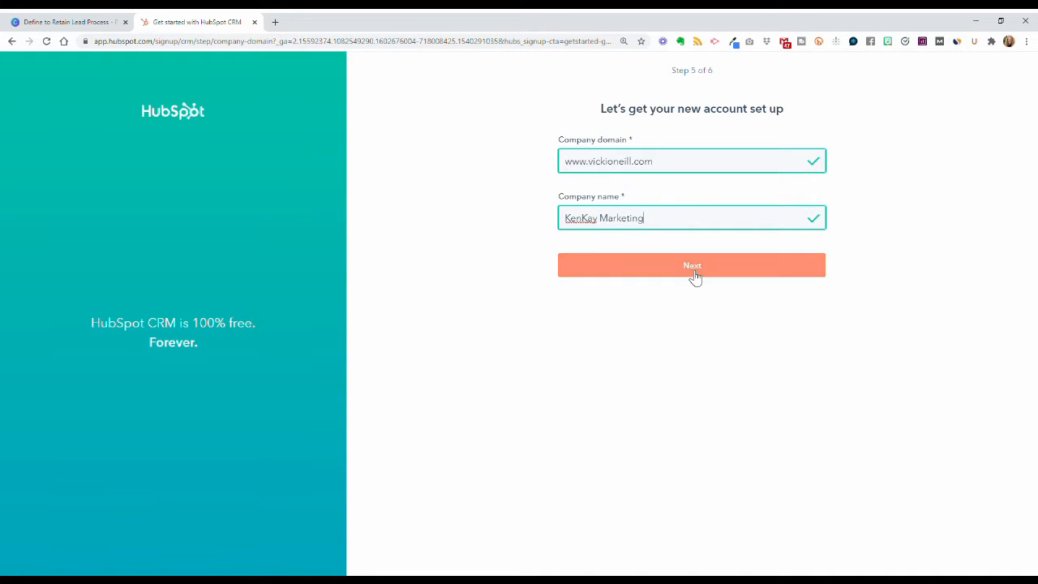
pyautogui.click(693, 274)
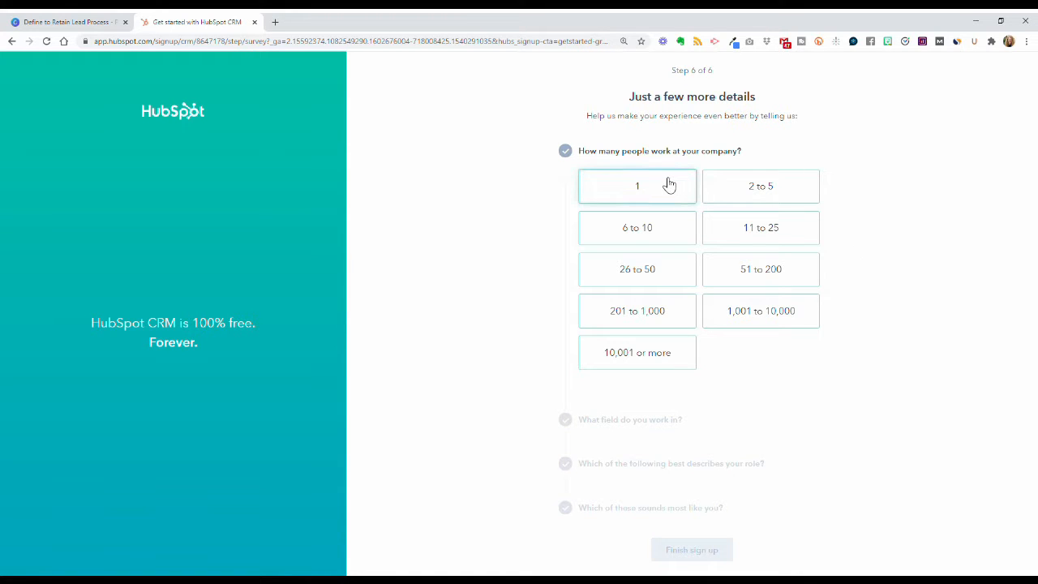
# Step: Answer 2 to 5 people, Marketing, Marketing Director / Manager, and never used a CRM, then finish sign-up
pyautogui.click(749, 187)
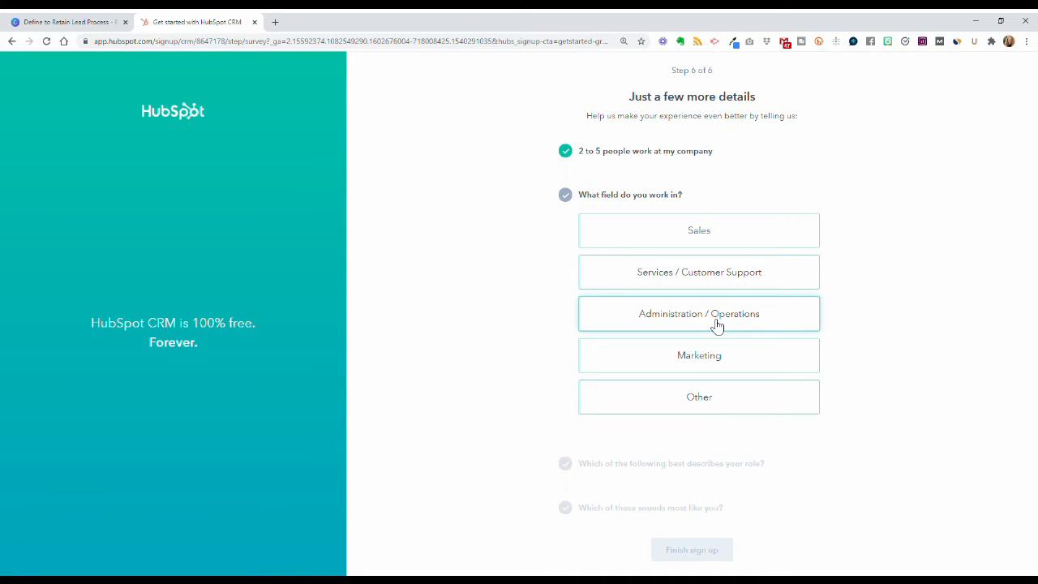
pyautogui.click(699, 364)
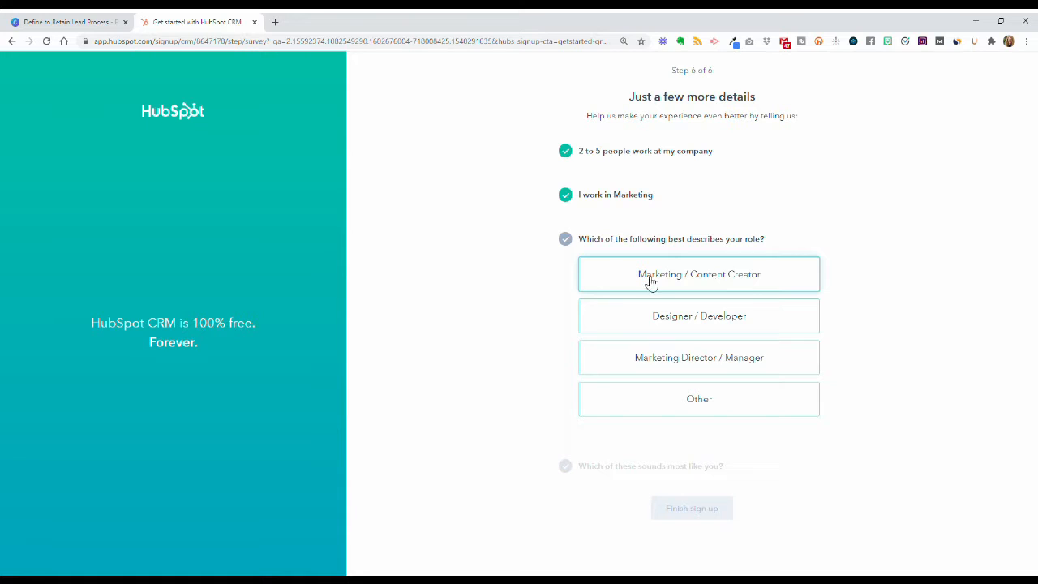
pyautogui.click(710, 358)
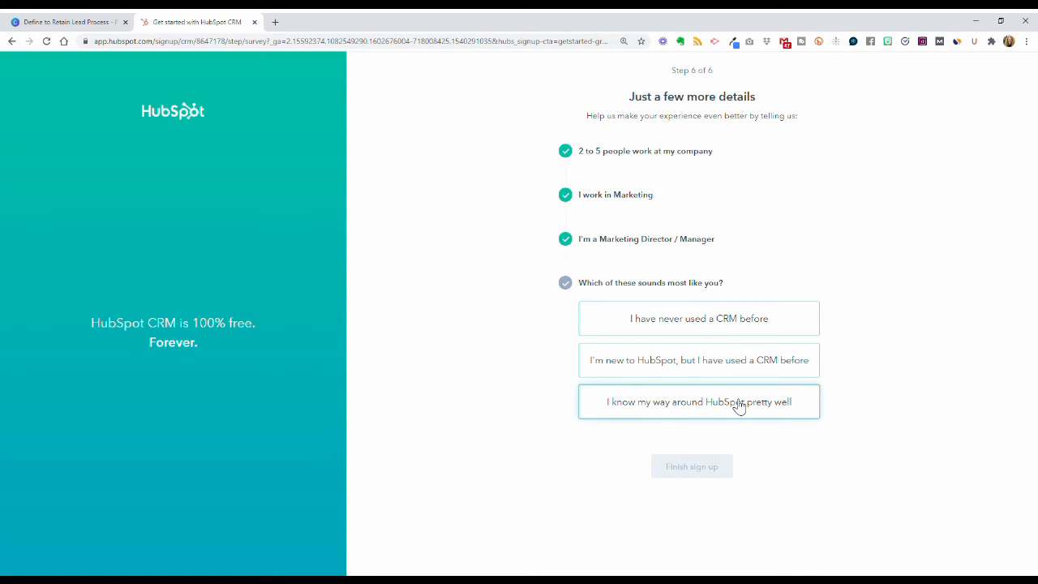
pyautogui.click(697, 324)
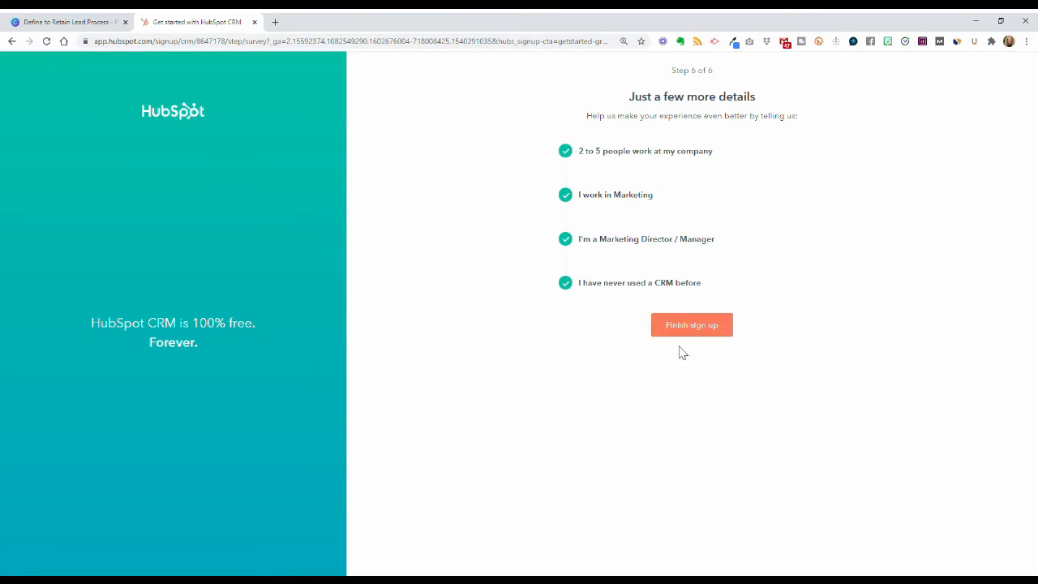
pyautogui.click(698, 328)
pyautogui.click(695, 328)
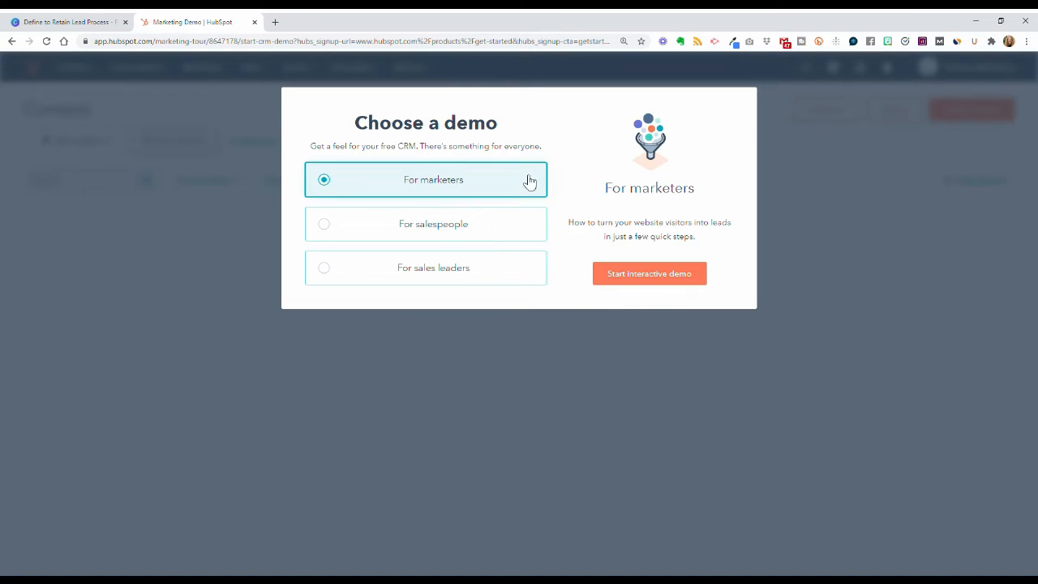
# Step: Start the 'For marketers' demo, then leave the tour
pyautogui.click(663, 276)
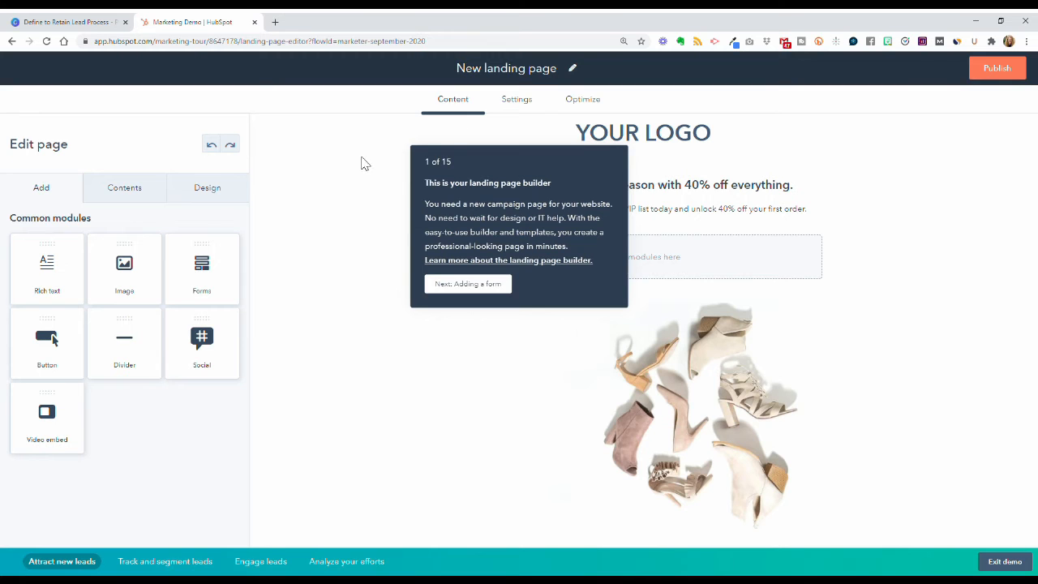
pyautogui.click(1014, 568)
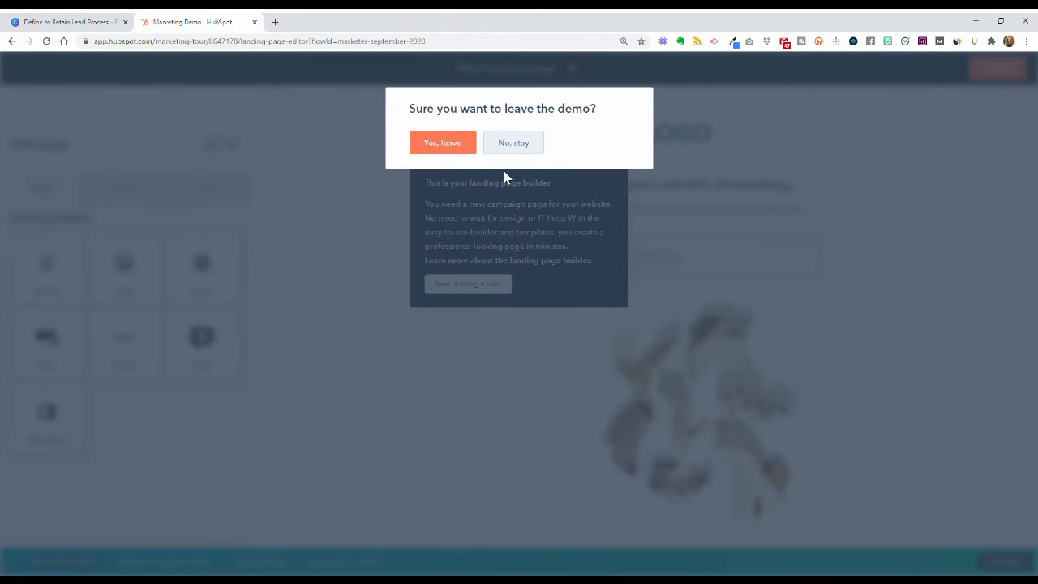
pyautogui.click(431, 146)
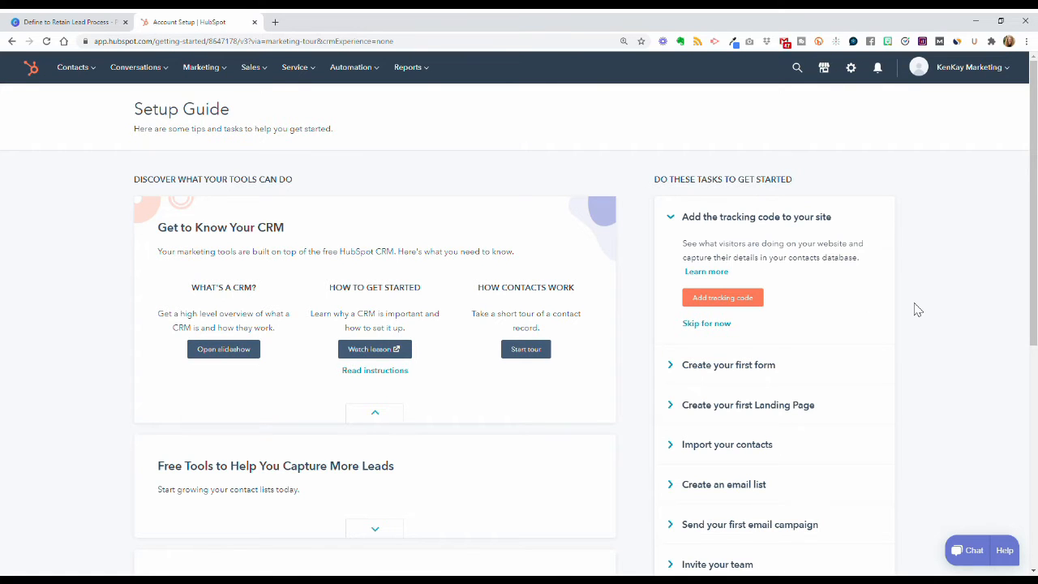
# Step: Skip the 'Add the tracking code to your site' task in the Setup Guide
pyautogui.scroll(-1, 916, 310)
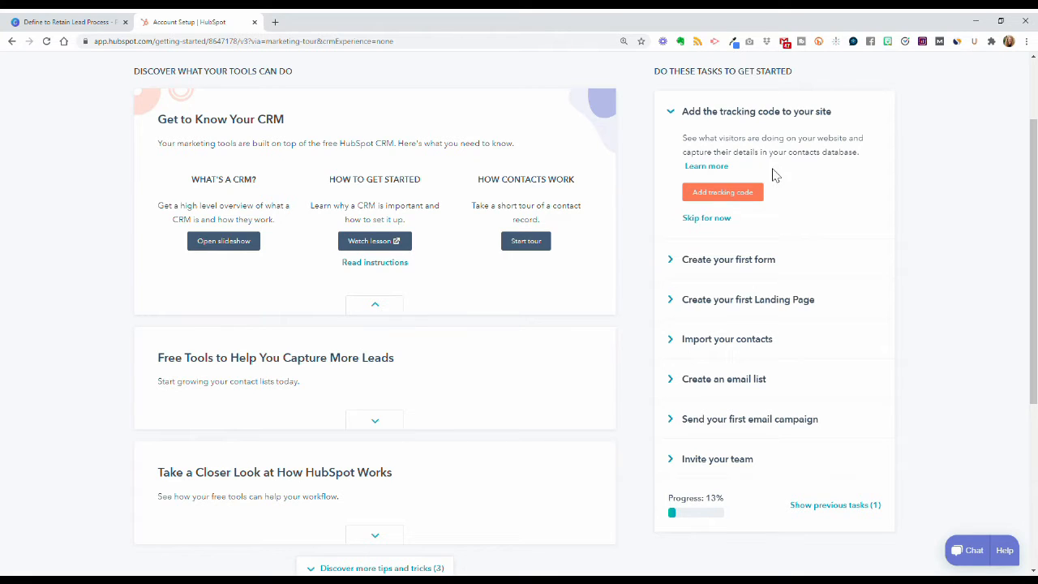
pyautogui.click(707, 218)
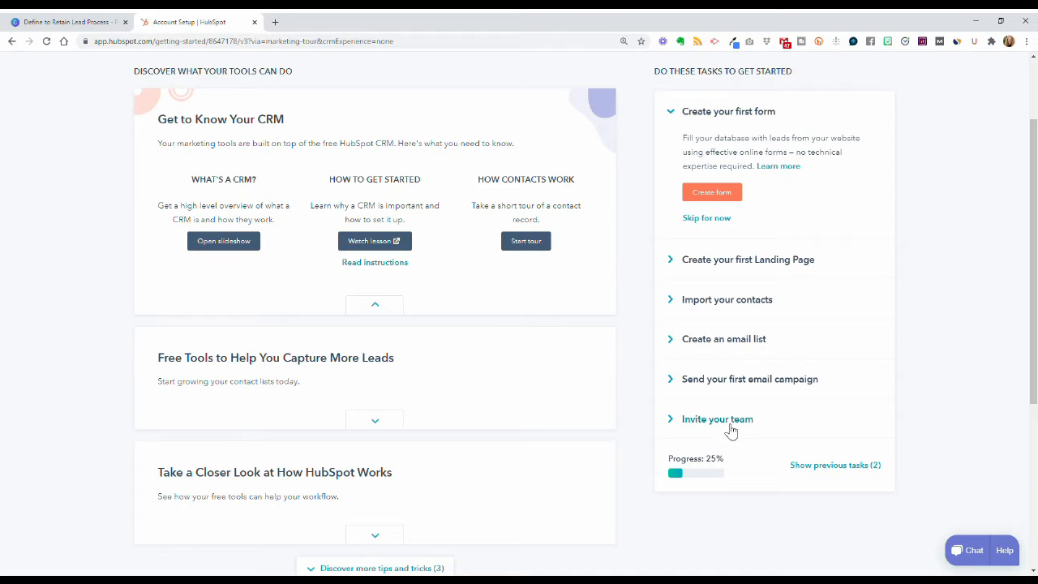
pyautogui.scroll(1, 738, 417)
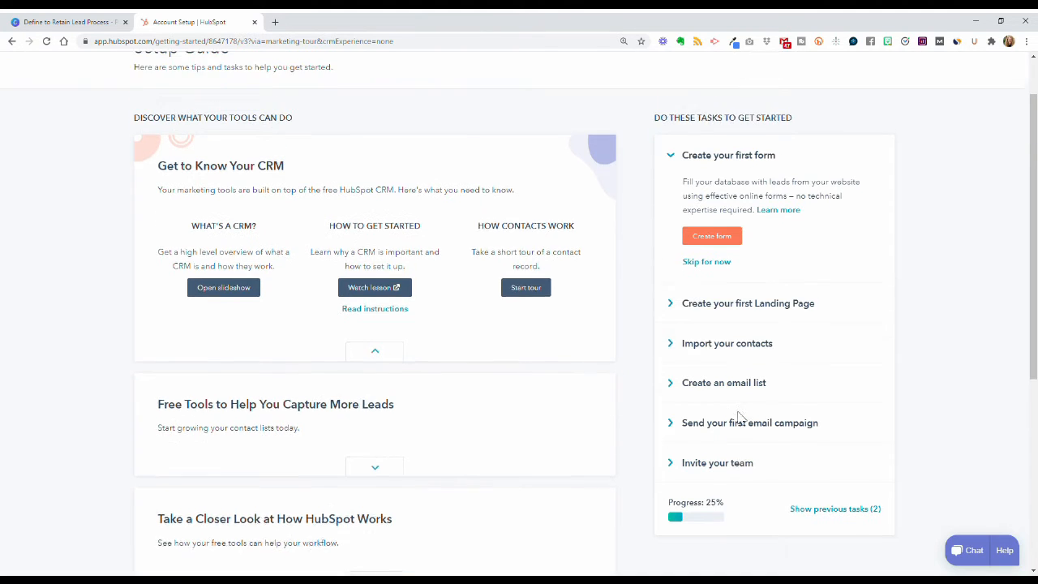
pyautogui.scroll(1, 734, 389)
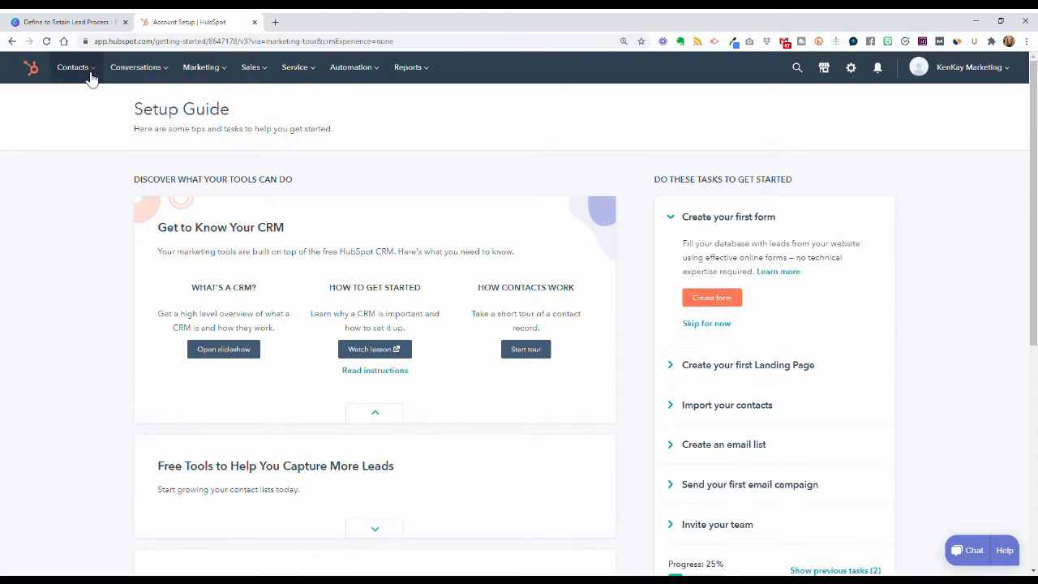
pyautogui.moveTo(95, 75)
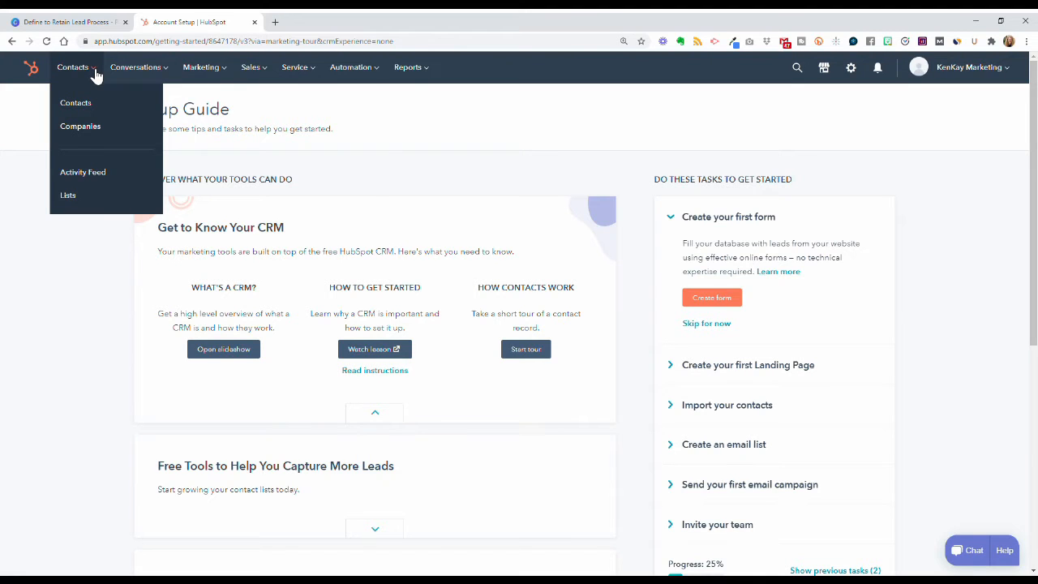
pyautogui.moveTo(149, 74)
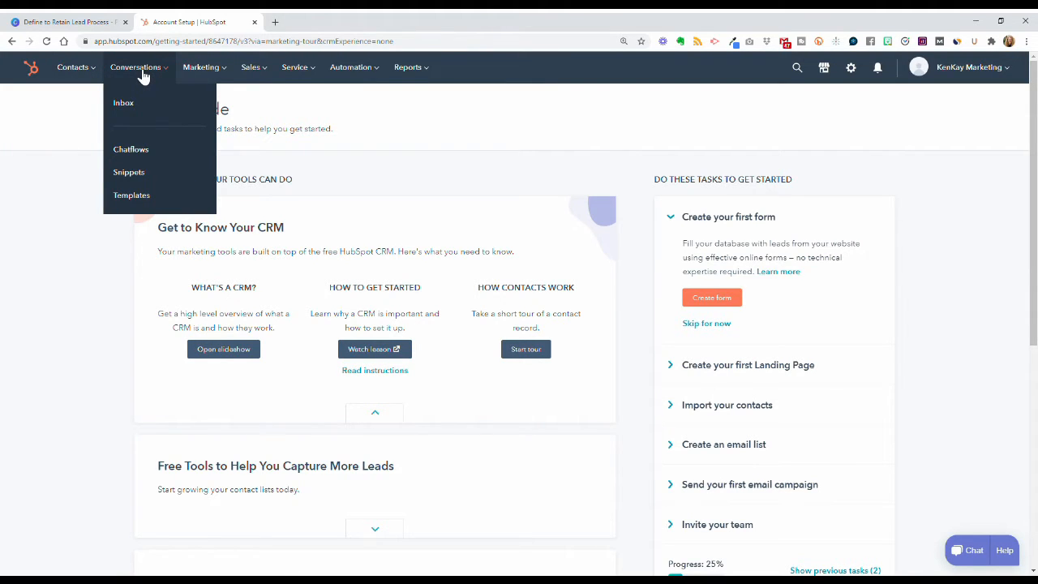
pyautogui.moveTo(215, 74)
pyautogui.moveTo(221, 185)
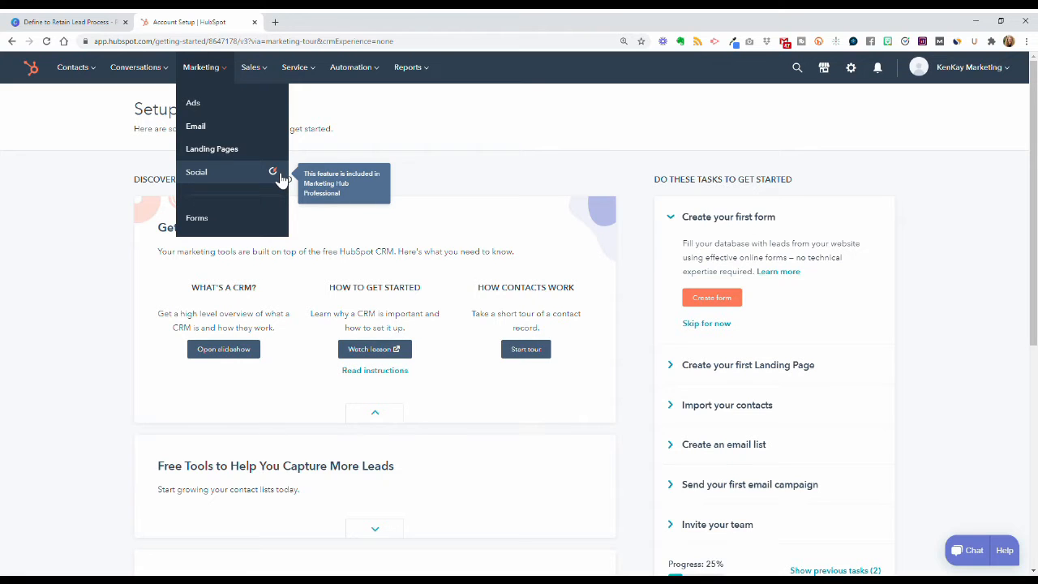
pyautogui.moveTo(261, 75)
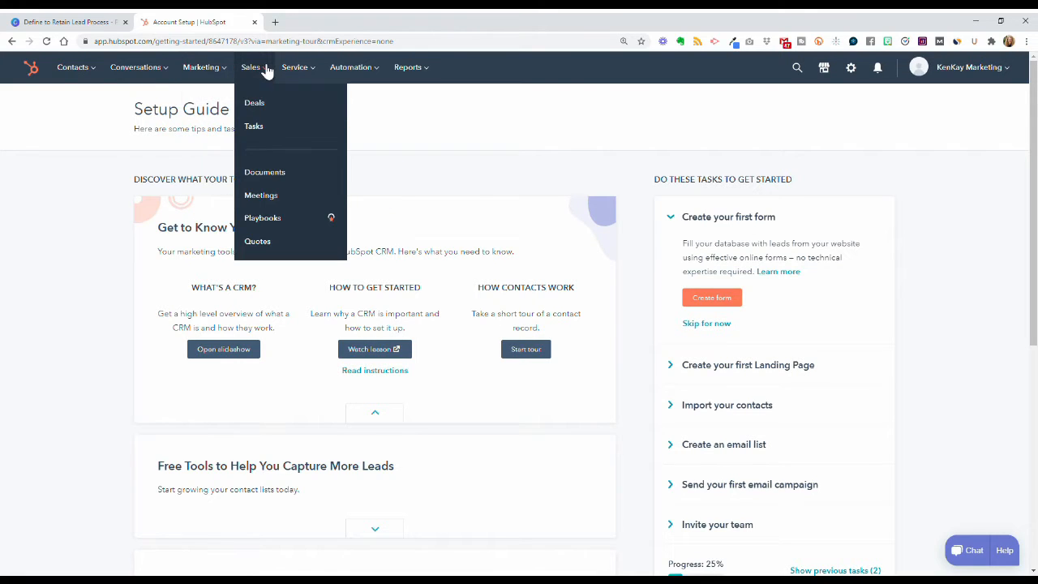
pyautogui.moveTo(281, 219)
pyautogui.moveTo(299, 81)
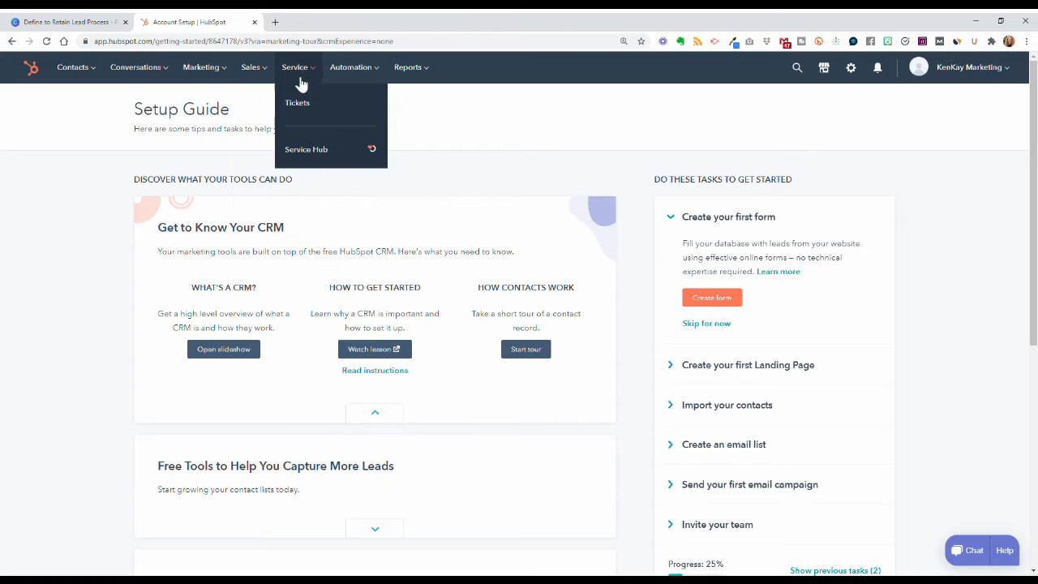
pyautogui.moveTo(338, 153)
pyautogui.moveTo(356, 75)
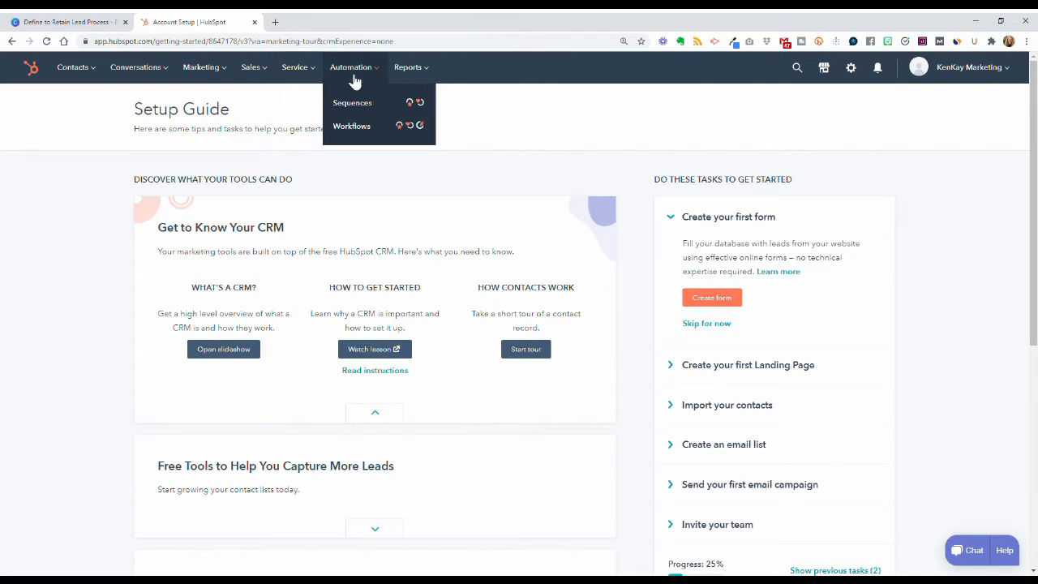
pyautogui.moveTo(366, 108)
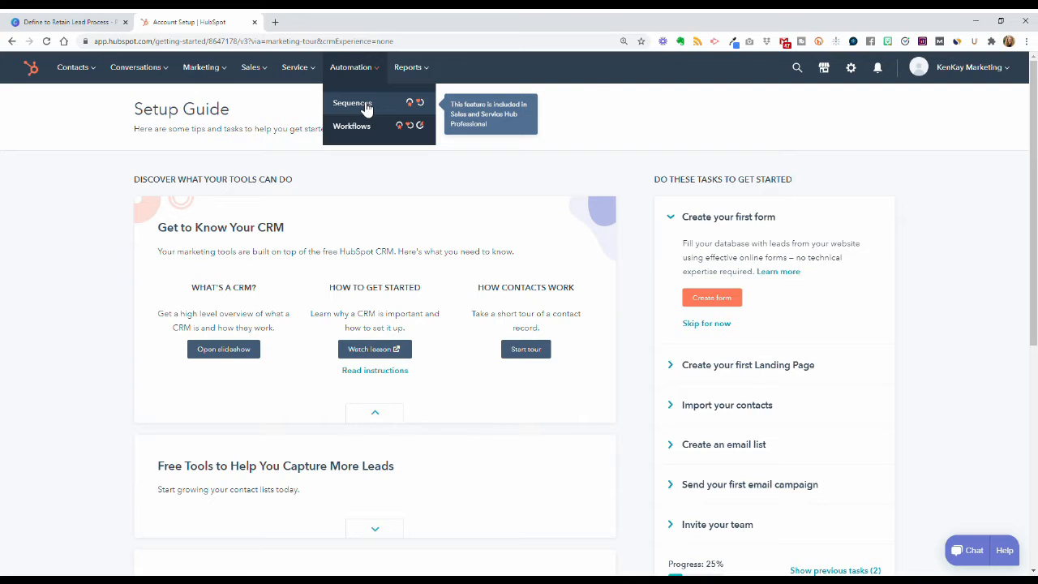
pyautogui.moveTo(370, 139)
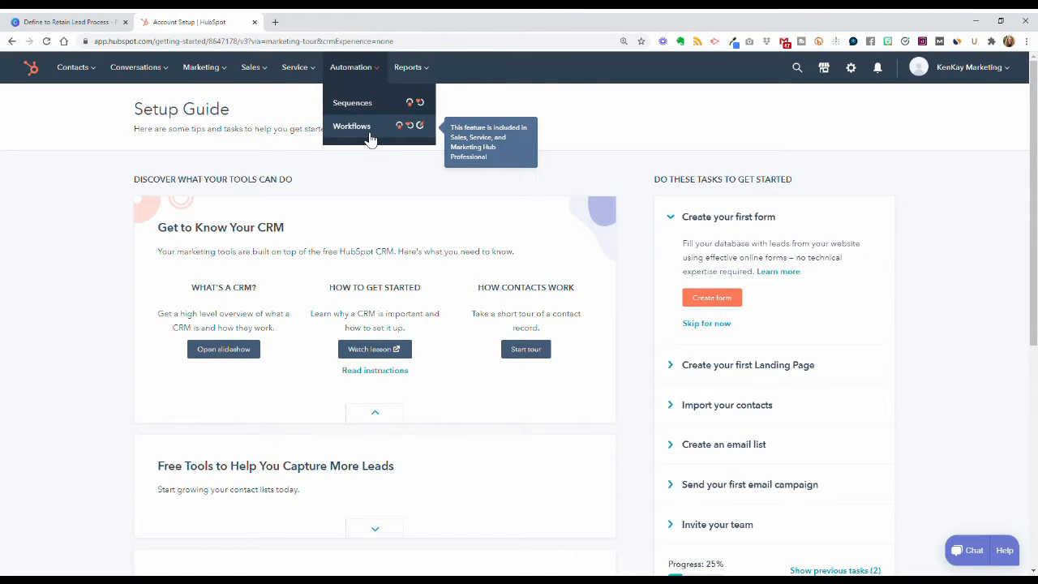
pyautogui.moveTo(408, 71)
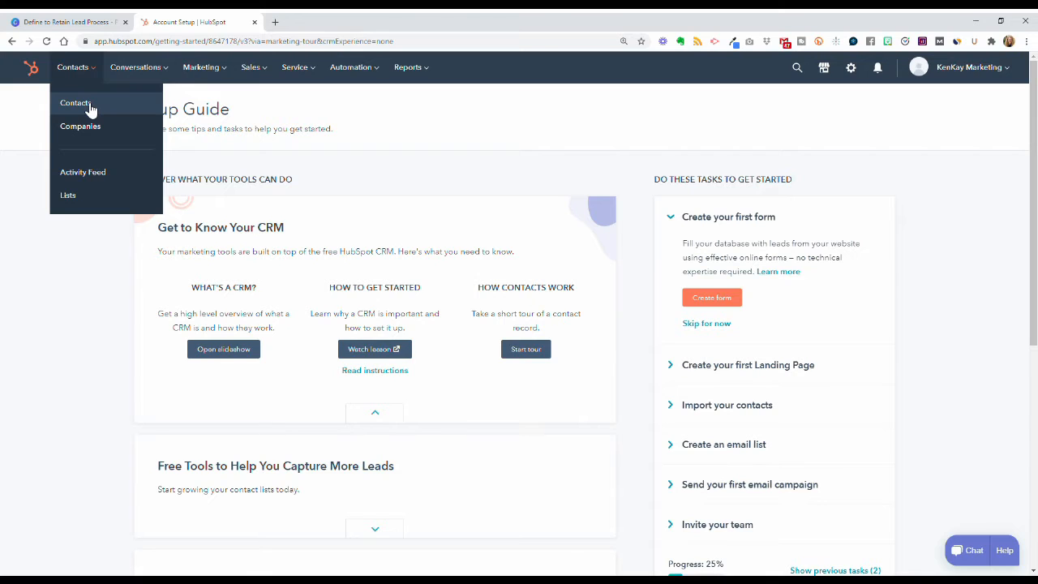
# Step: Go to the Contacts list with its two sample contacts and start creating a contact
pyautogui.click(90, 110)
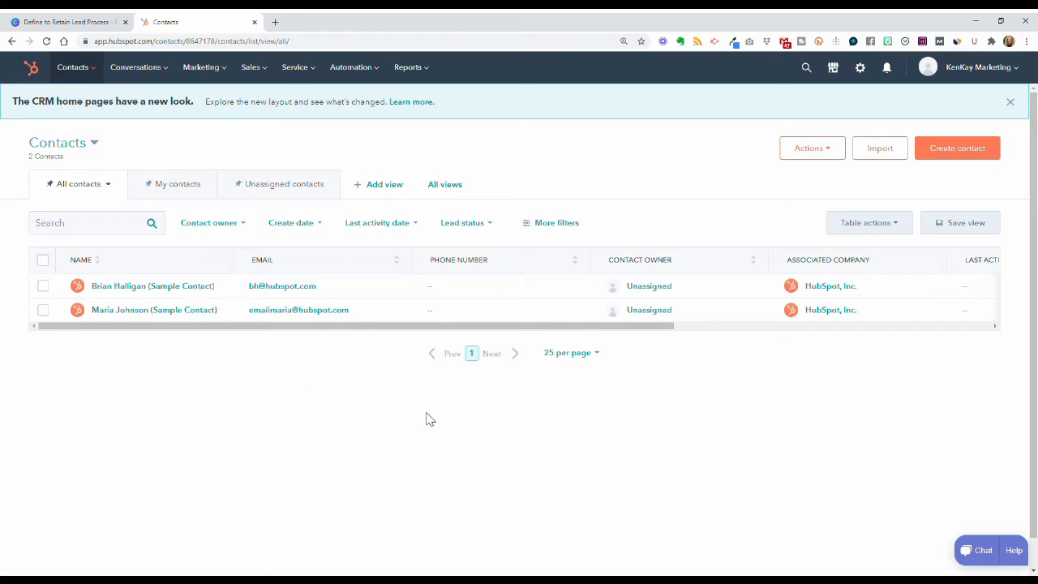
pyautogui.click(977, 160)
# Step: Enter the new contact's e-mail address, first name and last name
pyautogui.click(944, 156)
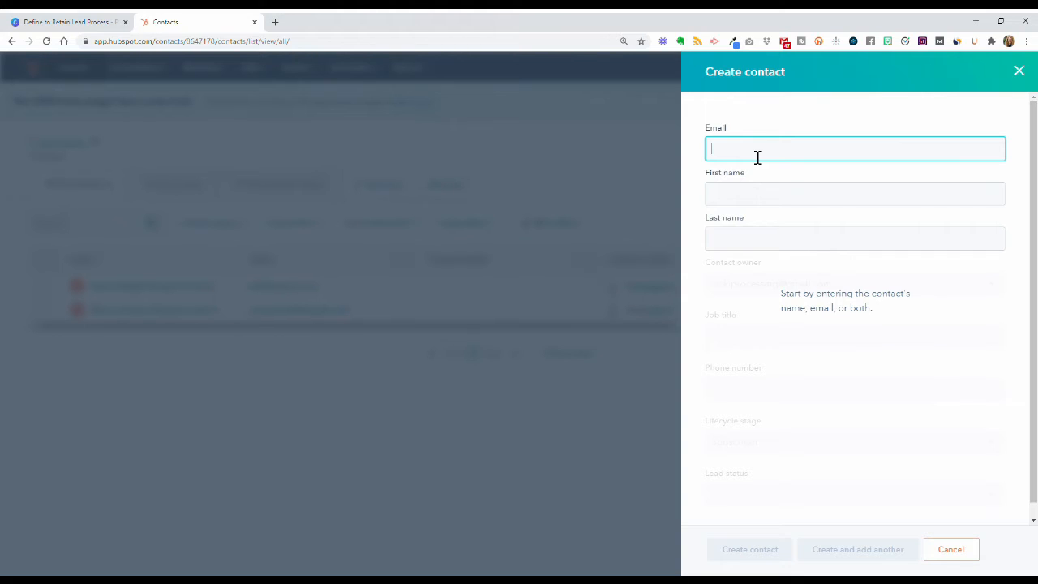
pyautogui.write('Email')
pyautogui.hotkey('ctrl', 'a')
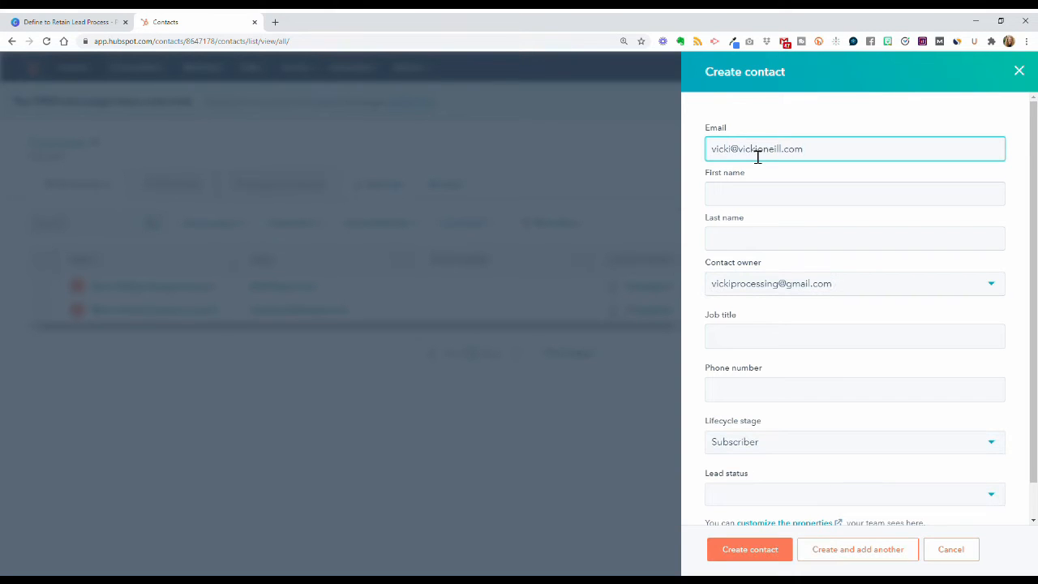
pyautogui.press('Tab')
pyautogui.write('Vicki')
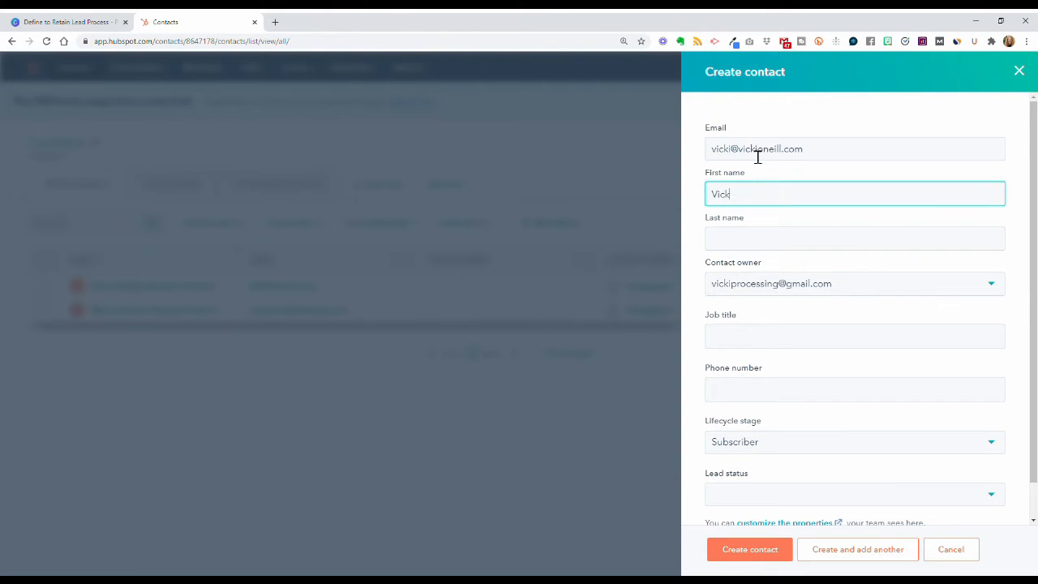
pyautogui.press('Tab')
pyautogui.write("O'Neill")
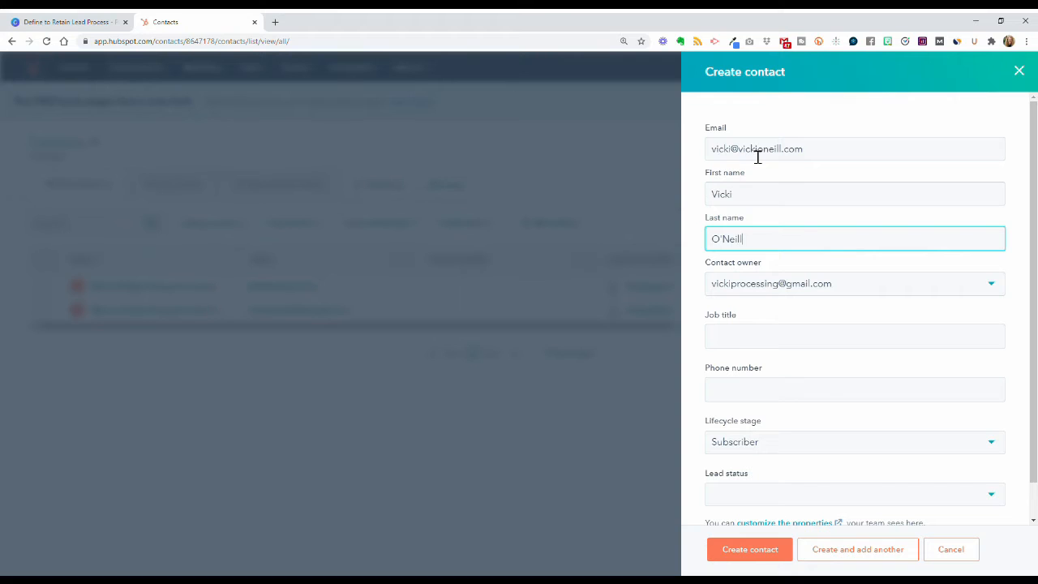
pyautogui.click(702, 207)
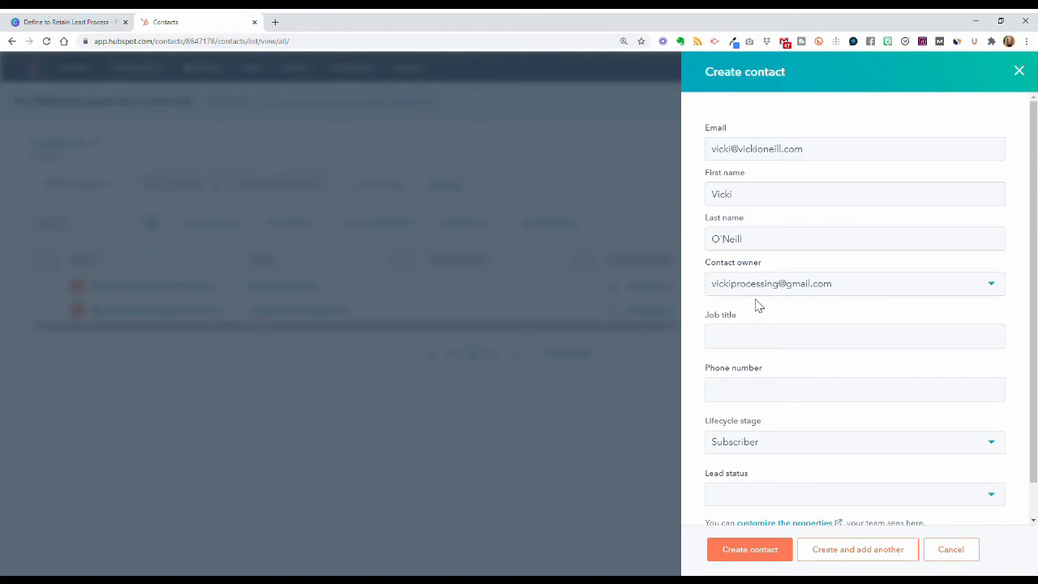
# Step: Keep the current owner and Subscriber lifecycle stage, and set the job title to 'Founder'
pyautogui.click(809, 294)
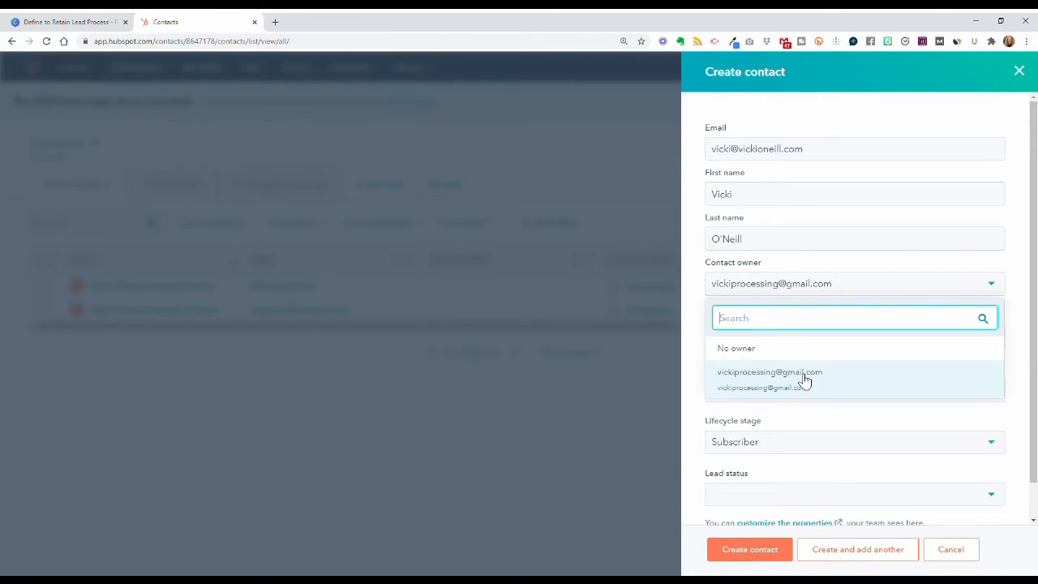
pyautogui.click(703, 317)
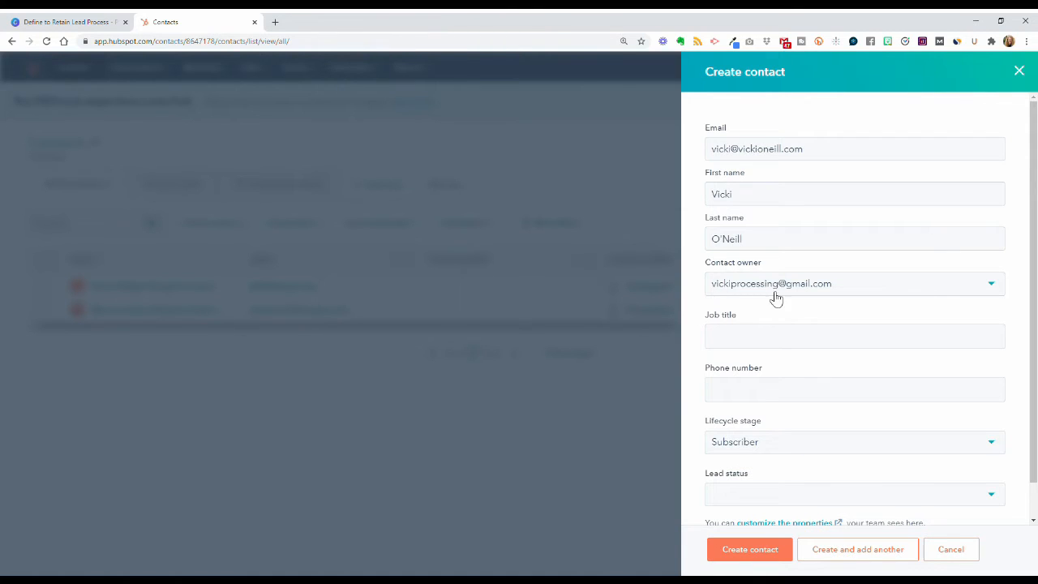
pyautogui.click(841, 291)
pyautogui.click(702, 292)
pyautogui.click(757, 346)
pyautogui.write('Founder')
pyautogui.click(759, 390)
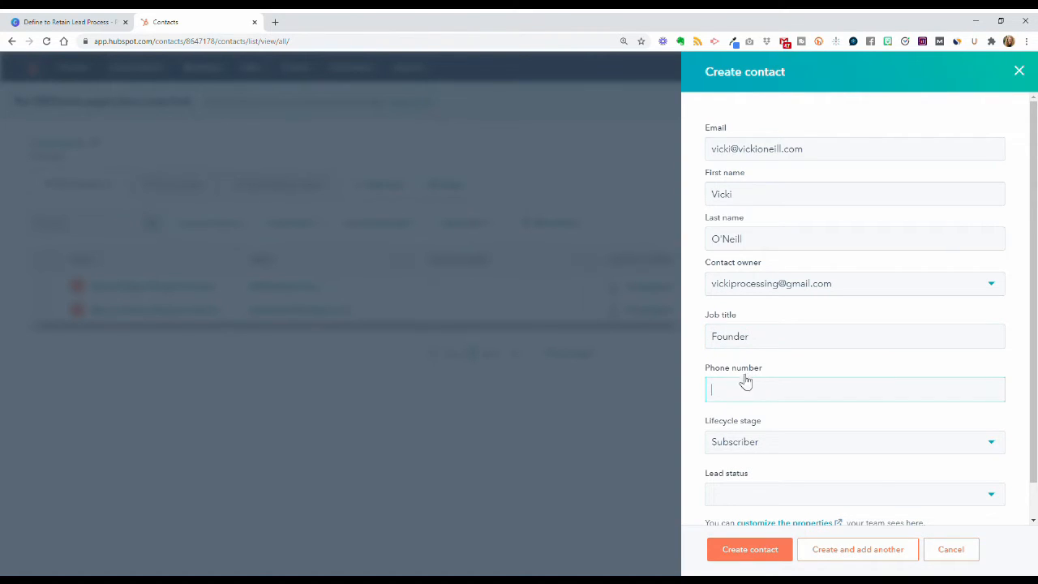
pyautogui.click(805, 439)
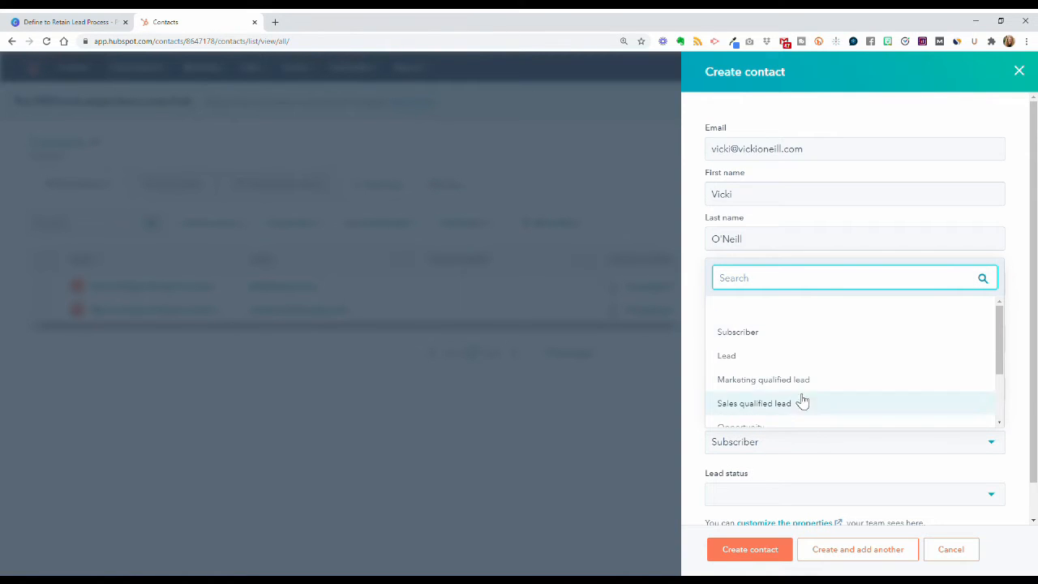
pyautogui.click(803, 347)
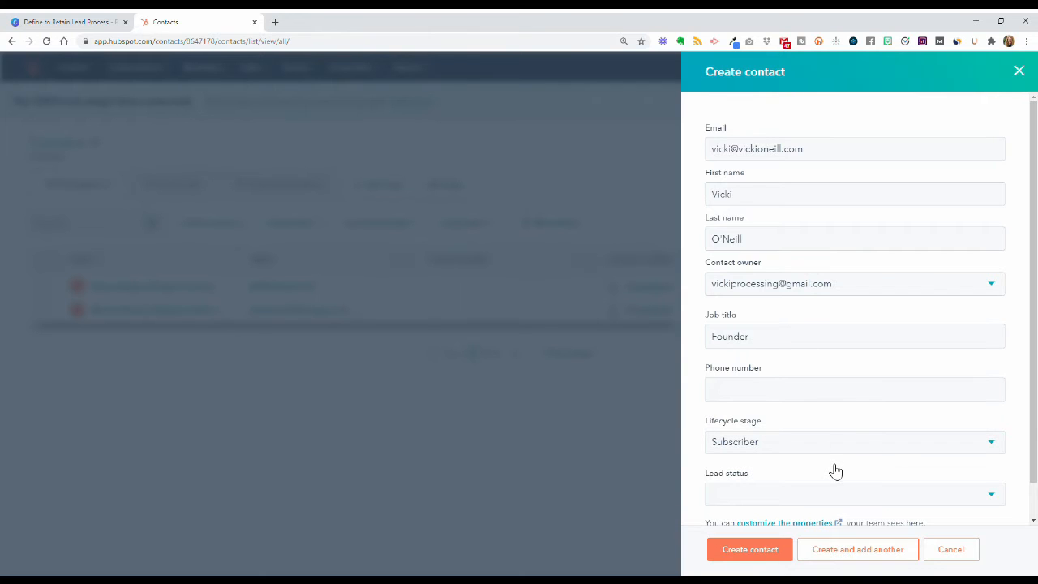
# Step: Choose lead status New and create the contact
pyautogui.scroll(-2, 835, 473)
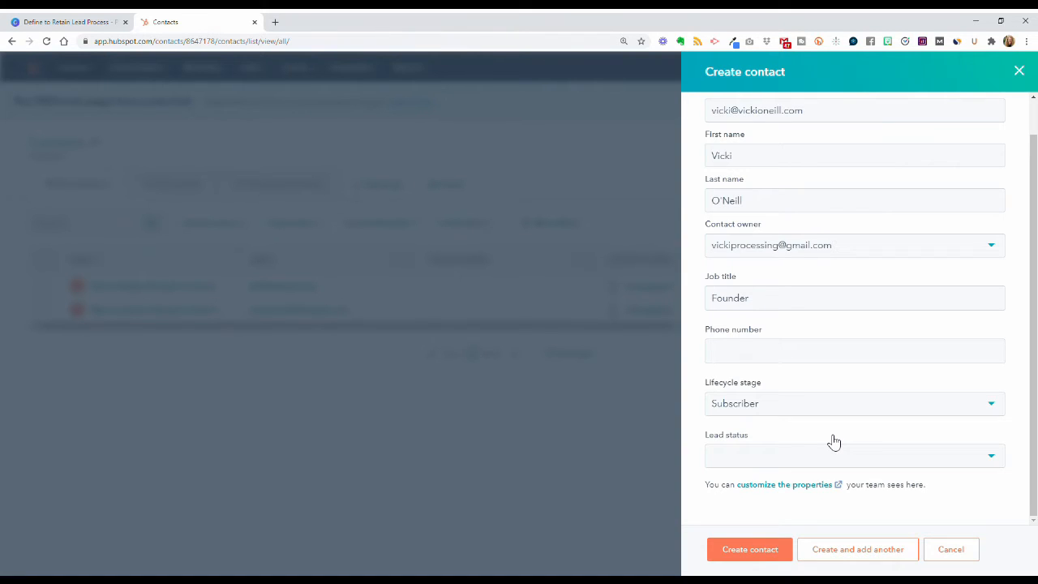
pyautogui.click(853, 459)
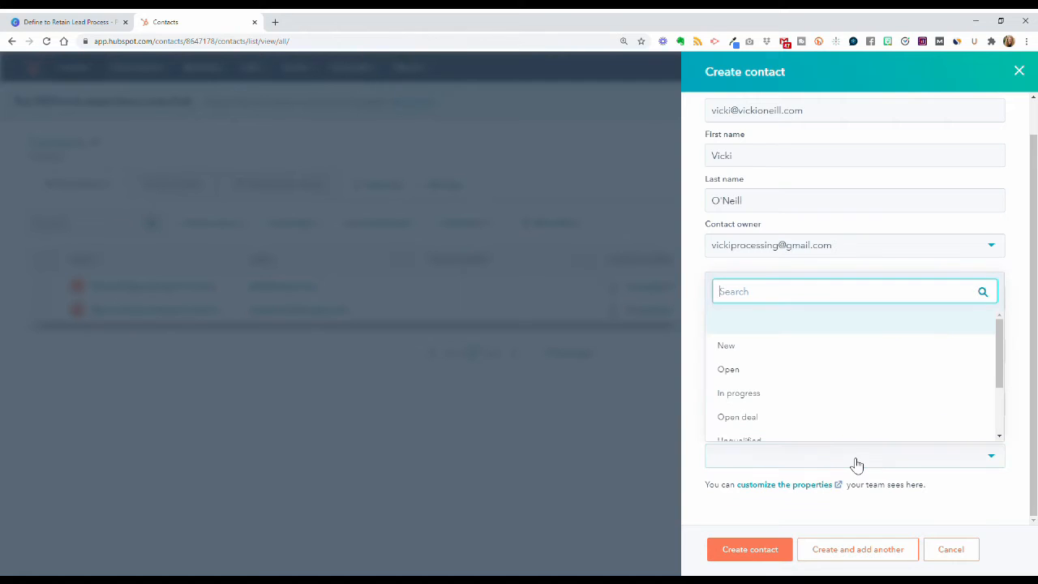
pyautogui.click(828, 347)
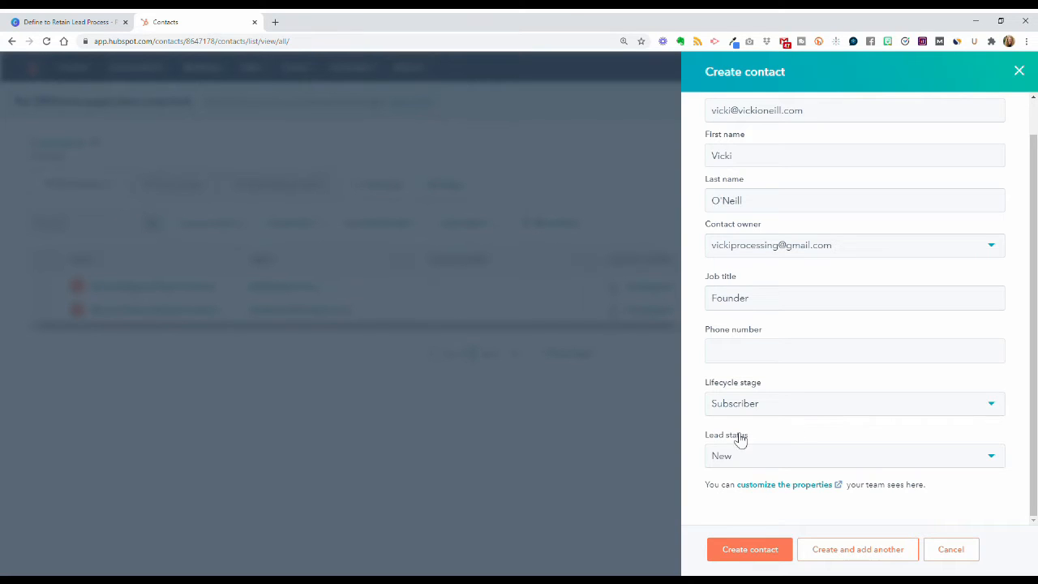
pyautogui.click(752, 556)
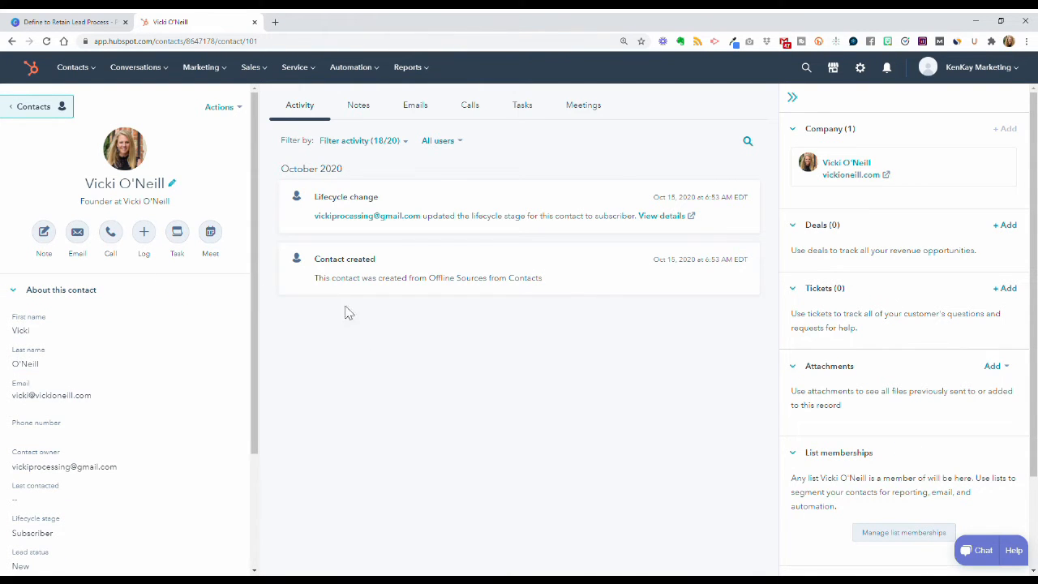
# Step: Cycle through the contact's Notes, Emails, Calls, Tasks and Meetings tabs, ending on Activity
pyautogui.scroll(-2, 72, 359)
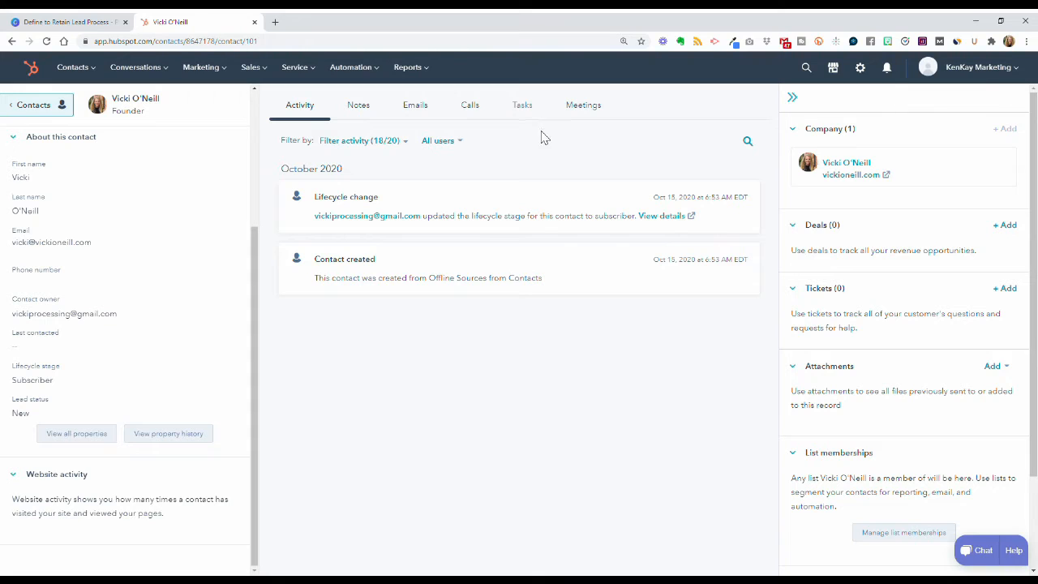
pyautogui.click(367, 114)
pyautogui.click(431, 111)
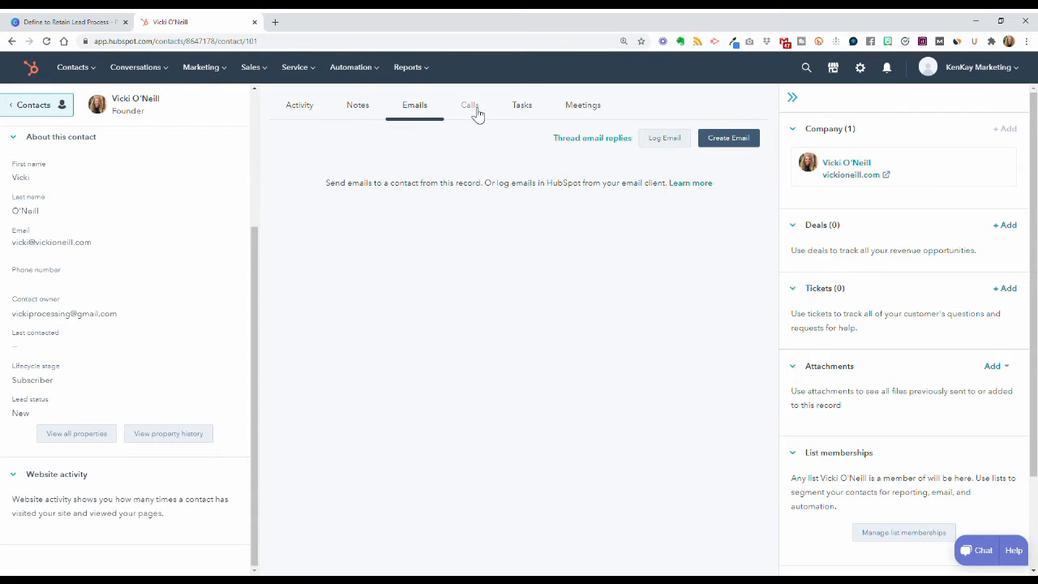
pyautogui.click(477, 114)
pyautogui.click(535, 111)
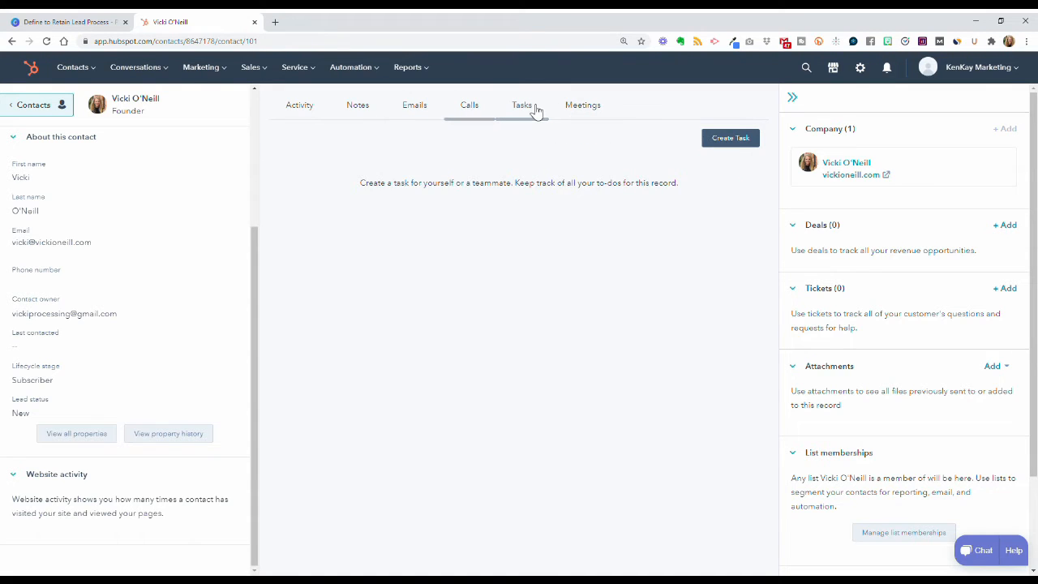
pyautogui.click(582, 108)
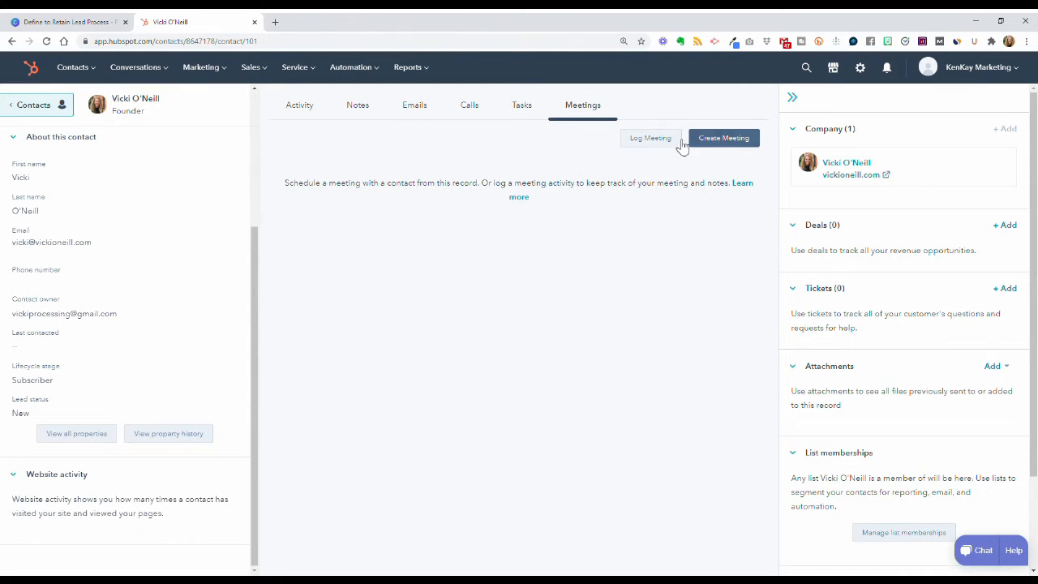
pyautogui.click(522, 111)
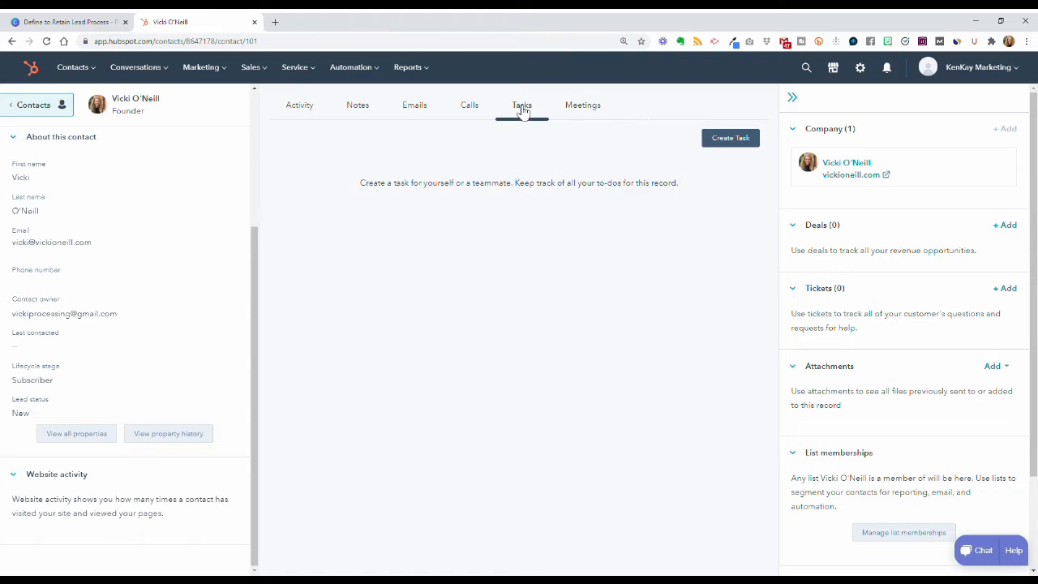
pyautogui.click(478, 109)
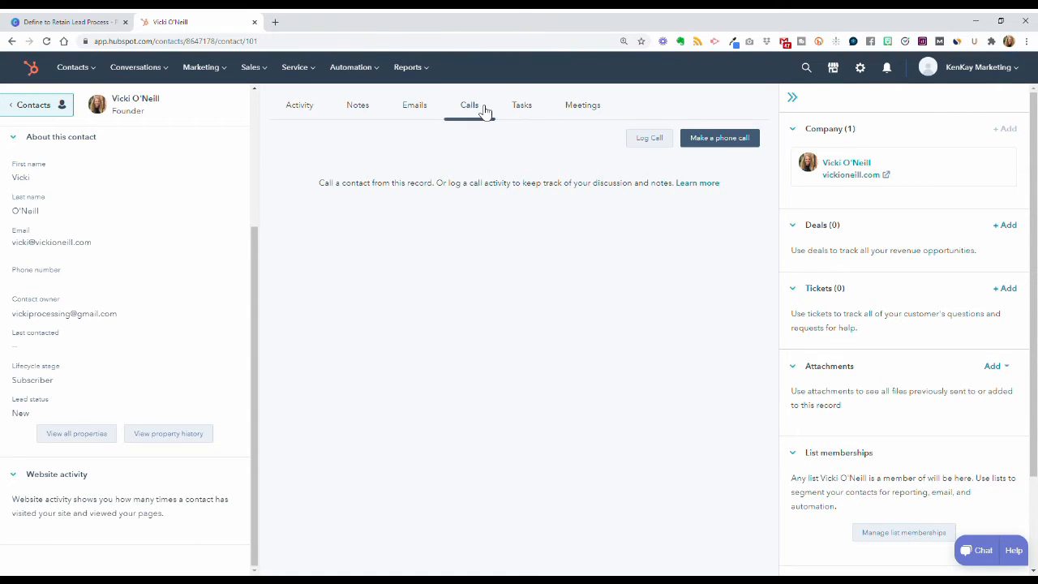
pyautogui.click(417, 107)
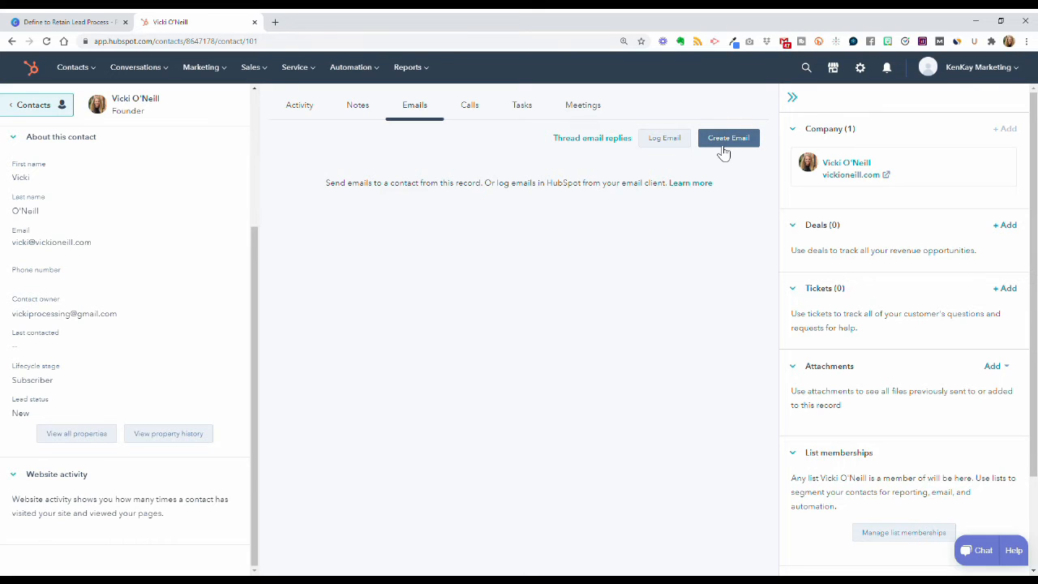
pyautogui.click(374, 108)
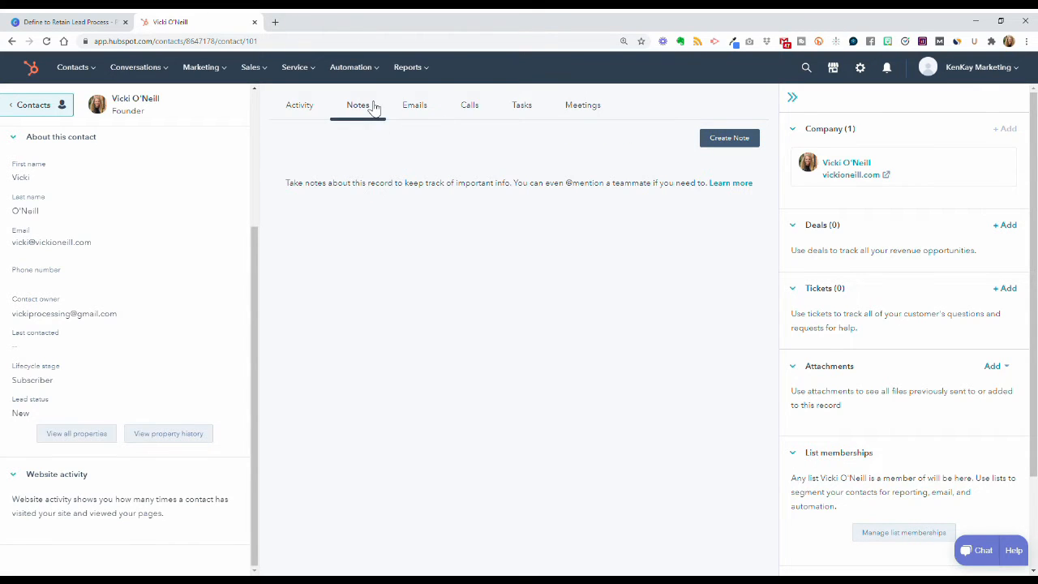
pyautogui.click(317, 108)
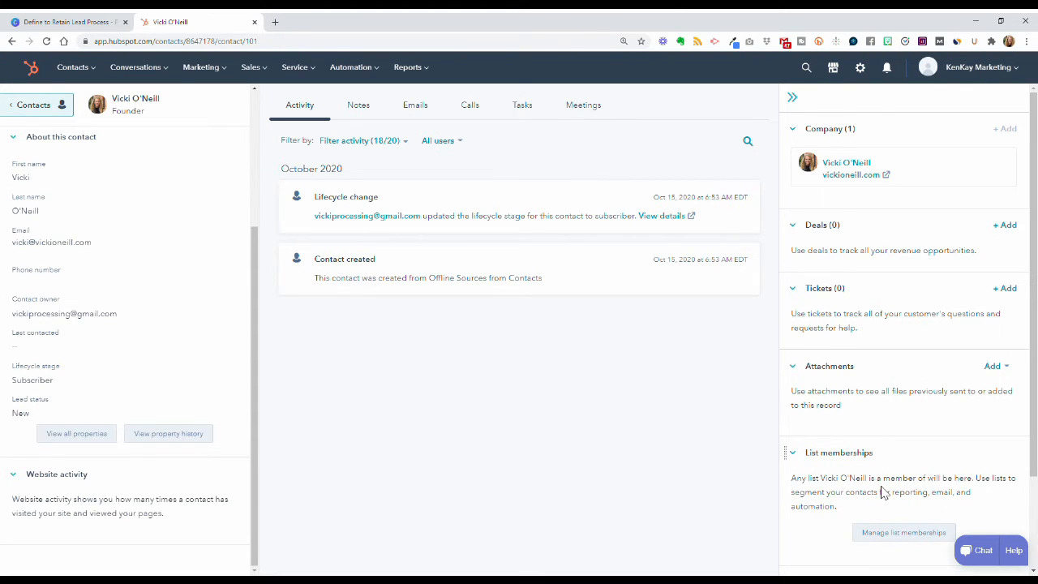
# Step: Select both sample contacts in the Contacts list and delete them, confirming the count 2
pyautogui.moveTo(102, 78)
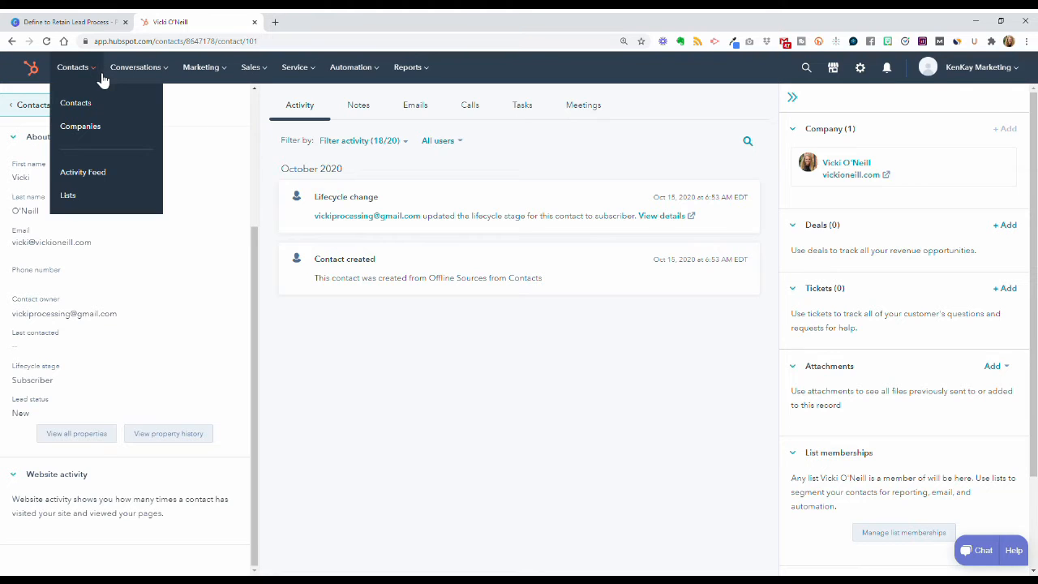
pyautogui.click(102, 106)
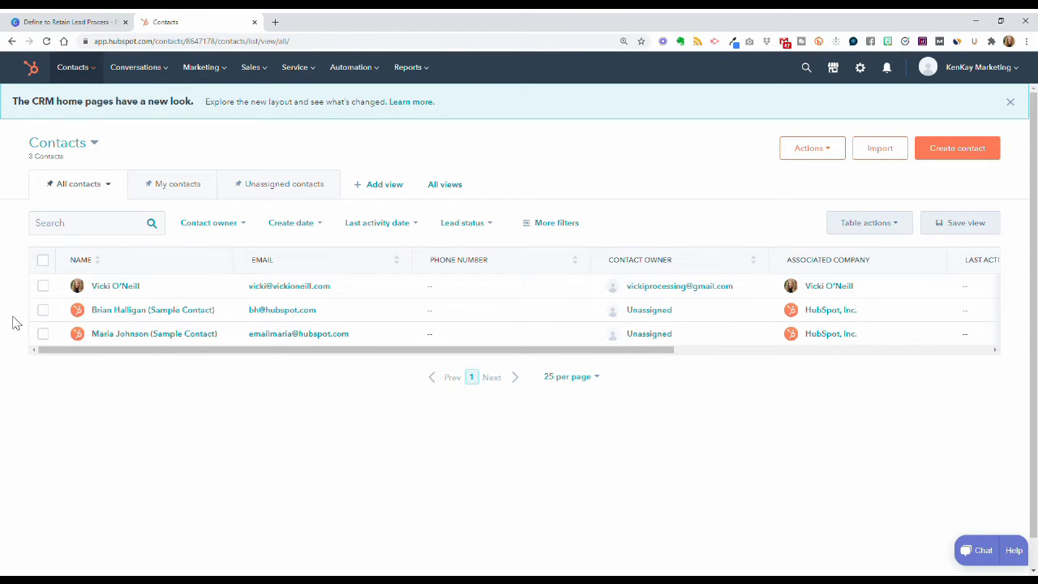
pyautogui.click(44, 311)
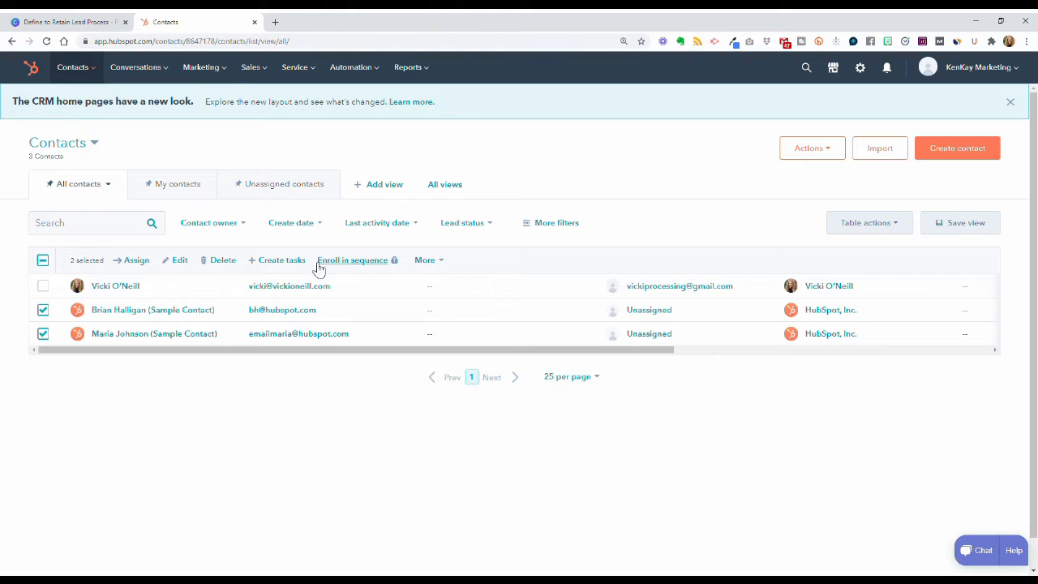
pyautogui.click(223, 260)
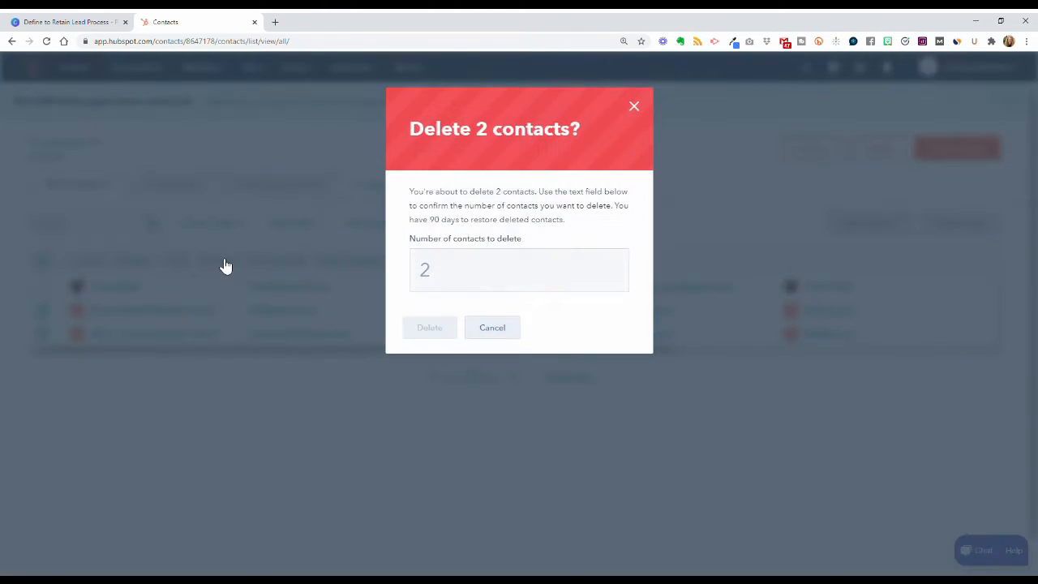
pyautogui.click(460, 282)
pyautogui.write('2')
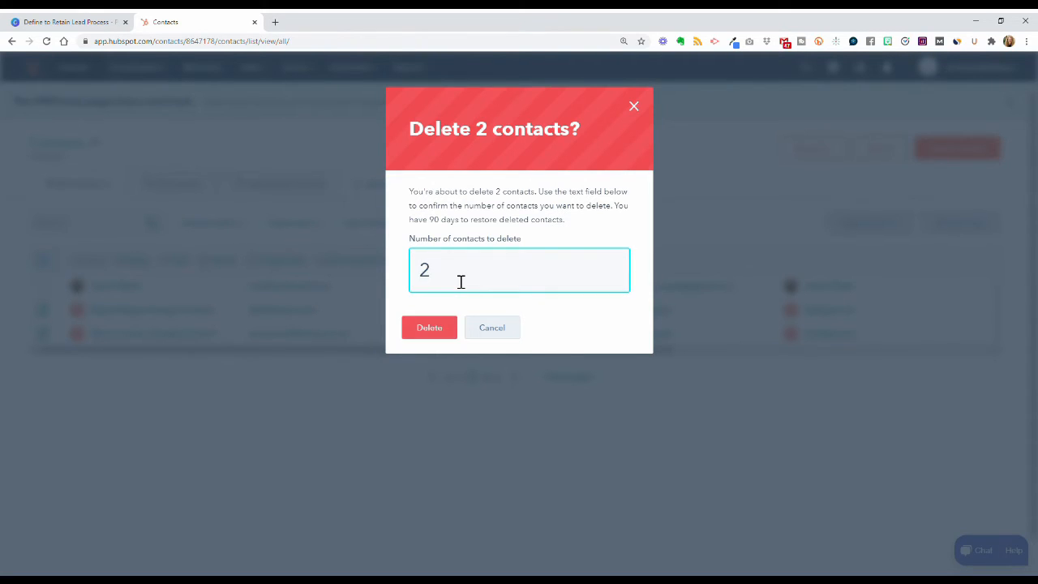
pyautogui.click(434, 332)
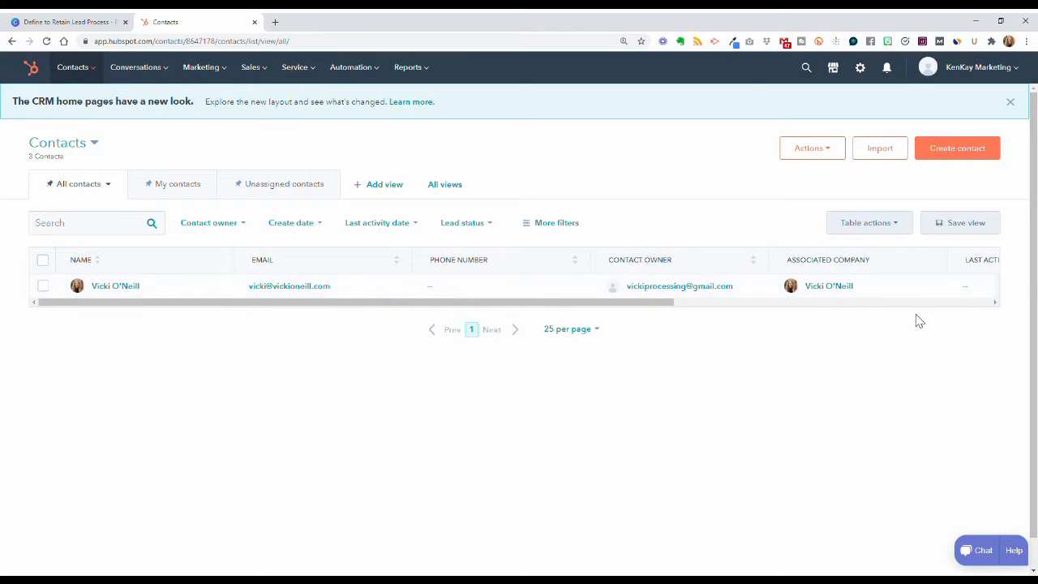
# Step: Start a new import from a computer file, choosing one file and one object type
pyautogui.click(891, 152)
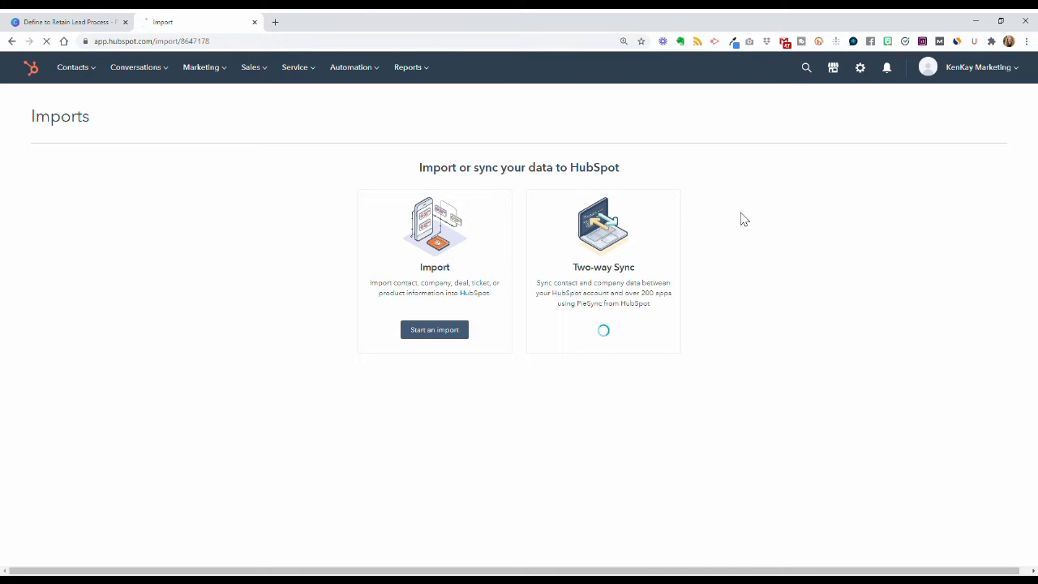
pyautogui.click(436, 334)
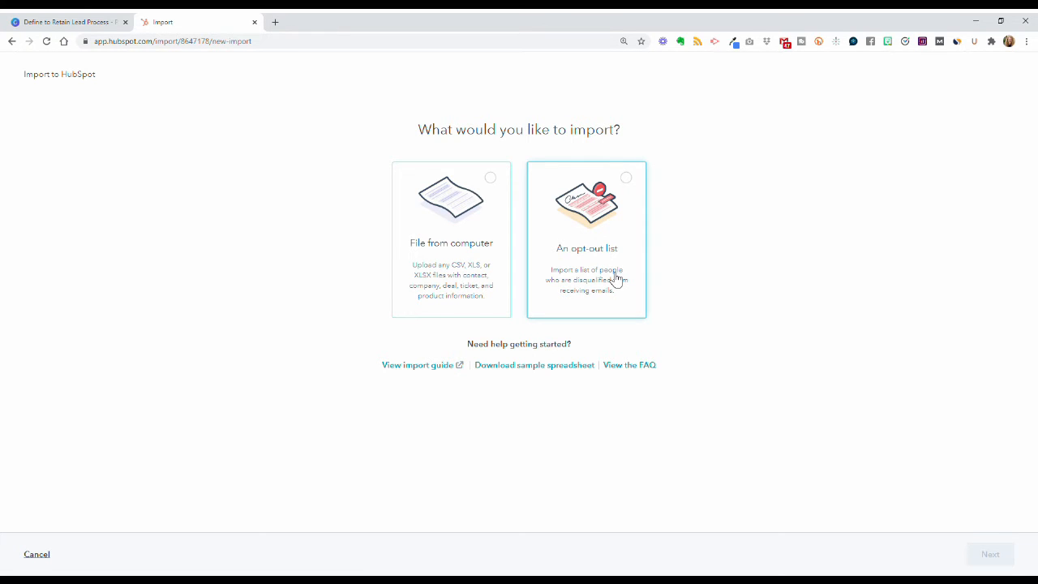
pyautogui.click(484, 265)
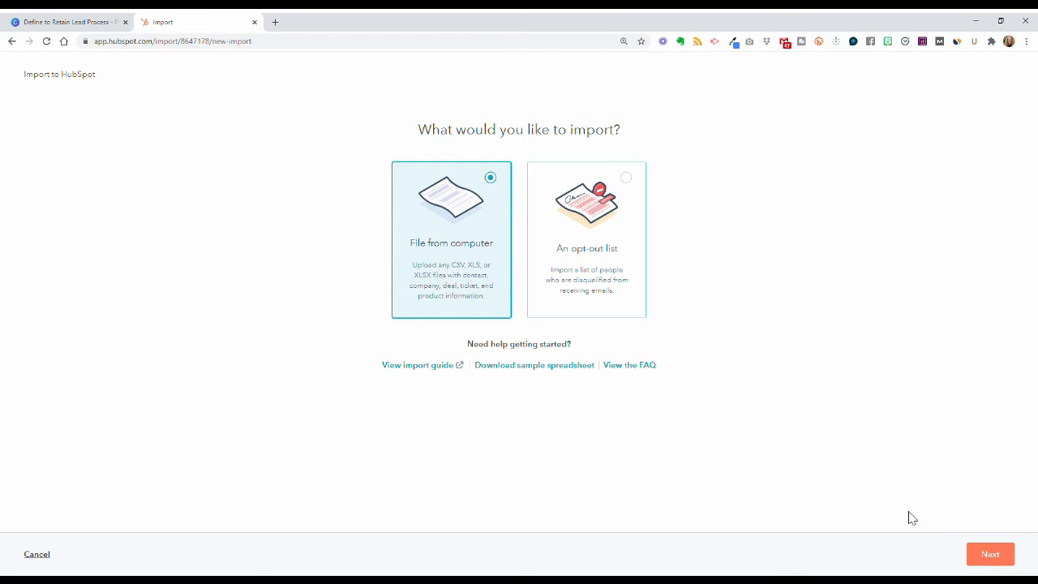
pyautogui.click(990, 556)
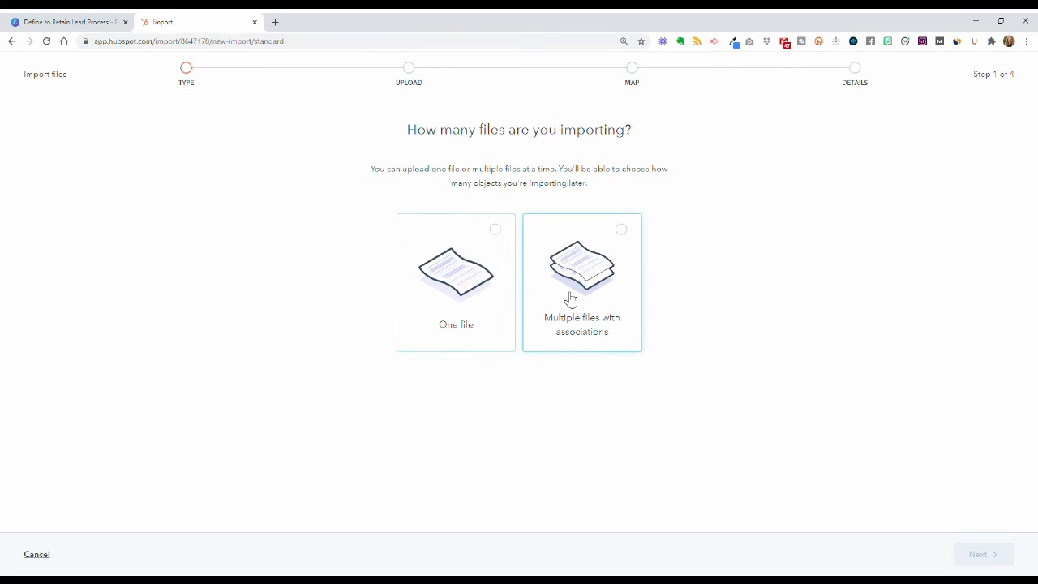
pyautogui.click(467, 282)
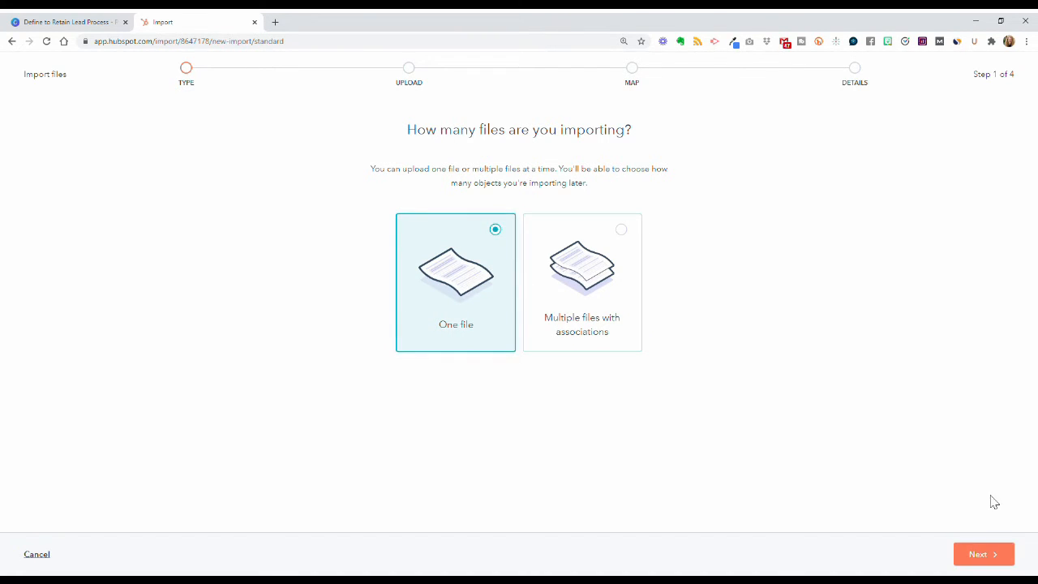
pyautogui.click(979, 556)
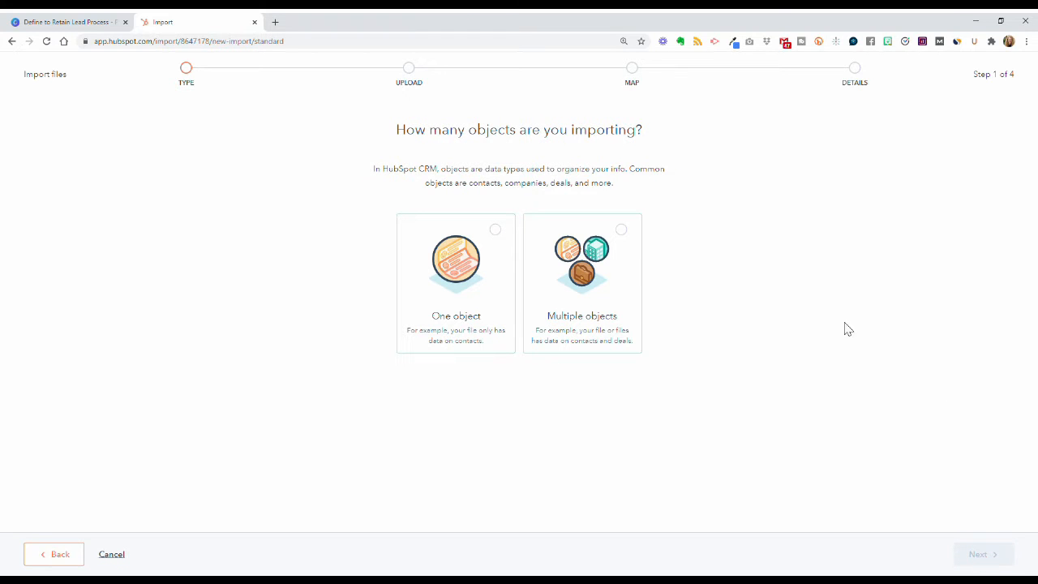
pyautogui.click(458, 290)
pyautogui.click(976, 556)
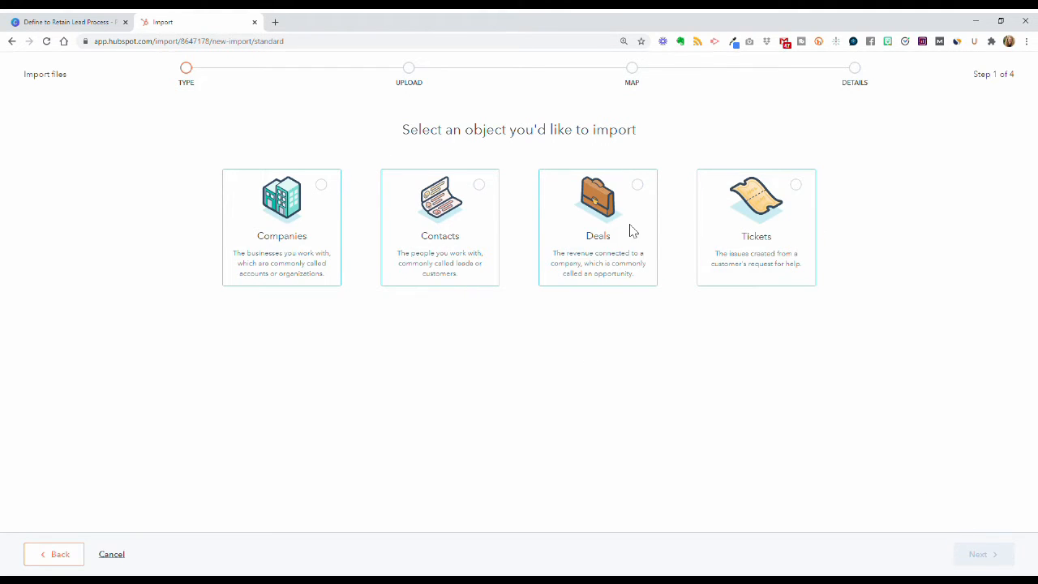
# Step: Pick Contacts as the object to import and continue to the Upload your files step
pyautogui.click(295, 248)
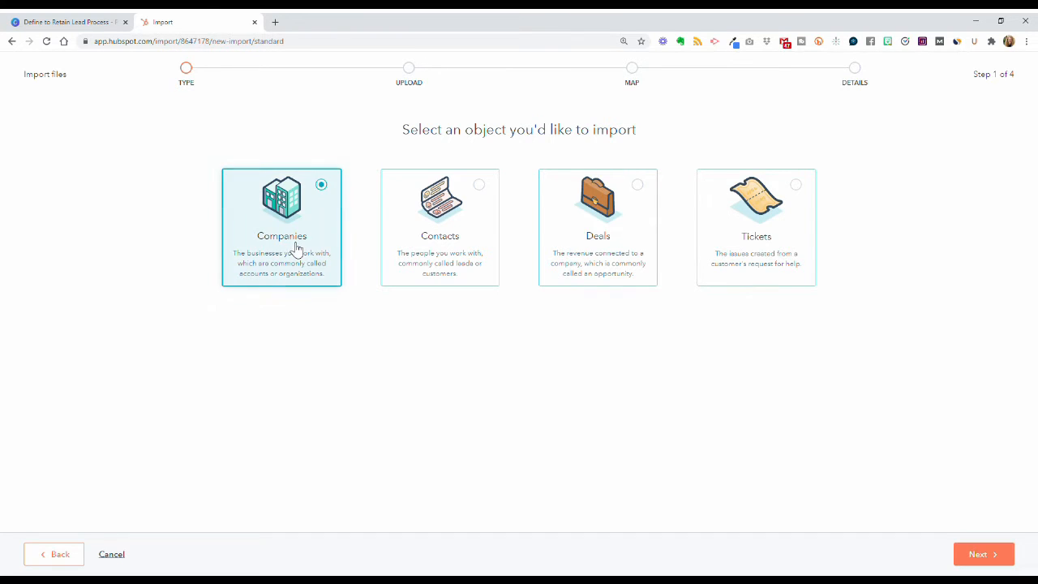
pyautogui.click(440, 256)
pyautogui.click(587, 269)
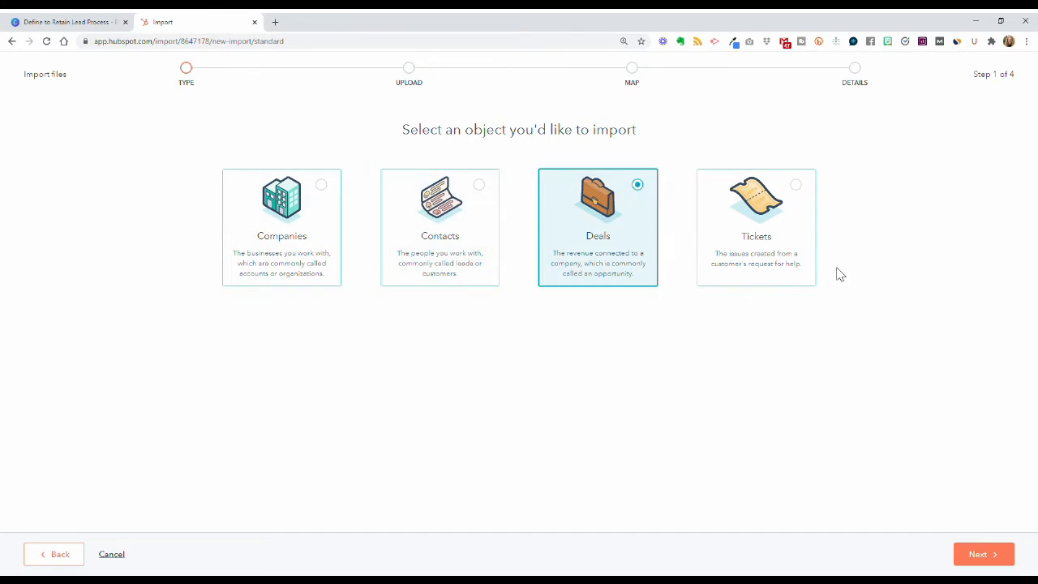
pyautogui.click(783, 258)
pyautogui.click(407, 256)
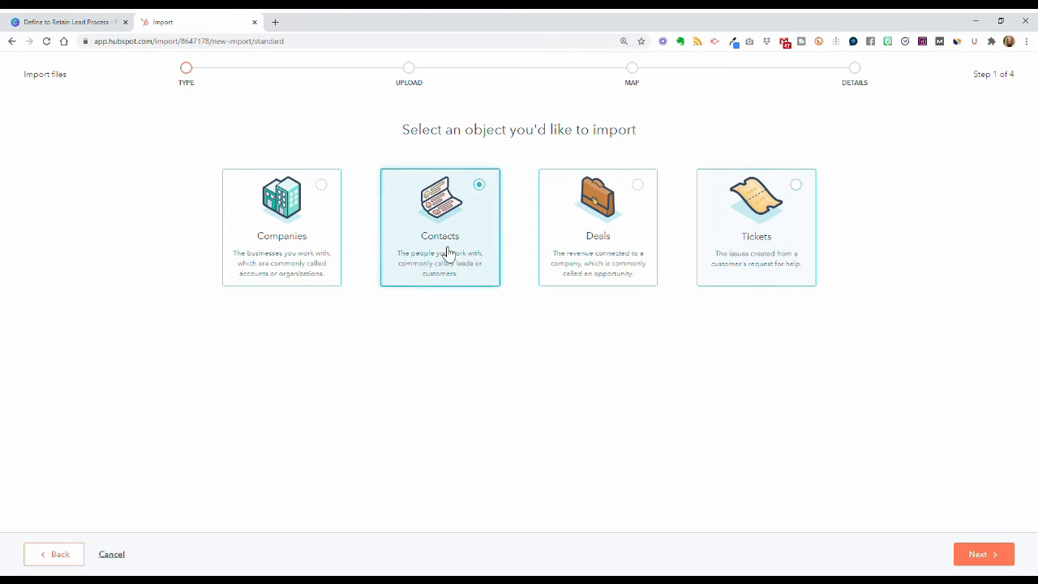
pyautogui.click(1008, 561)
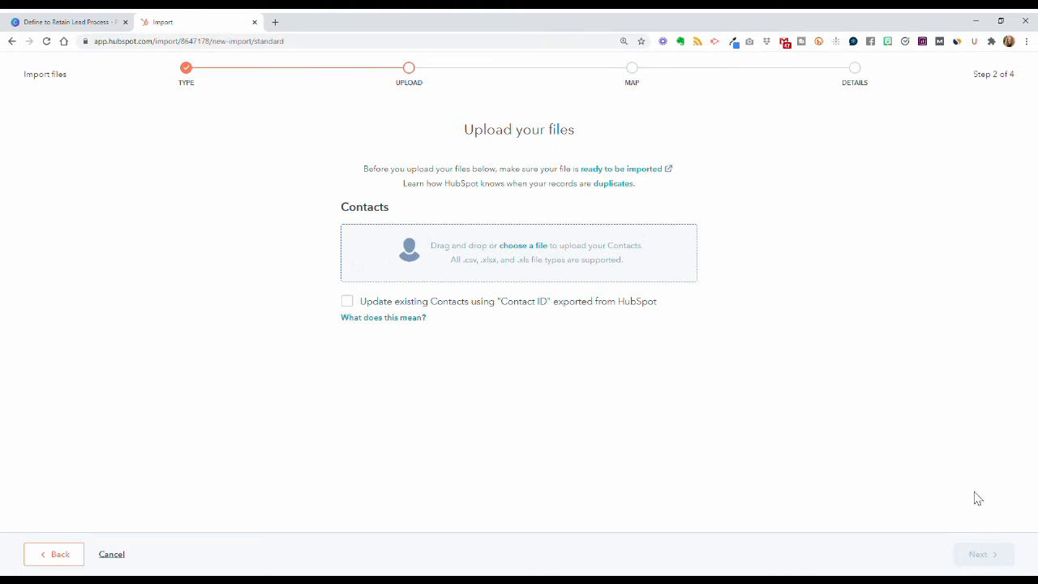
# Step: Cancel the contacts import, glance at the Canva slide, and go back to the Setup Guide
pyautogui.click(111, 556)
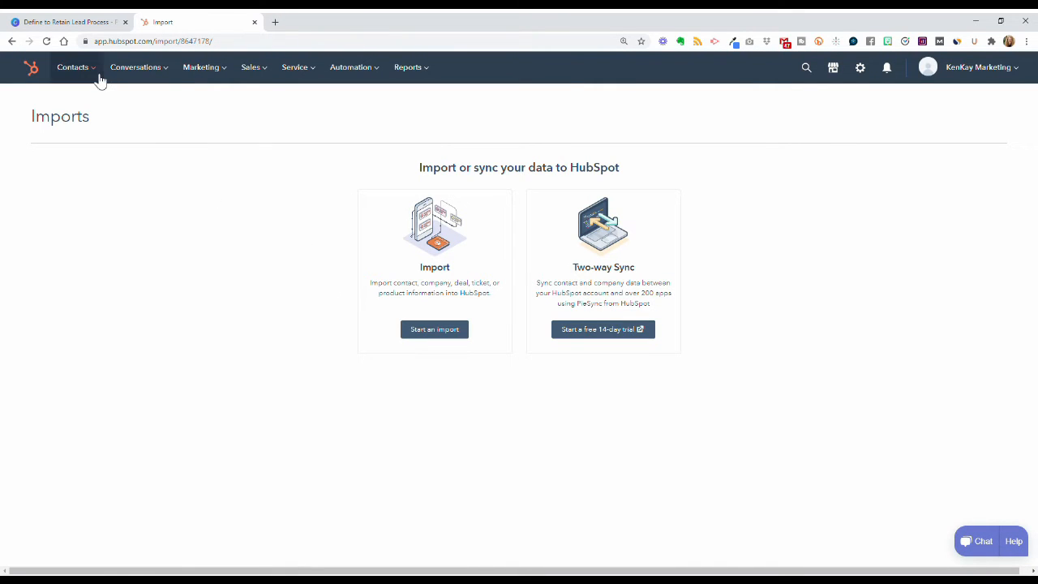
pyautogui.click(86, 26)
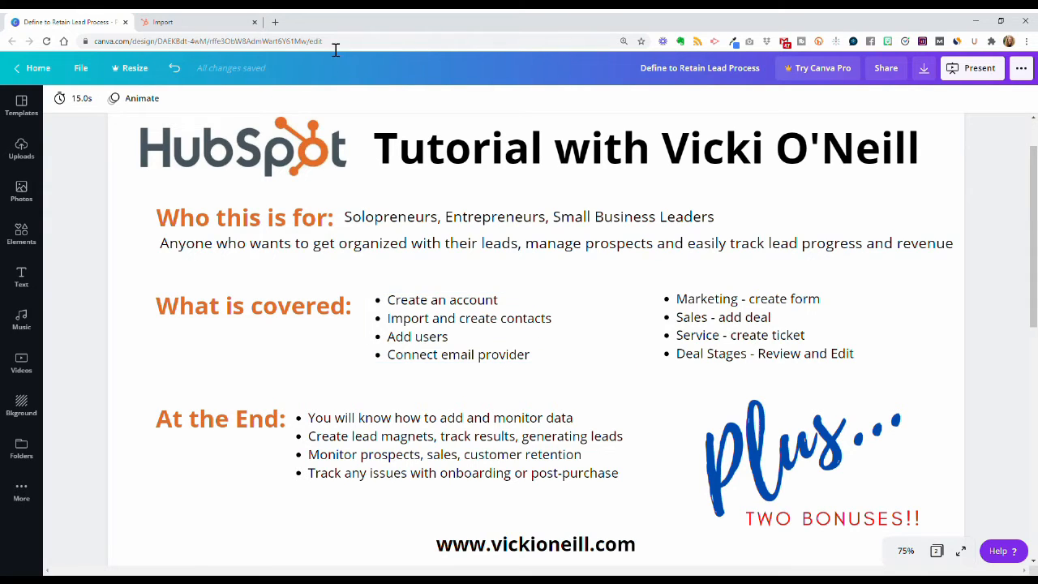
pyautogui.click(194, 22)
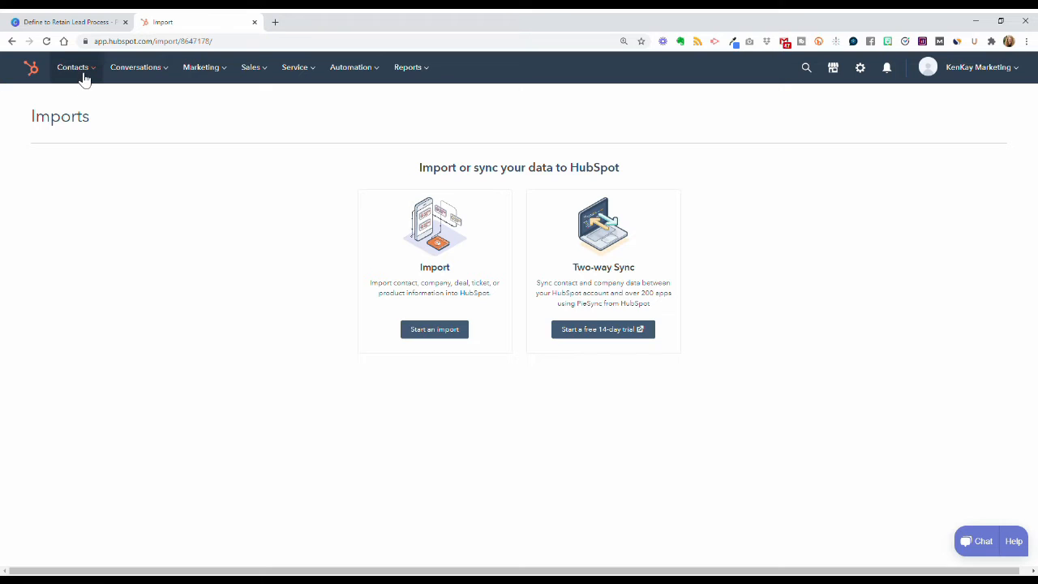
pyautogui.click(39, 76)
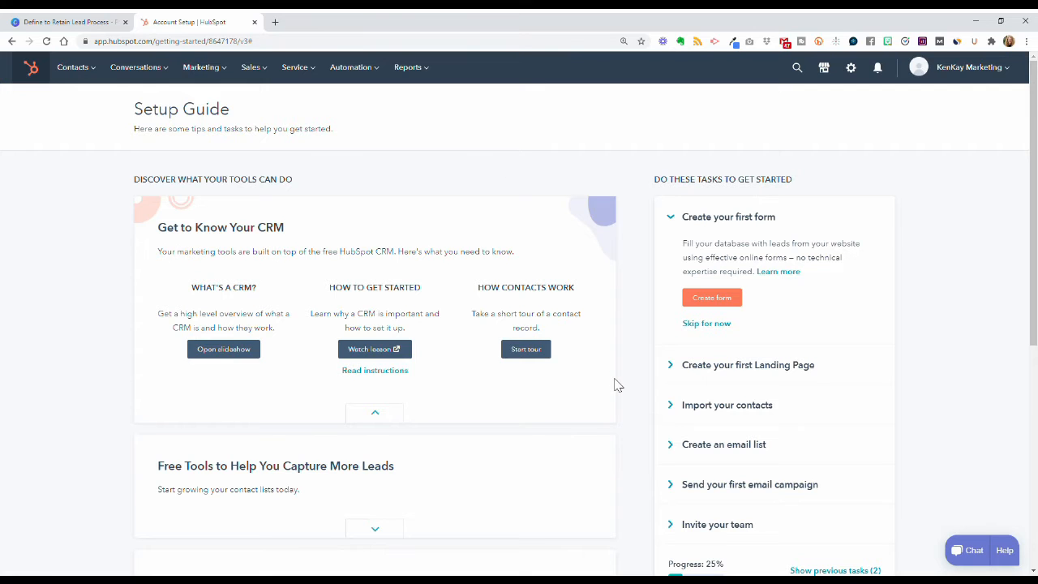
# Step: Expand the Setup Guide's 'Invite your team' task and begin a new user invitation
pyautogui.scroll(-1, 621, 386)
pyautogui.scroll(-2, 621, 385)
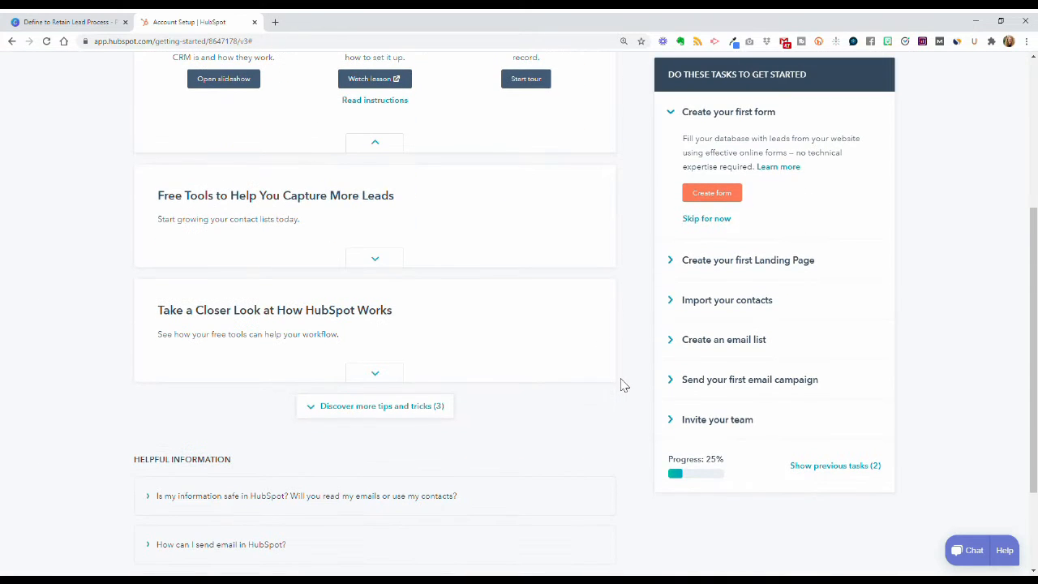
pyautogui.click(724, 421)
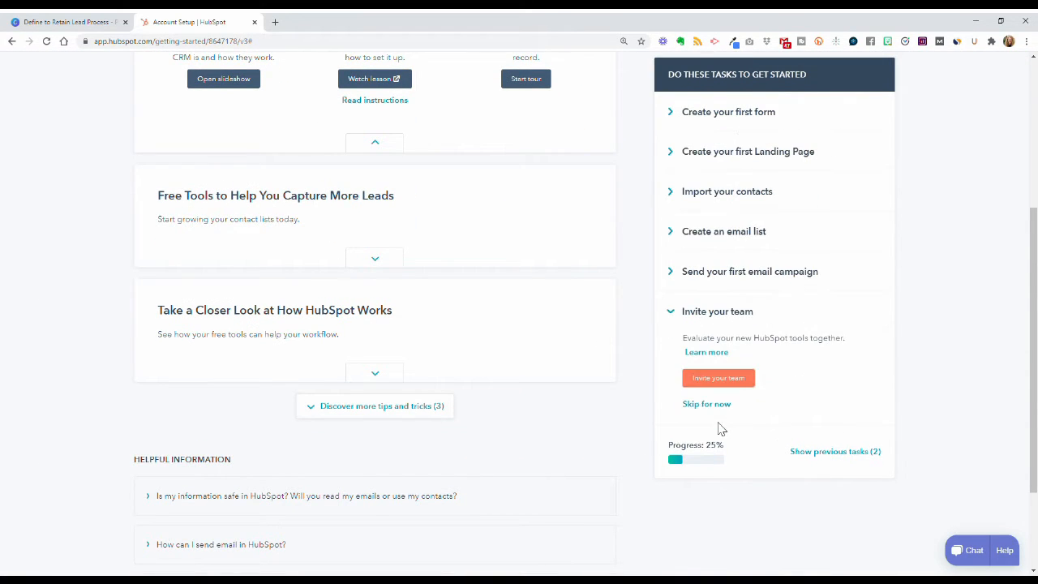
pyautogui.click(719, 380)
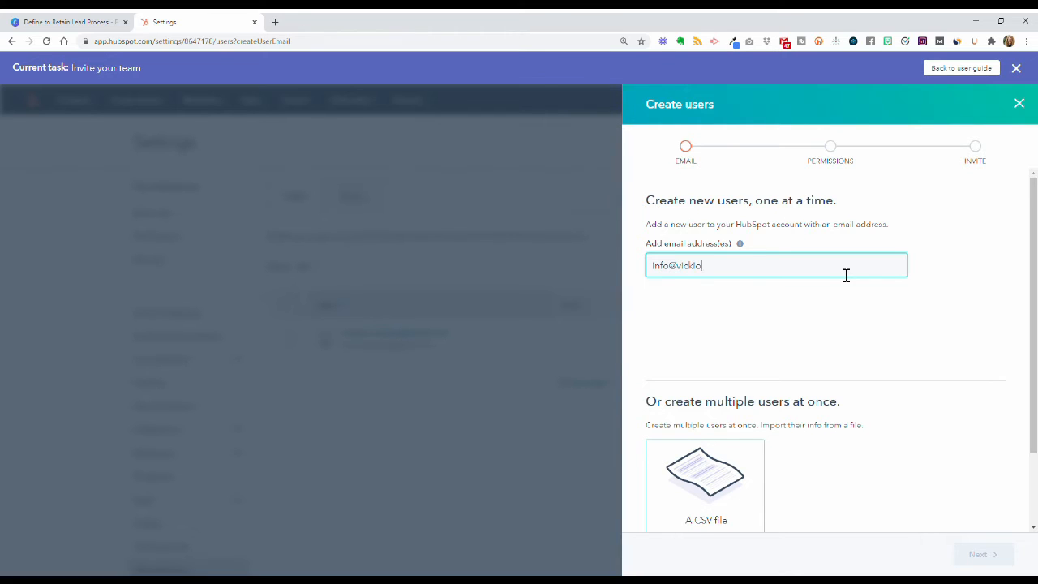
# Step: Finish entering the new user's e-mail address and advance to the Permissions step
pyautogui.write('l.com')
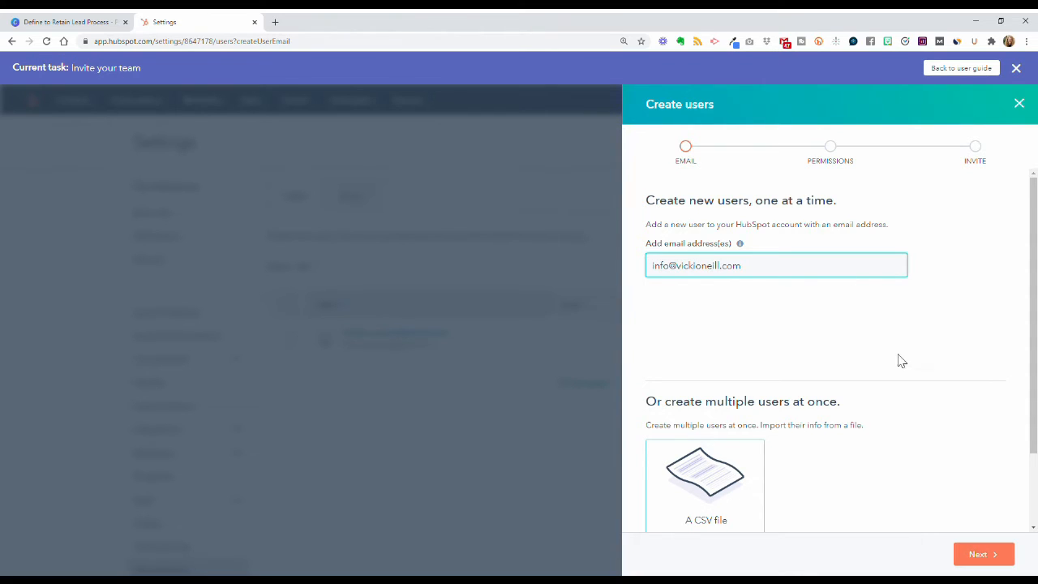
pyautogui.click(981, 556)
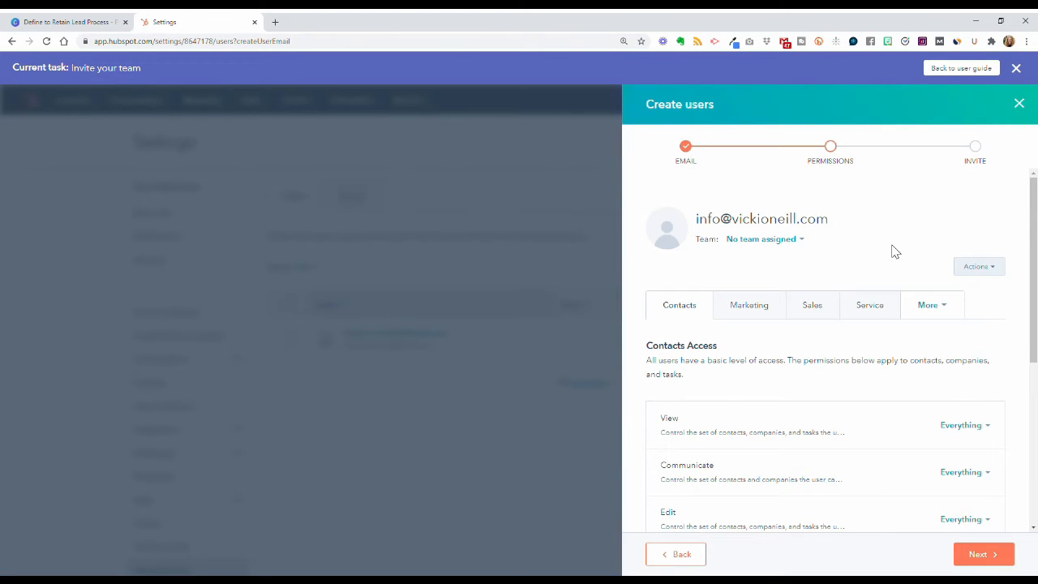
pyautogui.scroll(-3, 892, 251)
pyautogui.scroll(2, 892, 252)
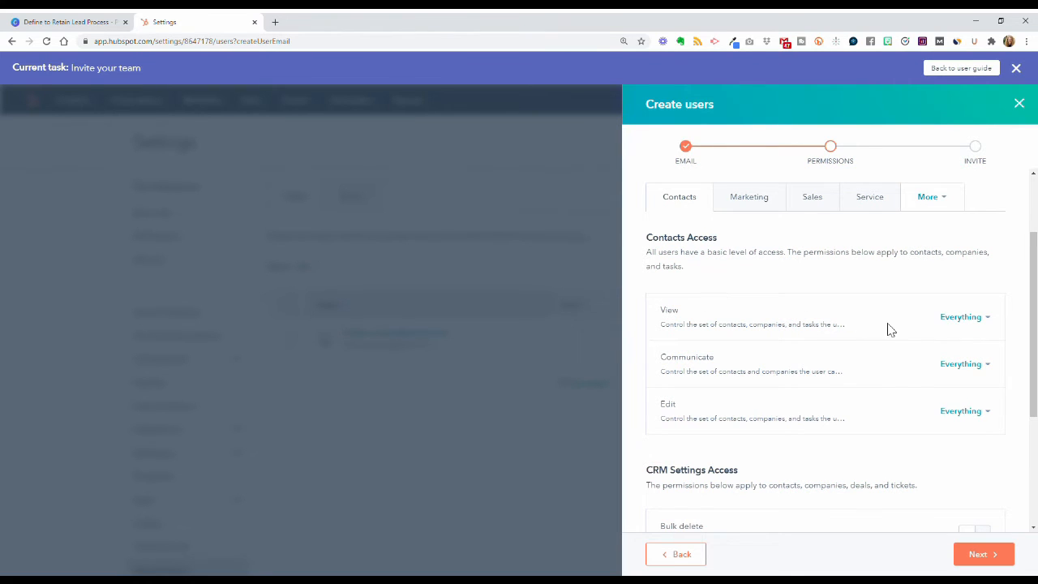
# Step: Leave contact View and Edit access at Everything and review the CRM permission toggles
pyautogui.click(973, 318)
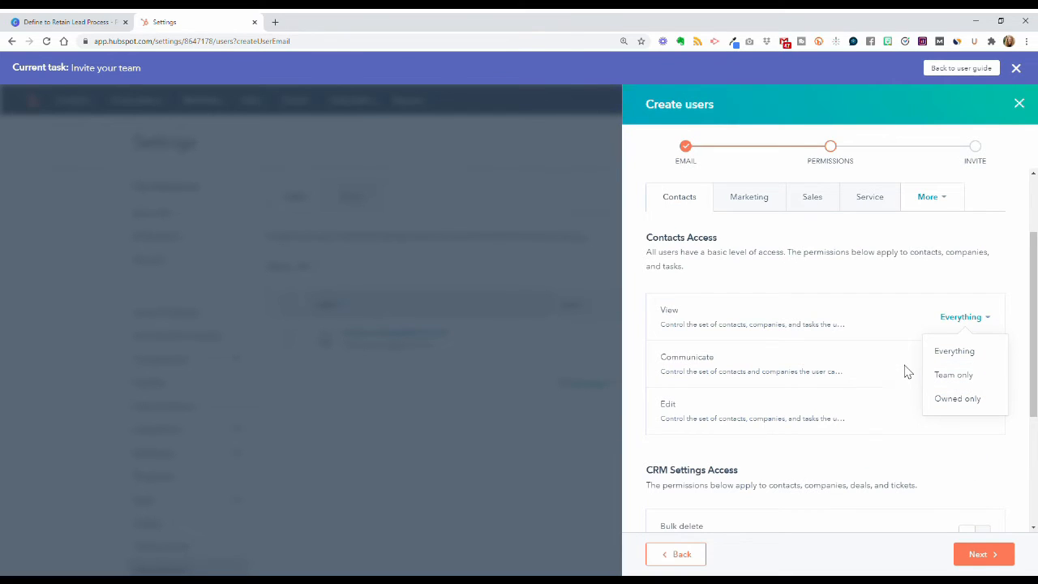
pyautogui.click(859, 373)
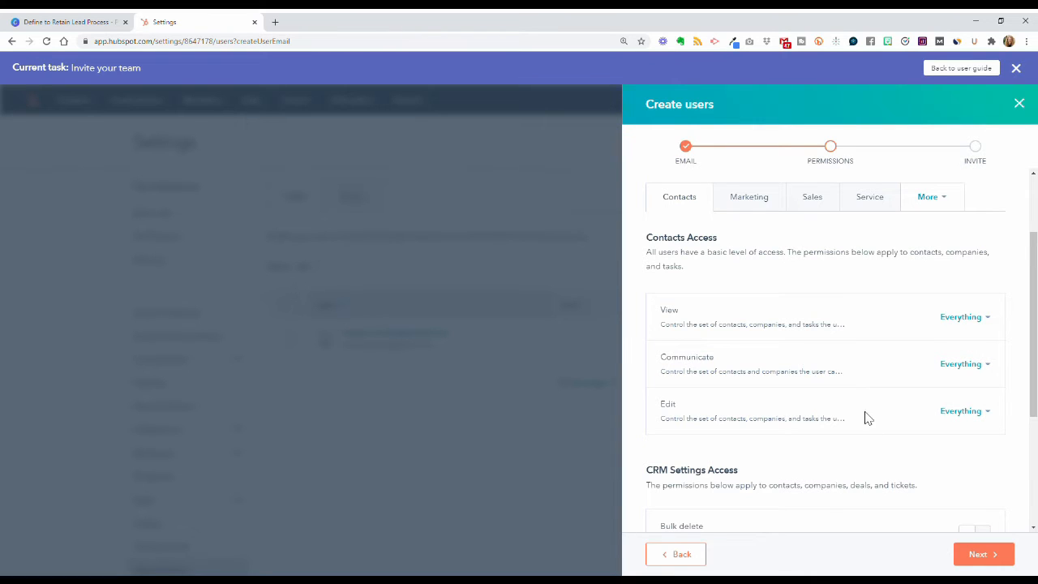
pyautogui.click(957, 414)
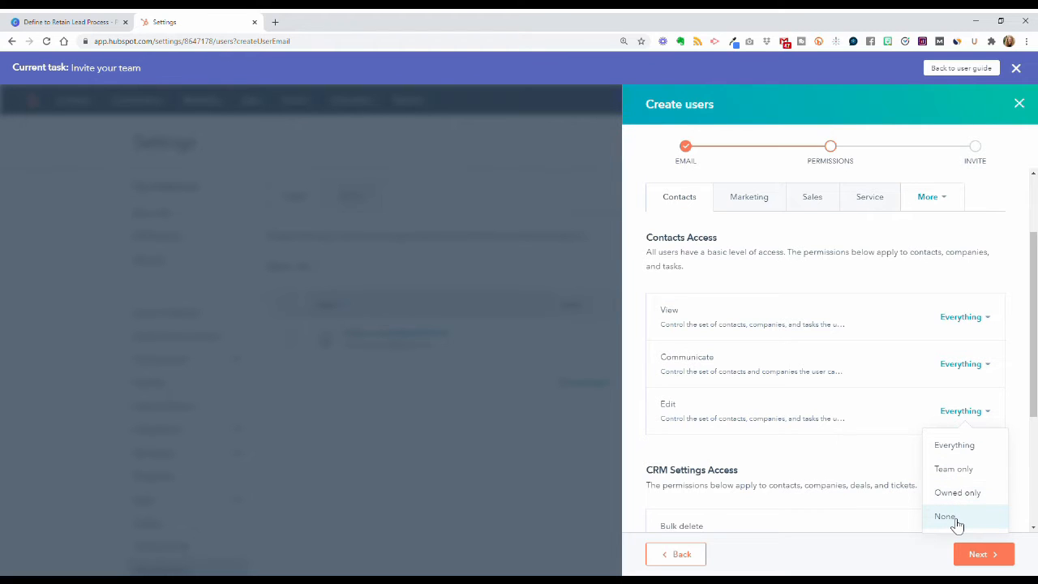
pyautogui.click(890, 447)
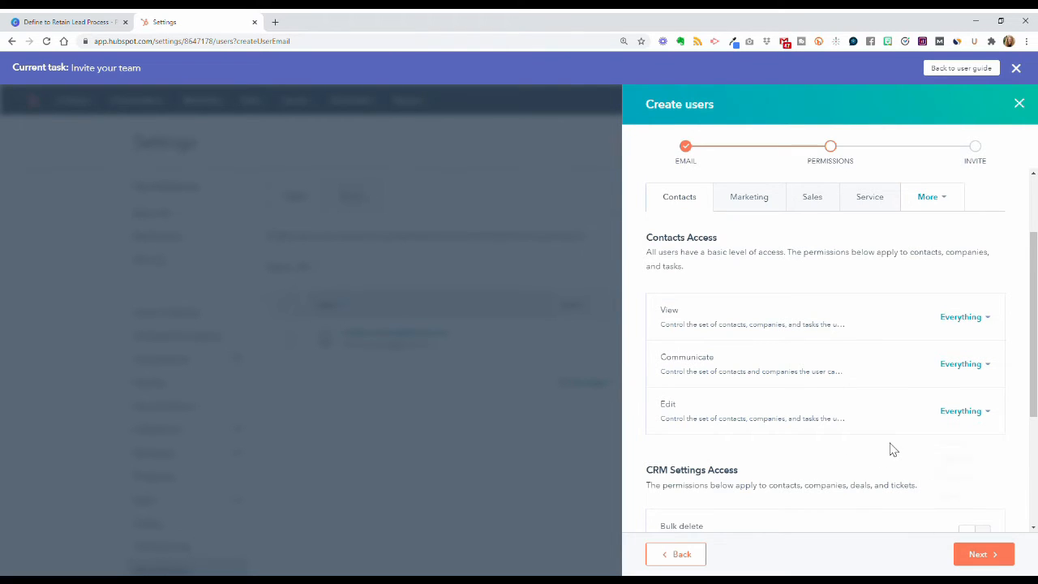
pyautogui.scroll(-3, 892, 448)
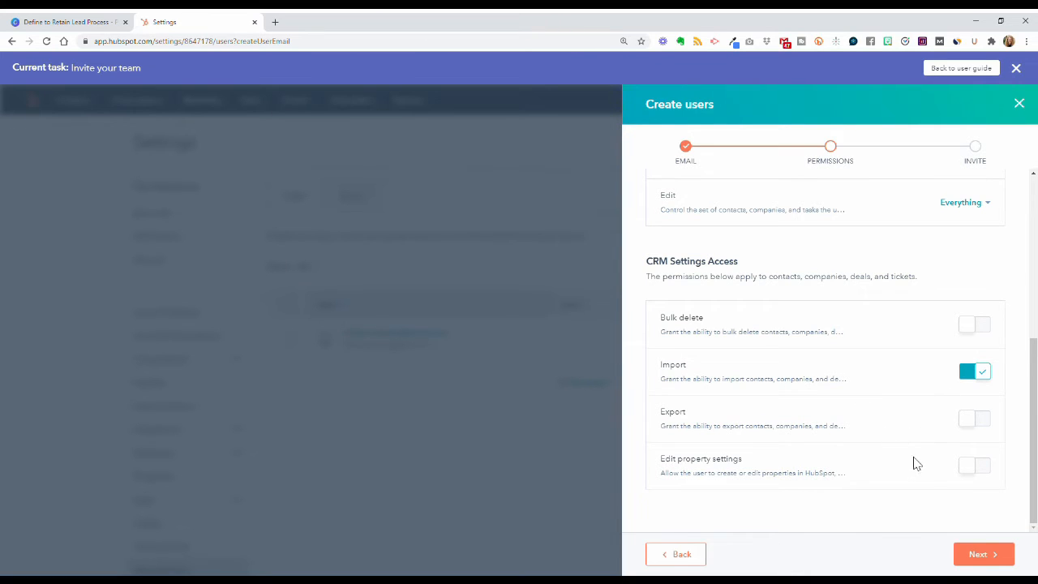
pyautogui.scroll(5, 917, 501)
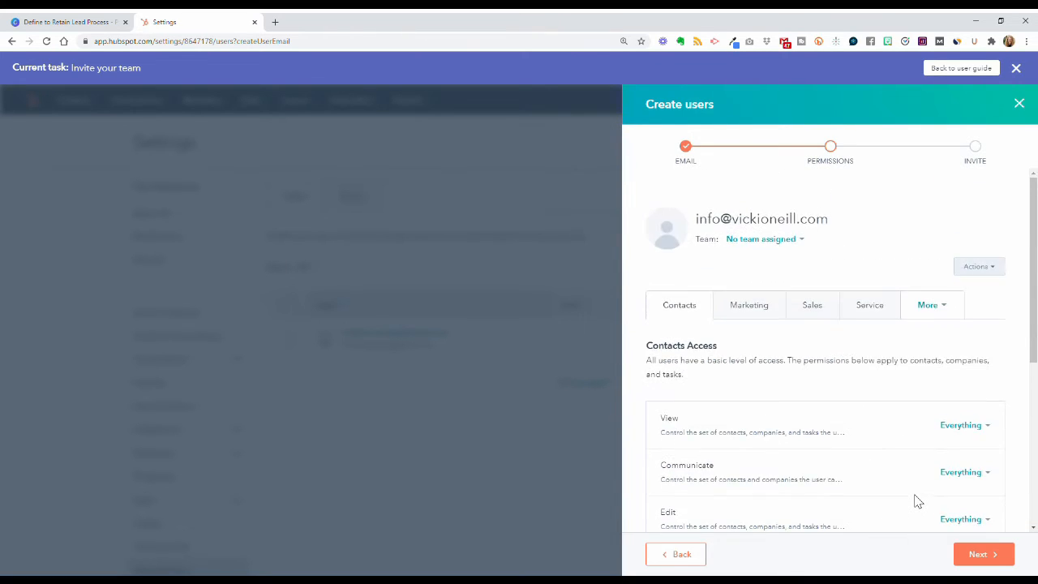
# Step: Review Marketing, Sales and Service permissions, switching Sales access and Service Hub access off
pyautogui.click(751, 312)
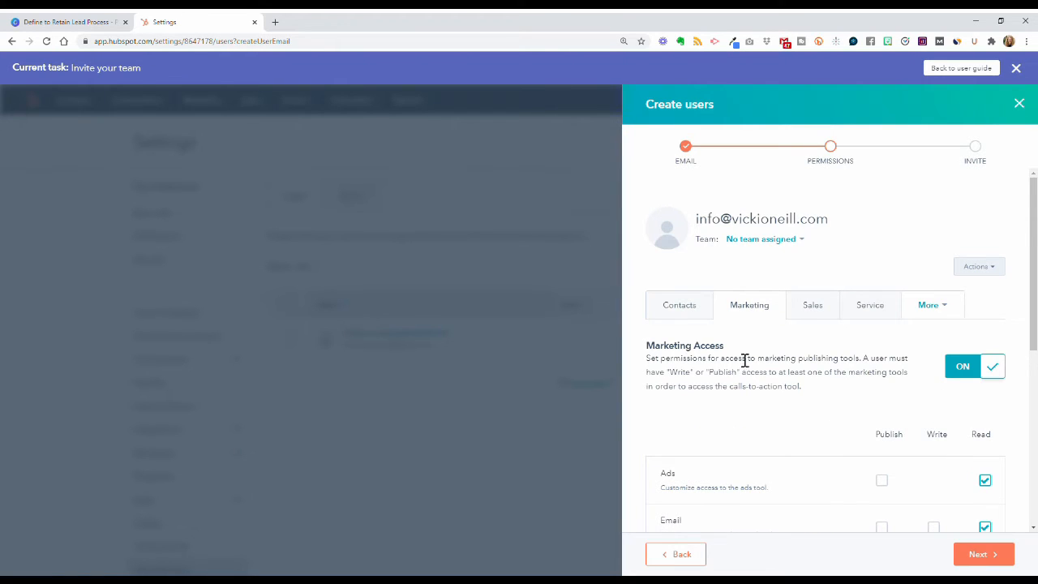
pyautogui.click(812, 307)
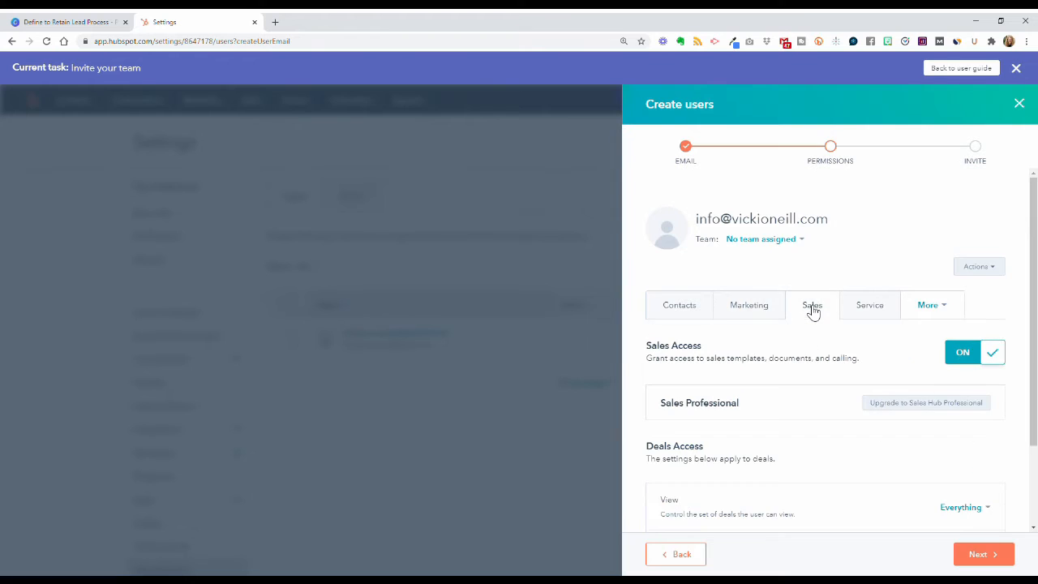
pyautogui.click(1004, 357)
pyautogui.click(888, 316)
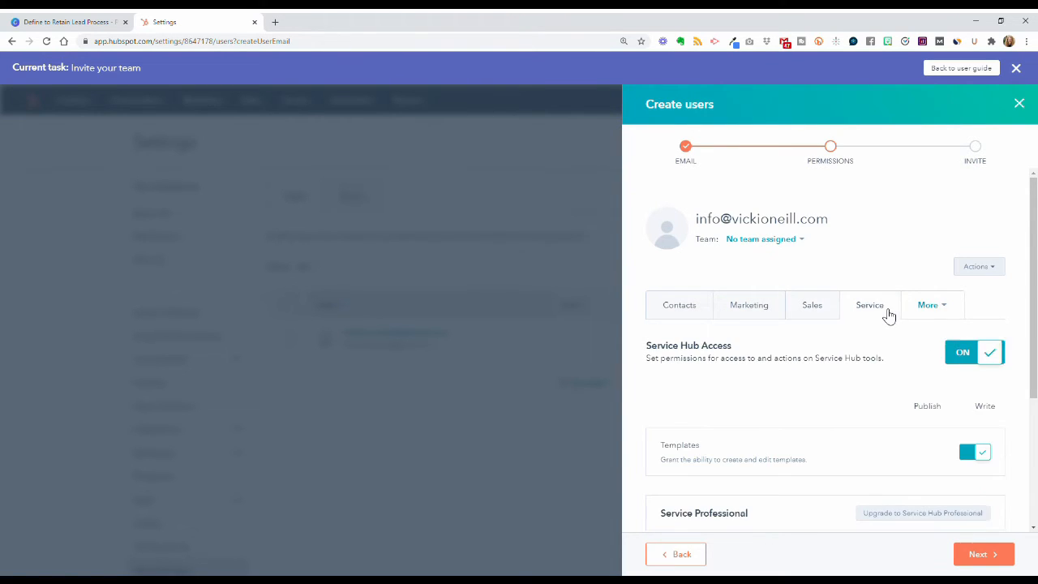
pyautogui.click(990, 353)
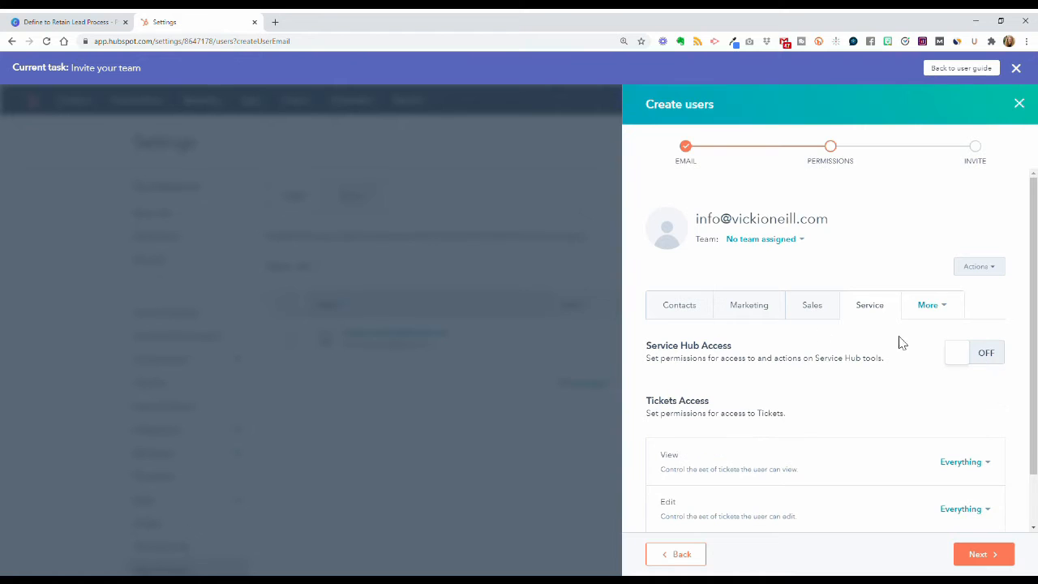
pyautogui.click(741, 317)
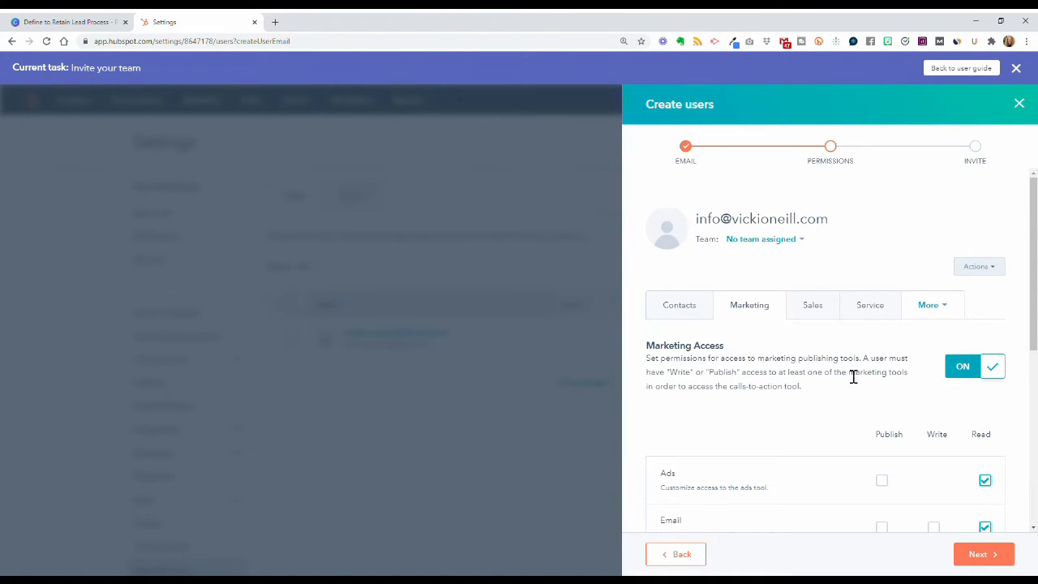
pyautogui.scroll(-2, 852, 381)
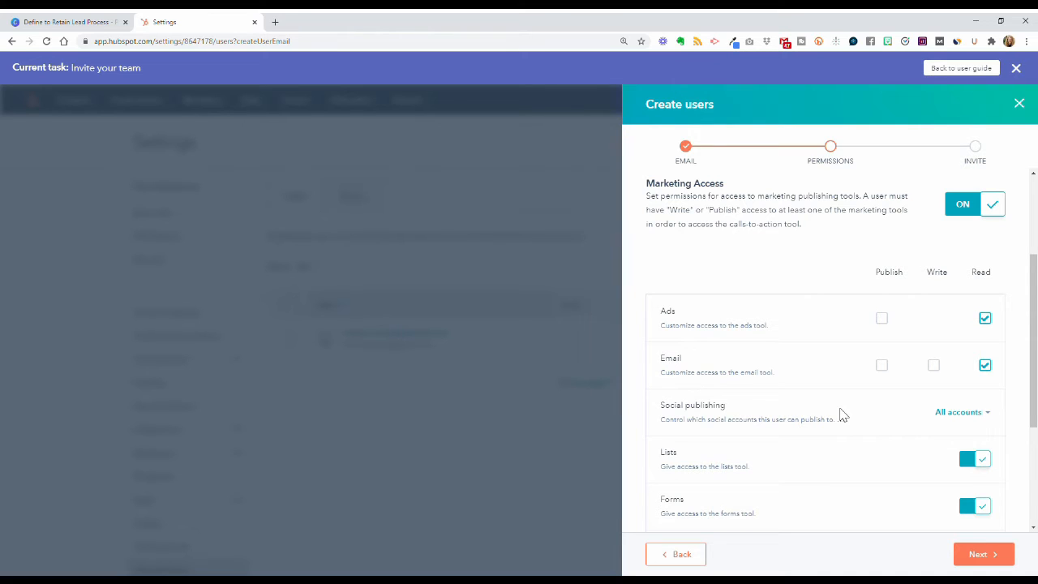
pyautogui.scroll(2, 842, 414)
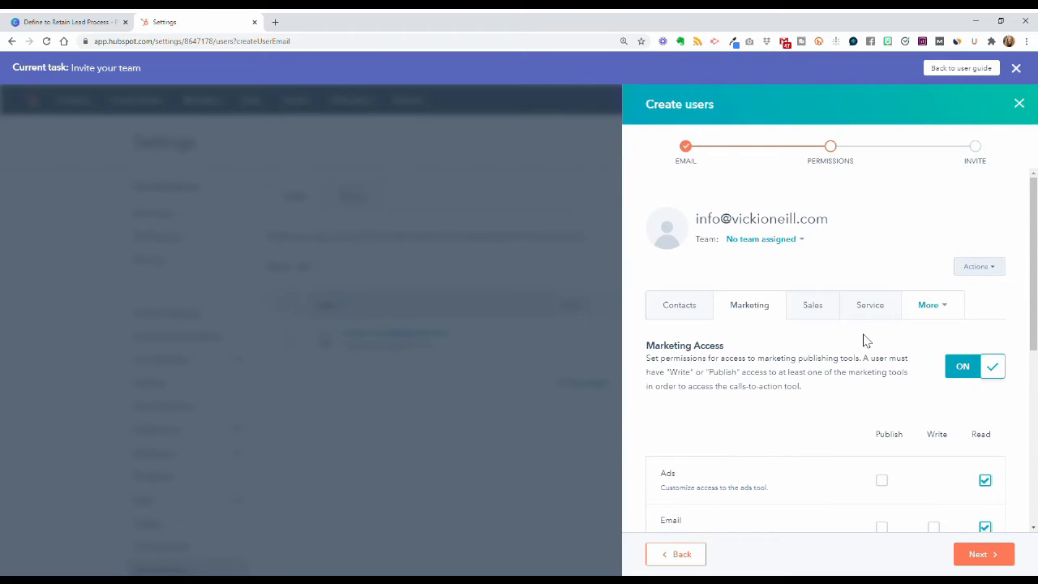
# Step: Turn Sales access and Service Hub access back on and proceed to the Invite step
pyautogui.click(812, 315)
pyautogui.click(970, 367)
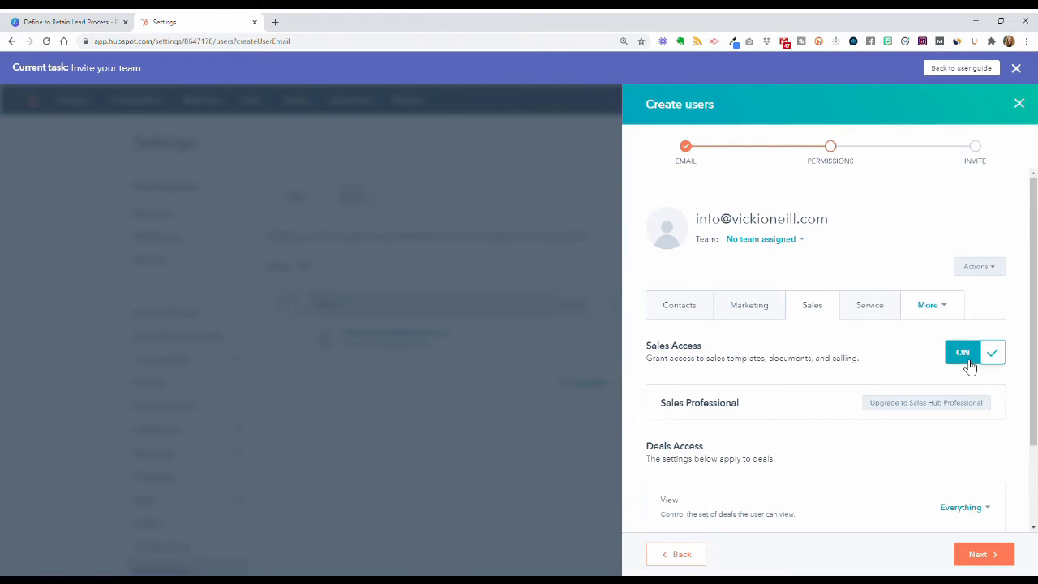
pyautogui.click(892, 311)
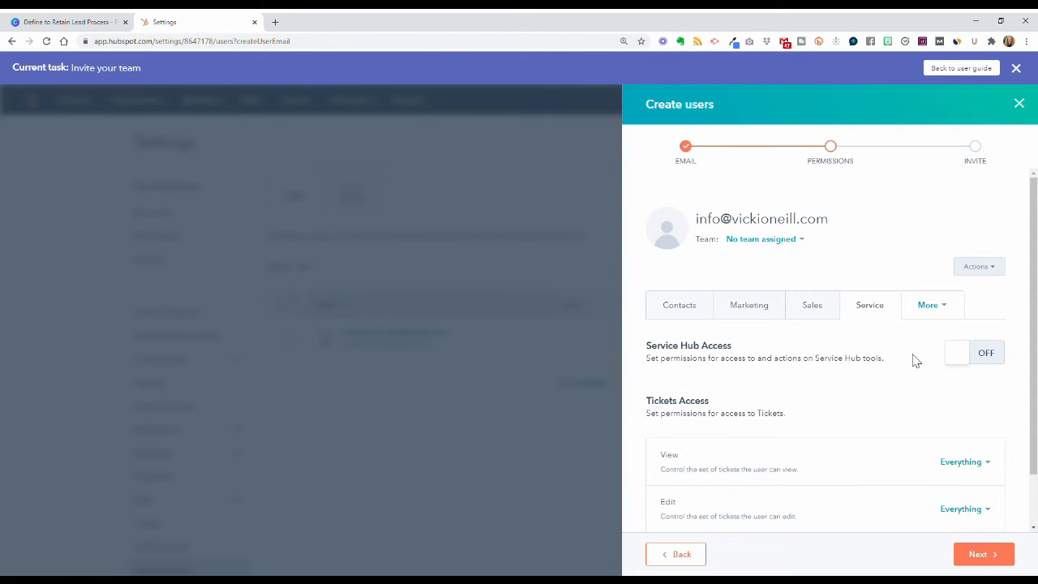
pyautogui.click(982, 359)
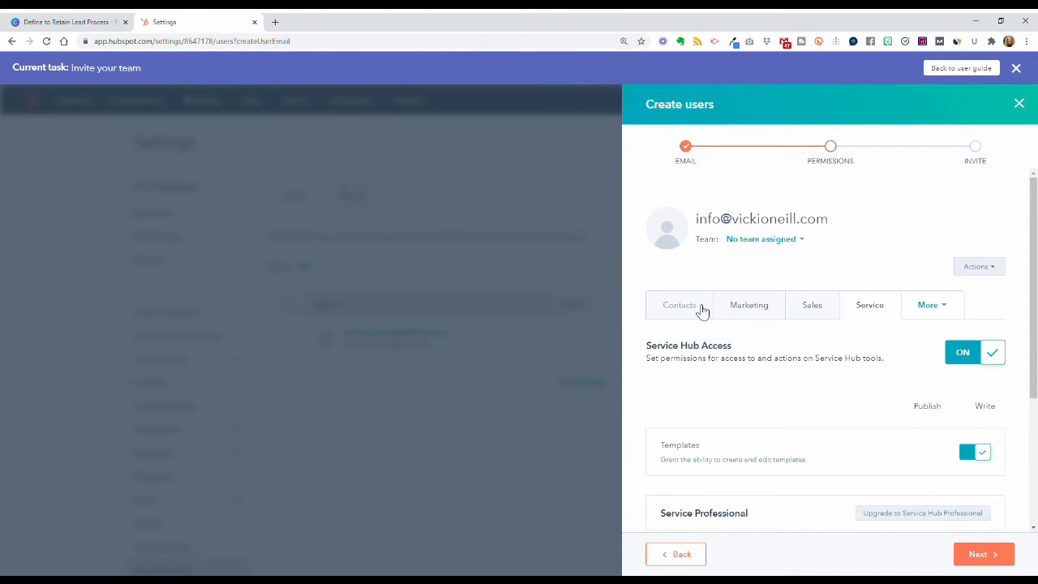
pyautogui.click(990, 556)
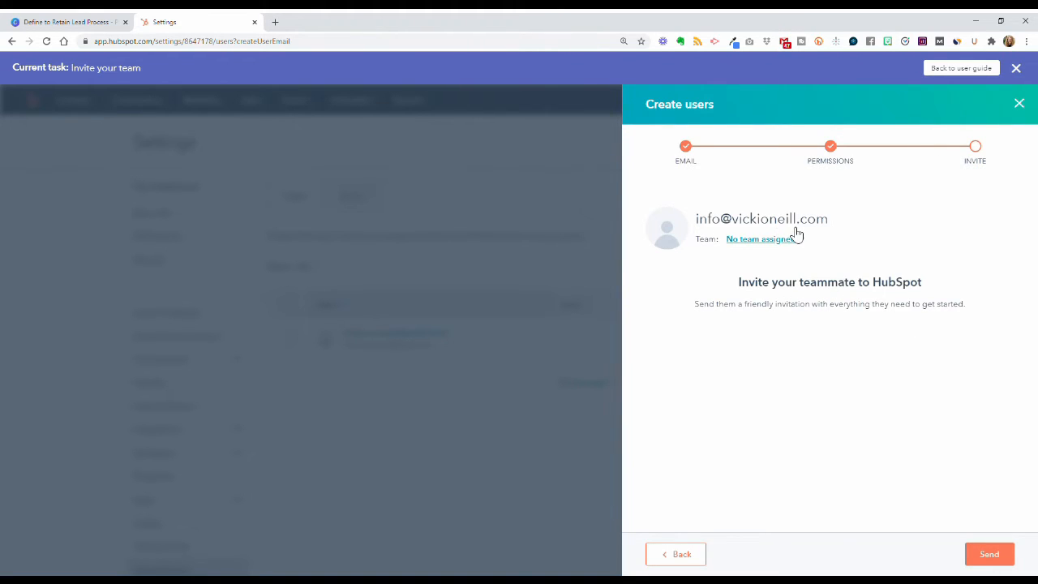
# Step: Send the teammate invitation, then choose 'Go back to user guide' in the Task complete modal
pyautogui.click(989, 554)
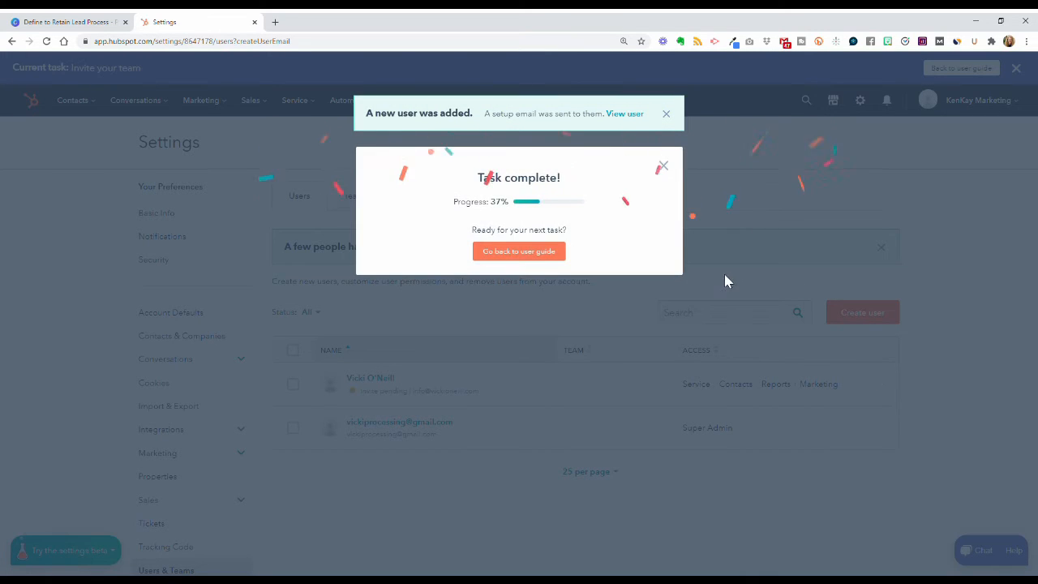
pyautogui.click(523, 258)
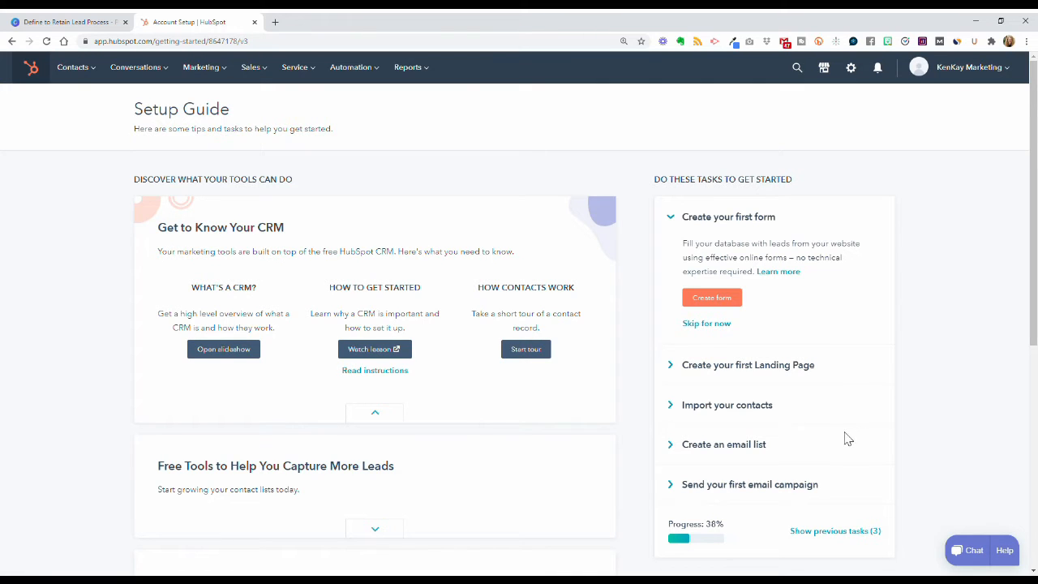
# Step: Skip the 'Import your contacts' setup task, then switch to the Canva tutorial slide
pyautogui.click(735, 407)
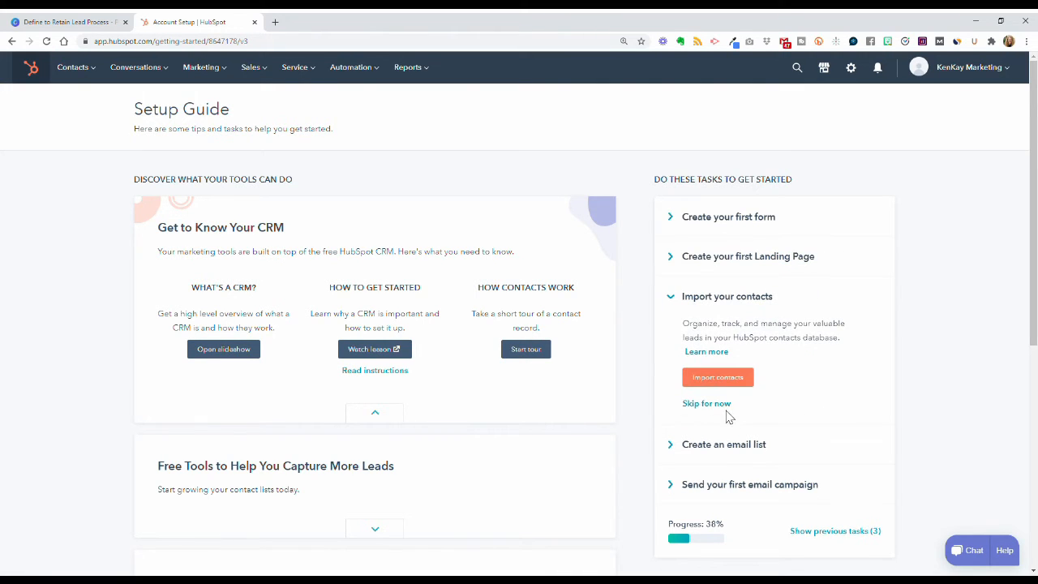
pyautogui.click(718, 410)
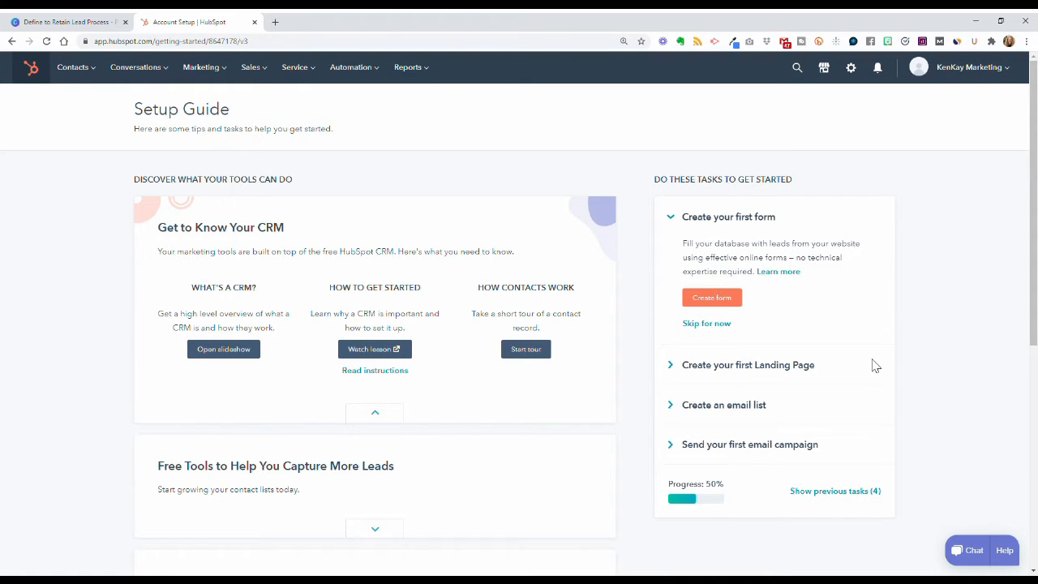
pyautogui.click(94, 23)
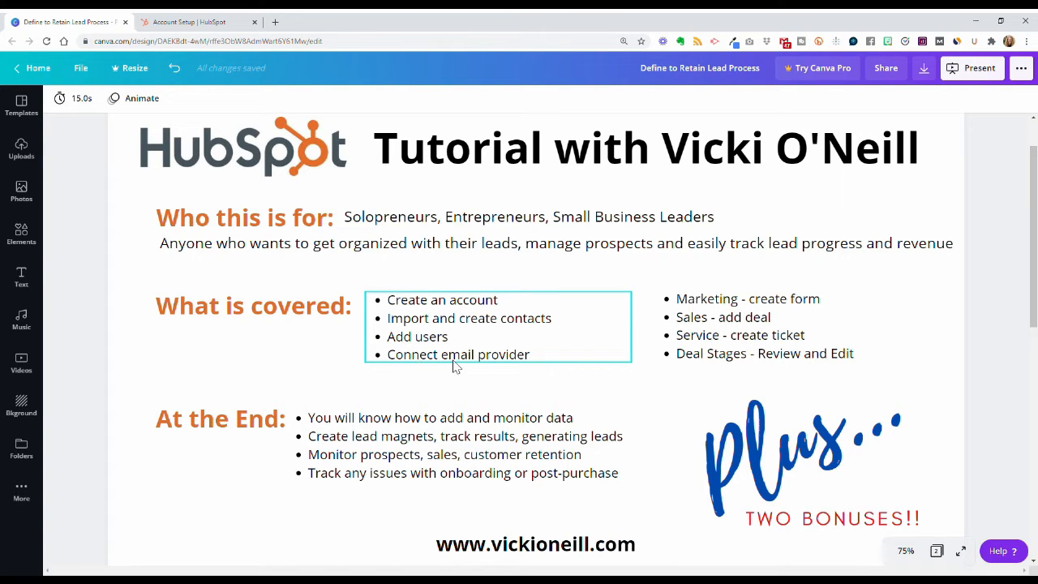
# Step: Switch from the Canva outline slide back to the HubSpot browser tab
pyautogui.click(185, 26)
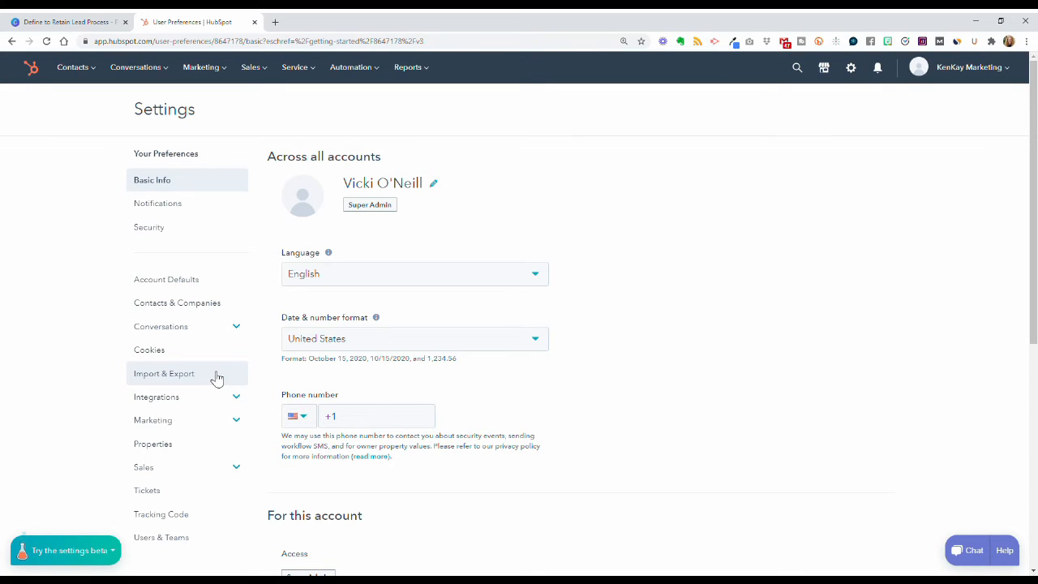
# Step: Review the Users & Teams settings, checking the Teams tab, then return to the users list with the pending invitee
pyautogui.scroll(-3, 216, 379)
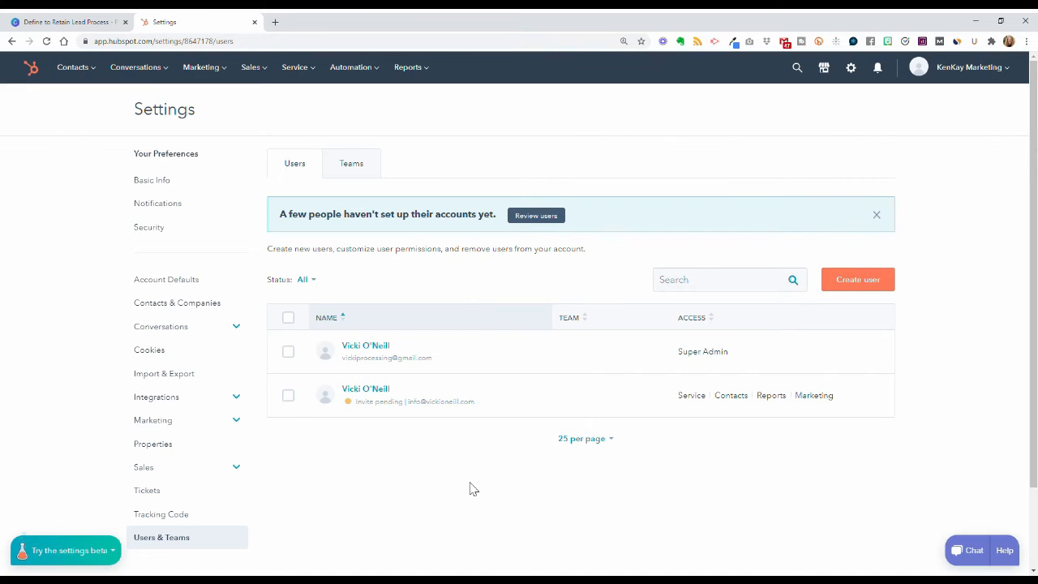
pyautogui.click(357, 171)
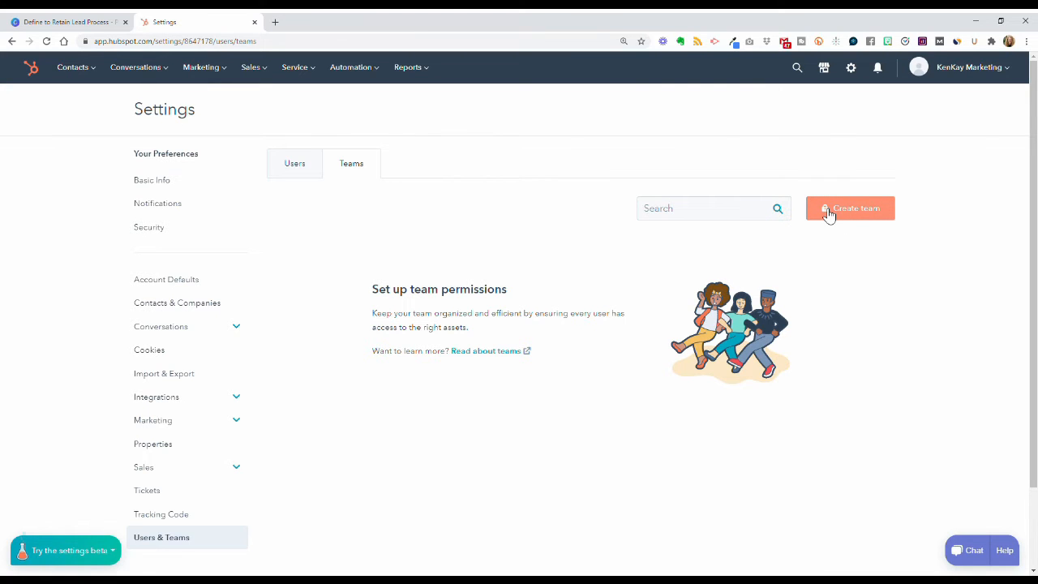
pyautogui.click(303, 175)
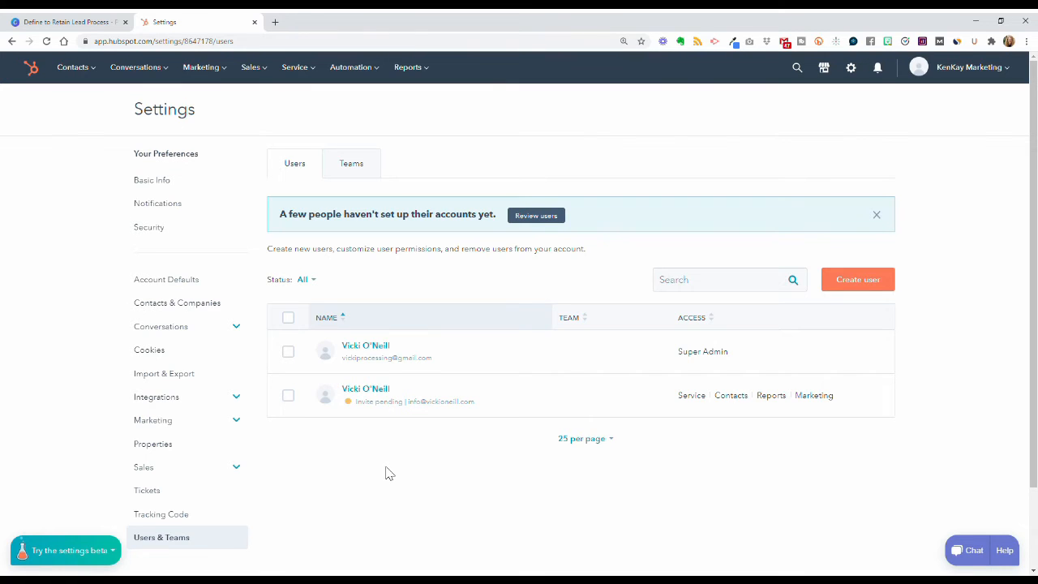
# Step: View the email provider choices under Integrations > Email Integrations, then close them and return to the Canva outline
pyautogui.click(167, 397)
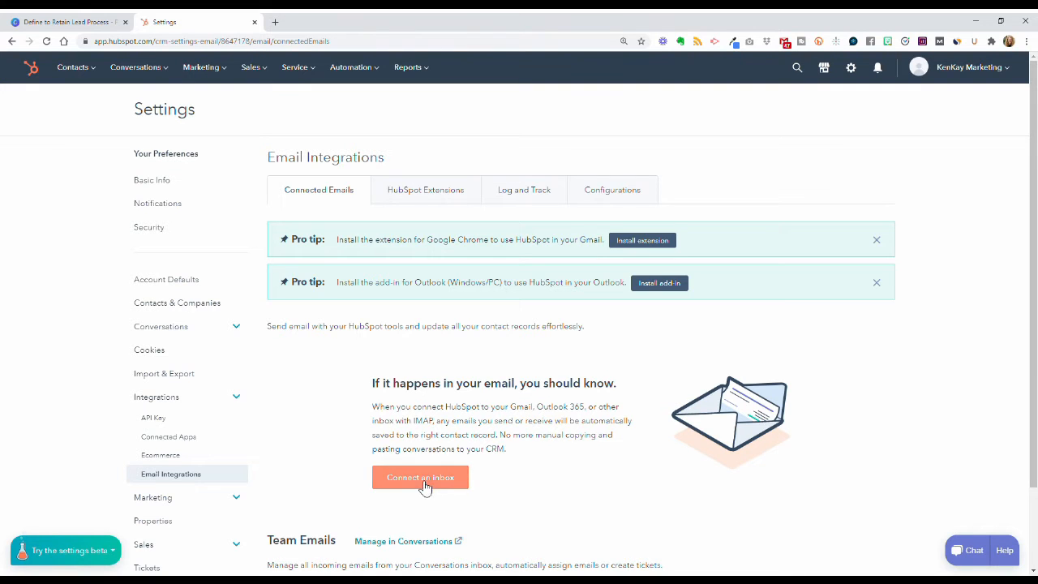
pyautogui.scroll(-2, 495, 478)
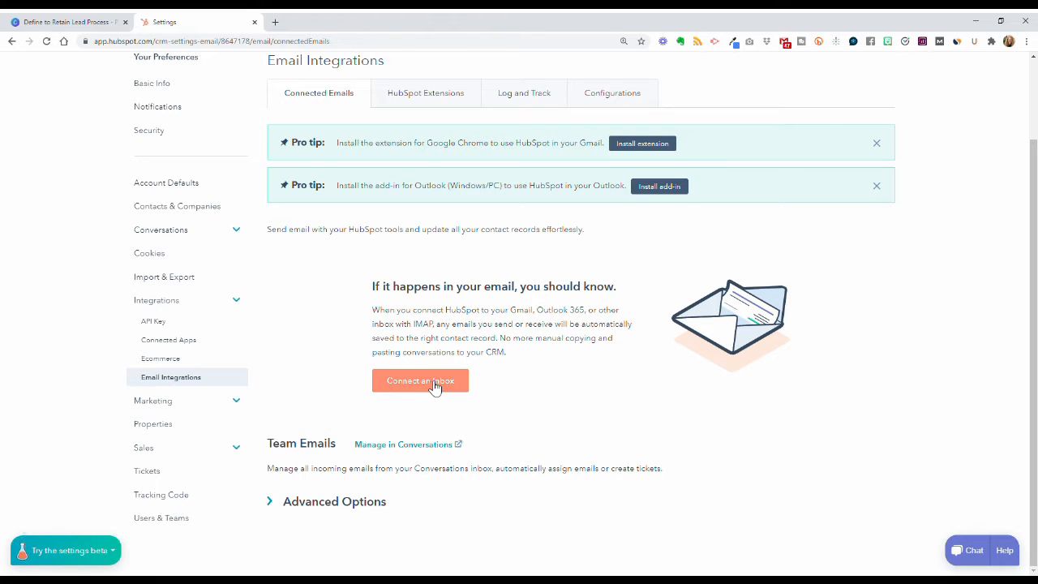
pyautogui.click(436, 386)
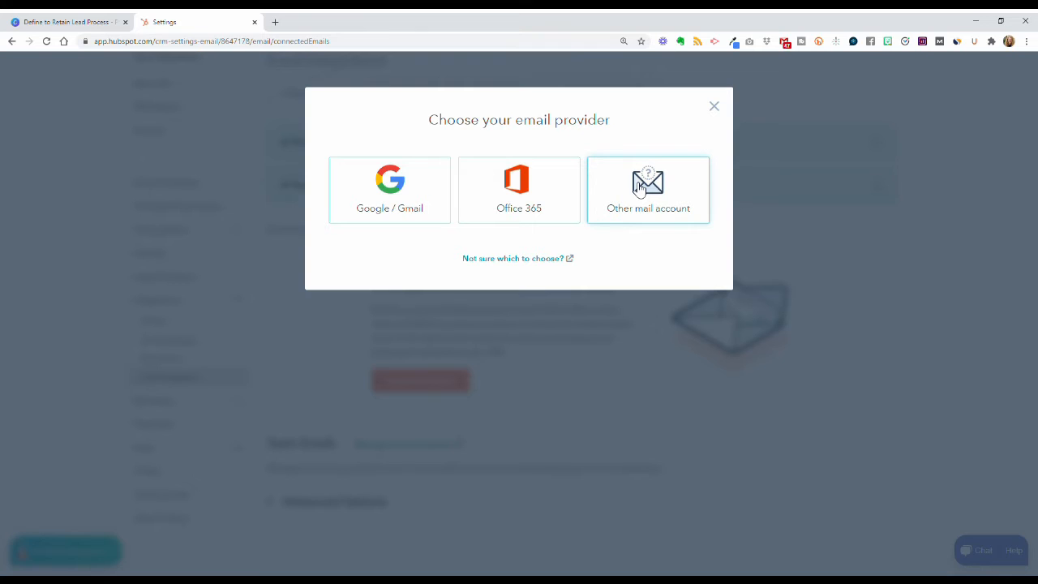
pyautogui.click(715, 109)
pyautogui.click(90, 24)
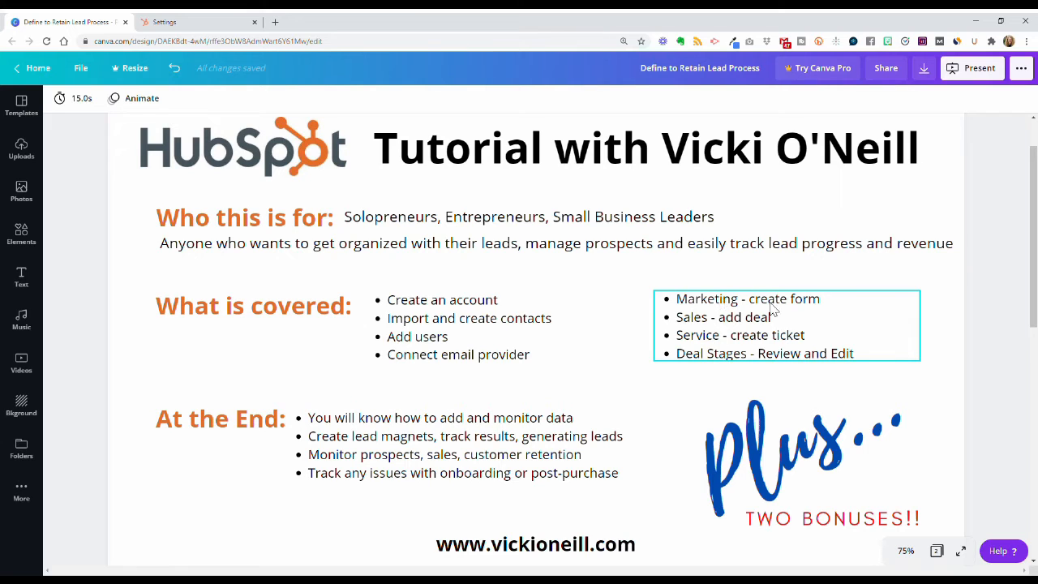
# Step: After reviewing the Canva outline's right-hand topics, go back to the HubSpot Settings tab
pyautogui.click(200, 24)
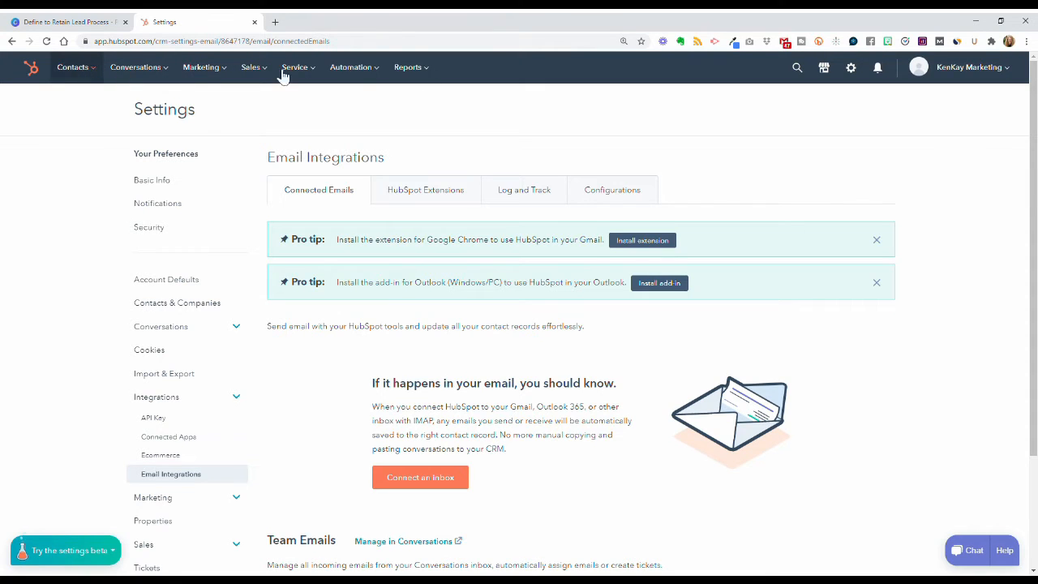
# Step: From Marketing > Forms, create a free form and pick the Pop-up box type
pyautogui.click(228, 73)
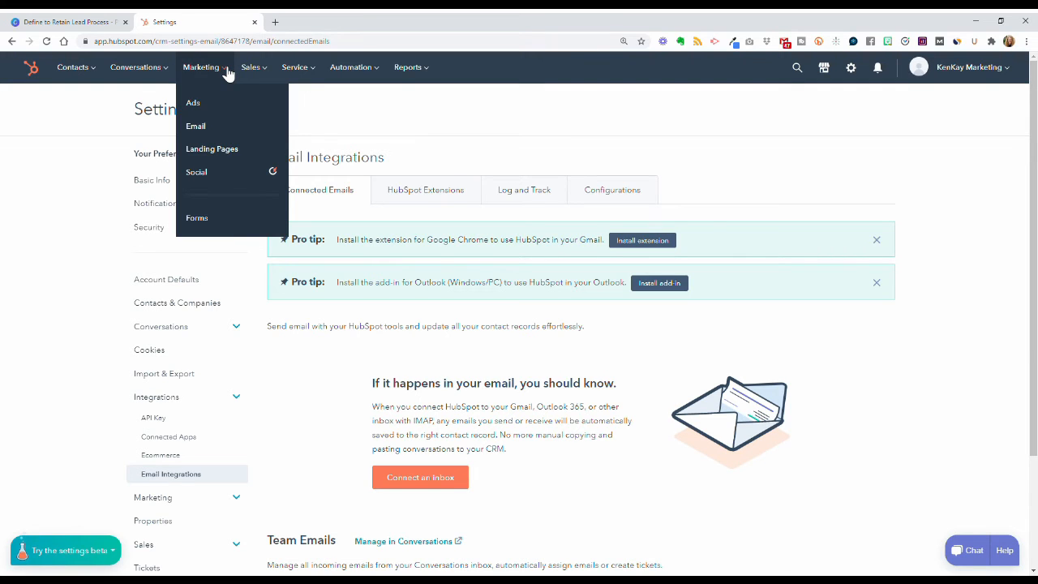
pyautogui.click(197, 219)
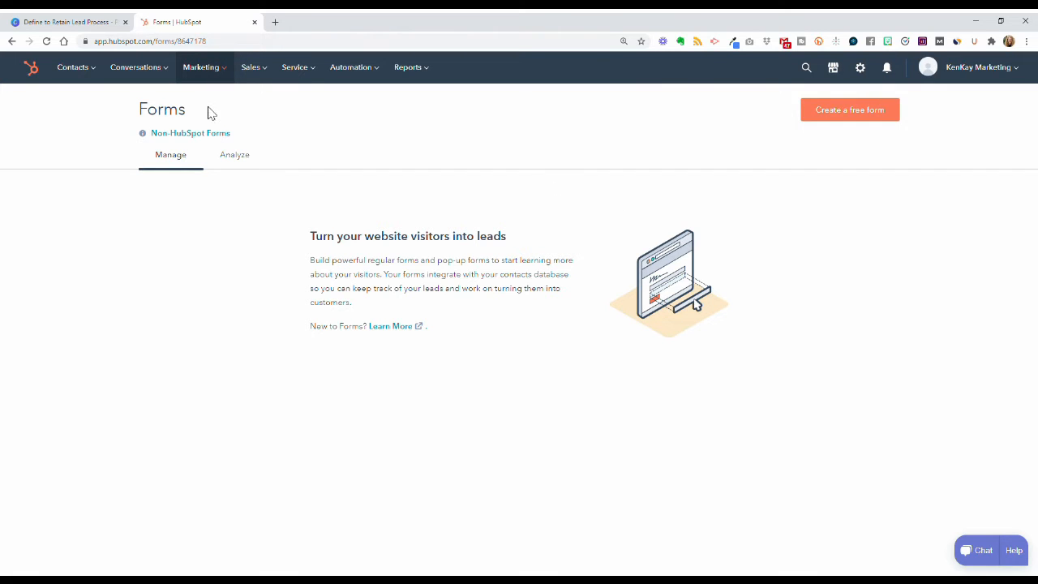
pyautogui.click(858, 117)
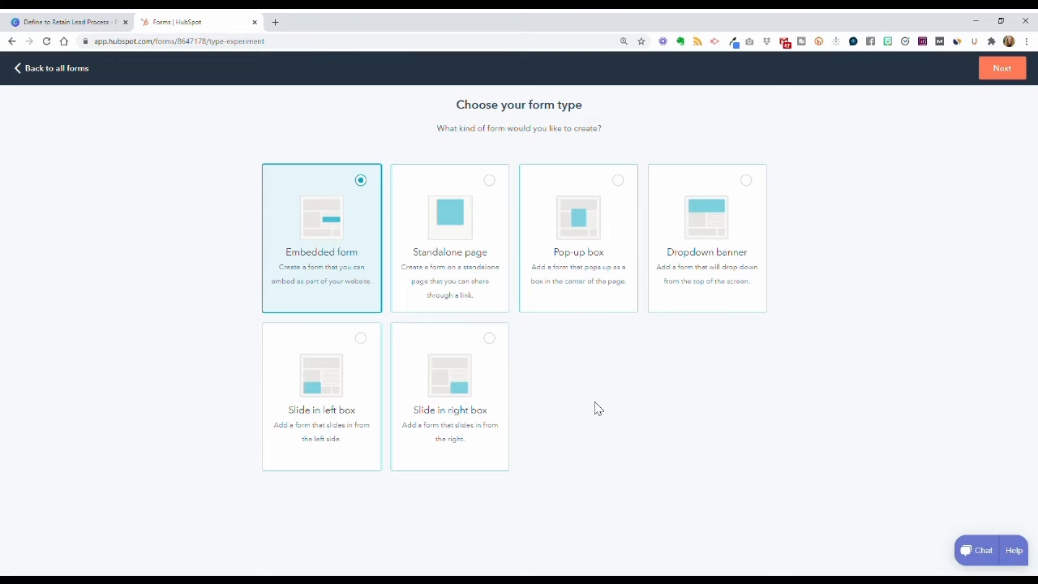
pyautogui.click(587, 254)
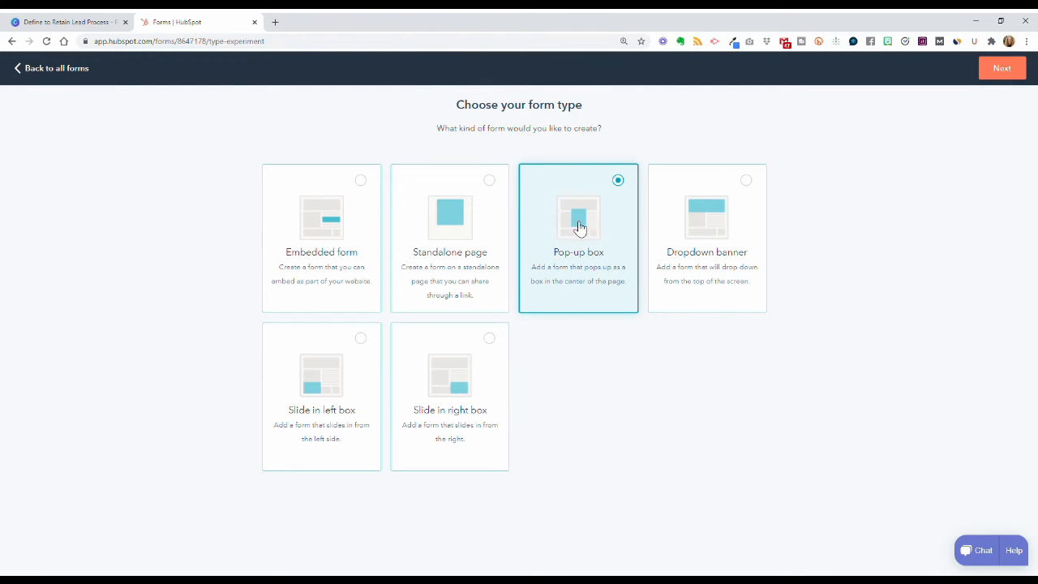
# Step: Rename the new pop-up form to 'Testing Forms' and begin uploading a featured image
pyautogui.click(1010, 71)
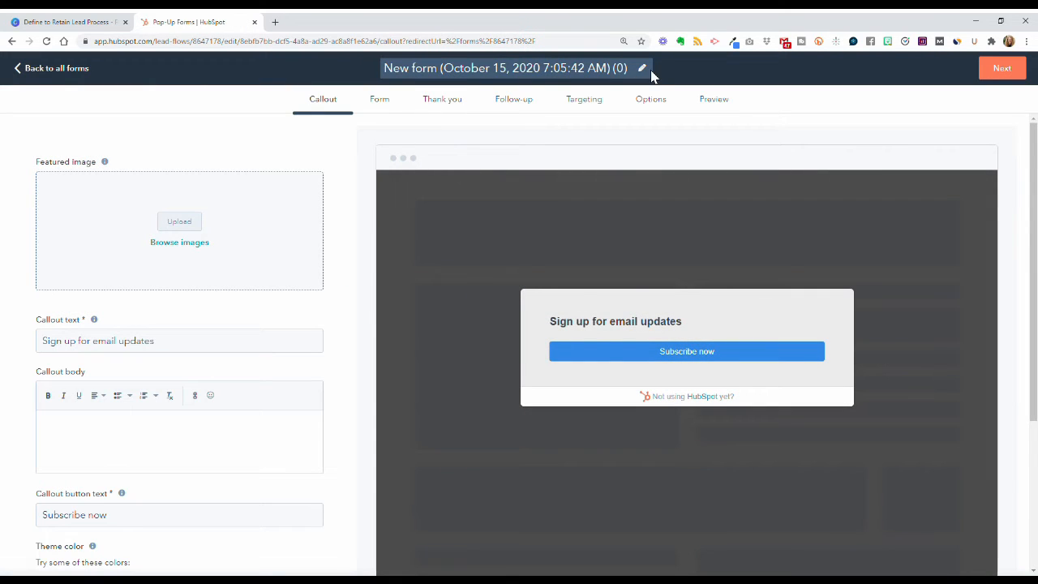
pyautogui.click(645, 70)
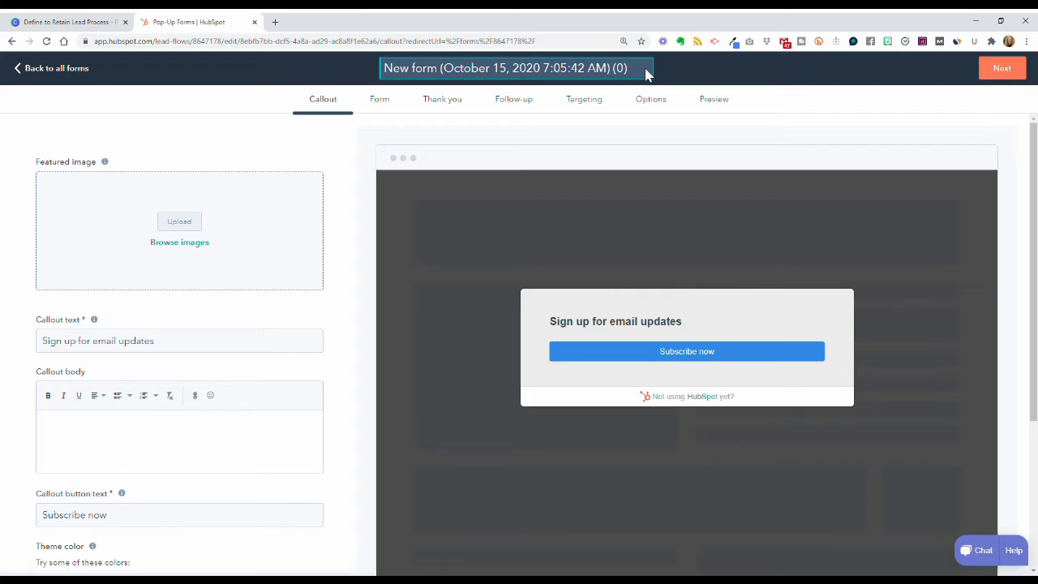
pyautogui.hotkey('ctrl', 'a')
pyautogui.write('Testing Forms')
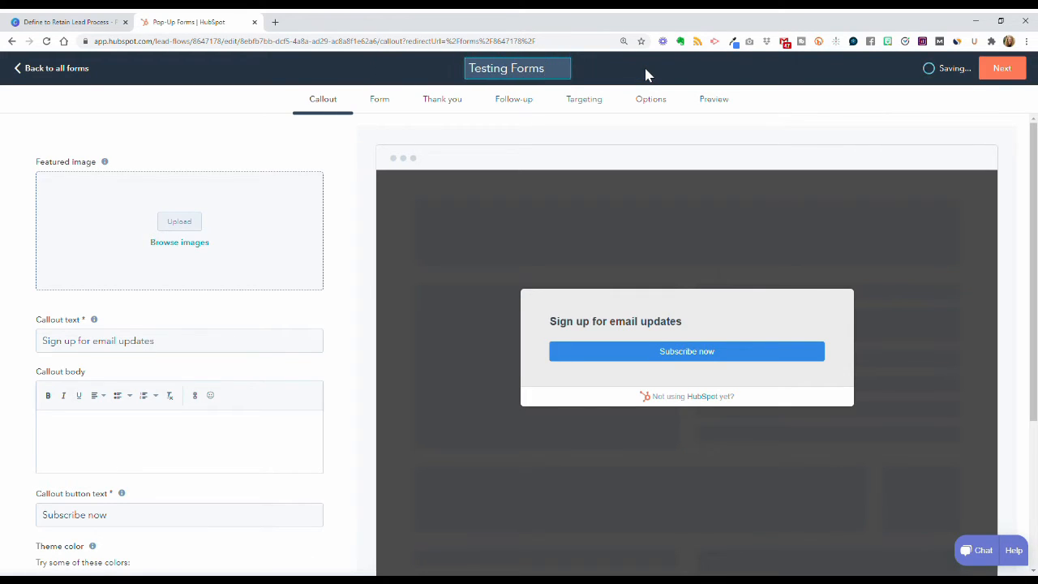
pyautogui.press('Return')
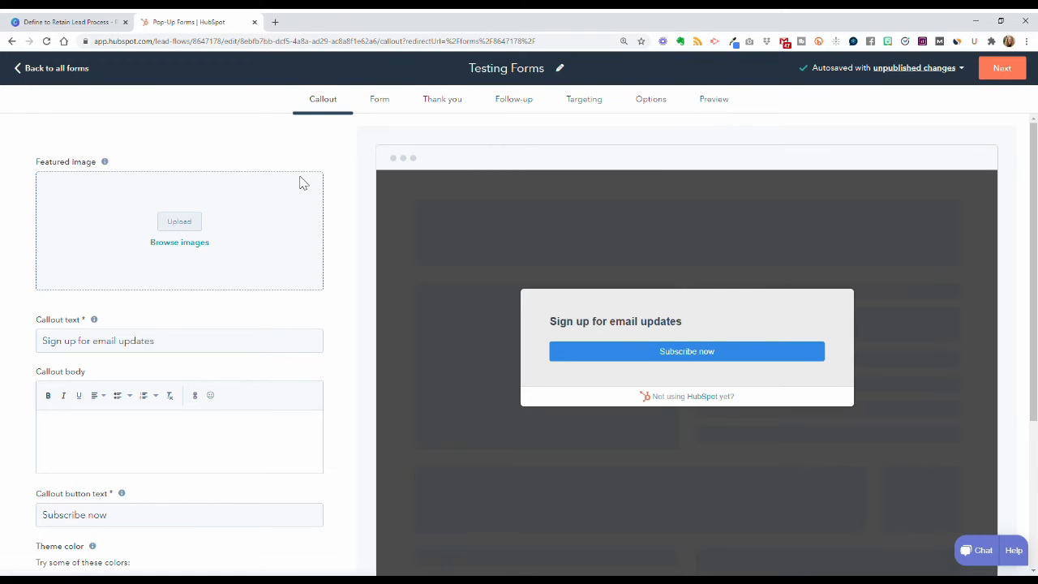
pyautogui.click(180, 223)
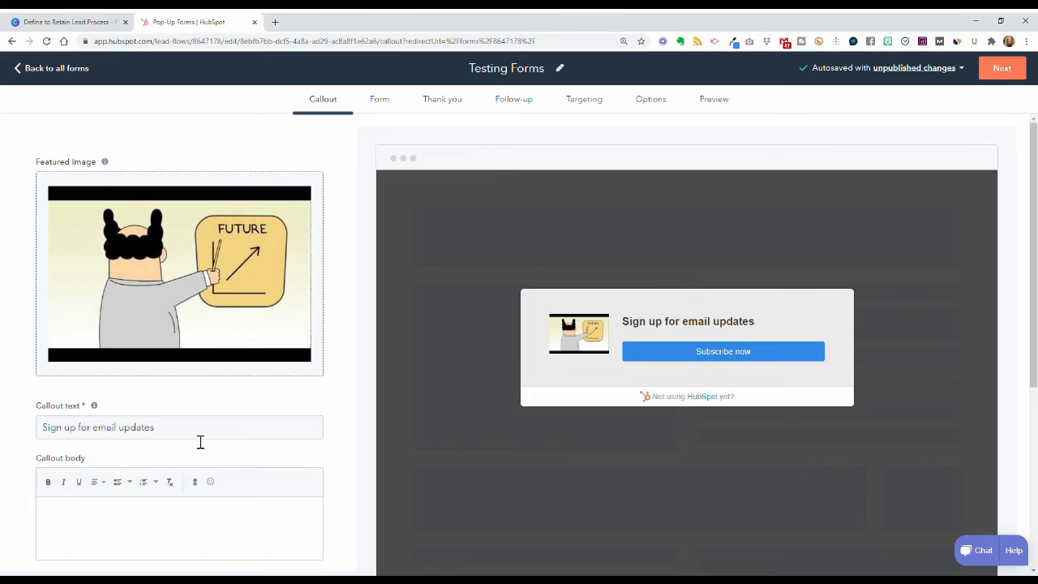
# Step: Replace the callout heading with 'Join my community and be first to know of new releases'
pyautogui.moveTo(192, 438); pyautogui.dragTo(37, 433)
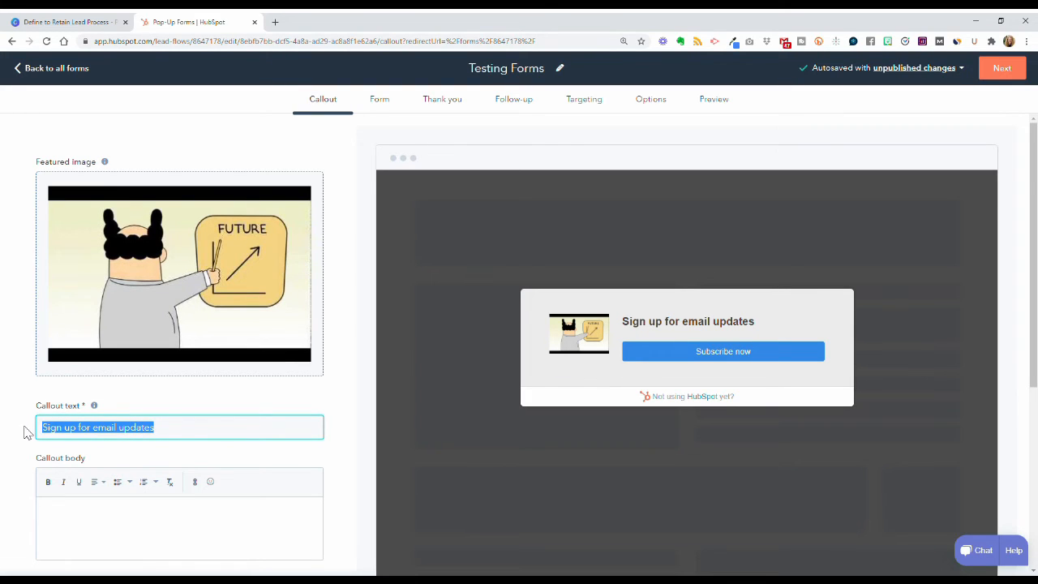
pyautogui.write('Join my c')
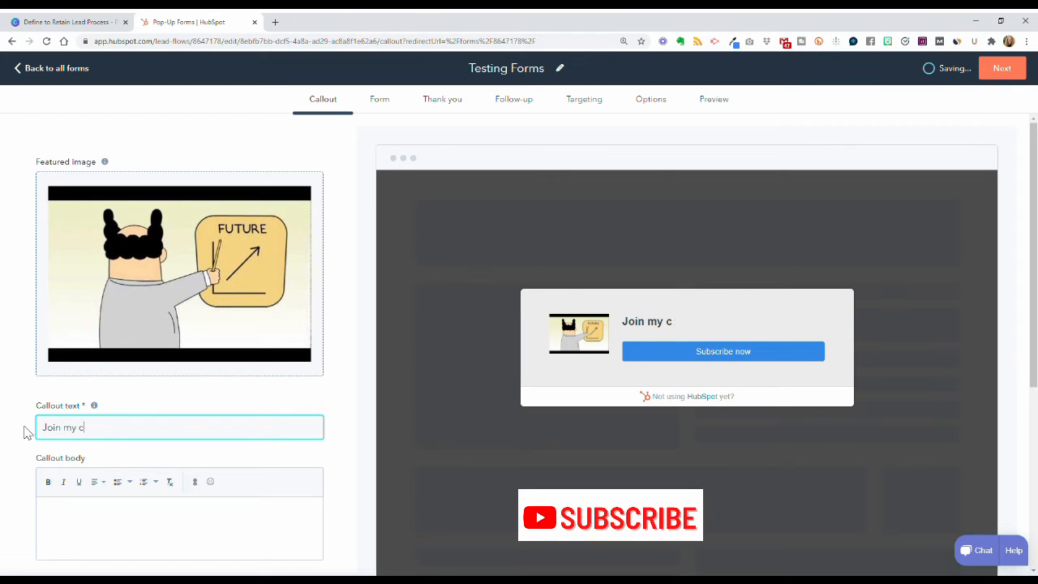
pyautogui.write('ommunity and be f')
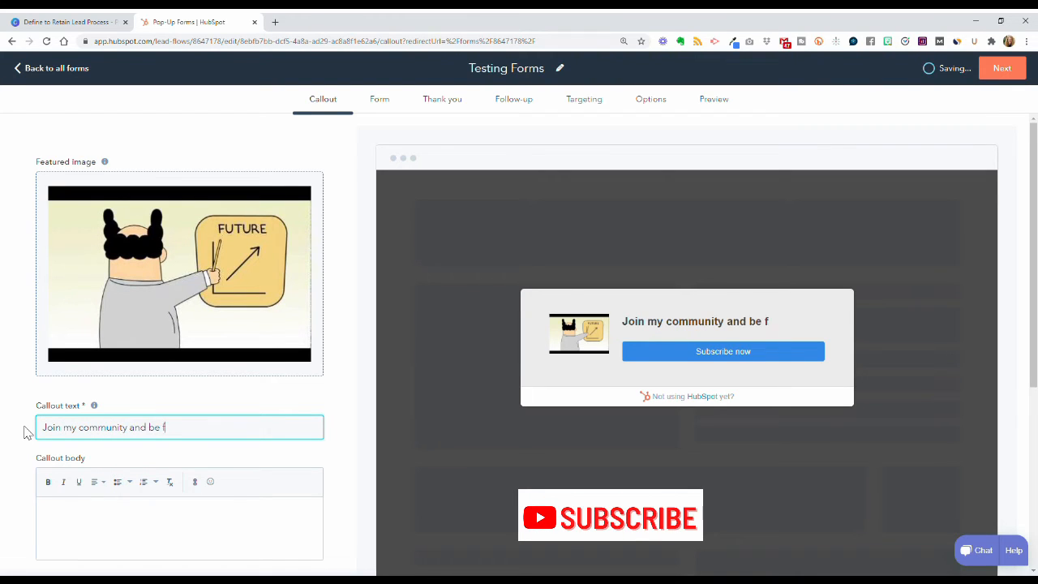
pyautogui.write('irst to')
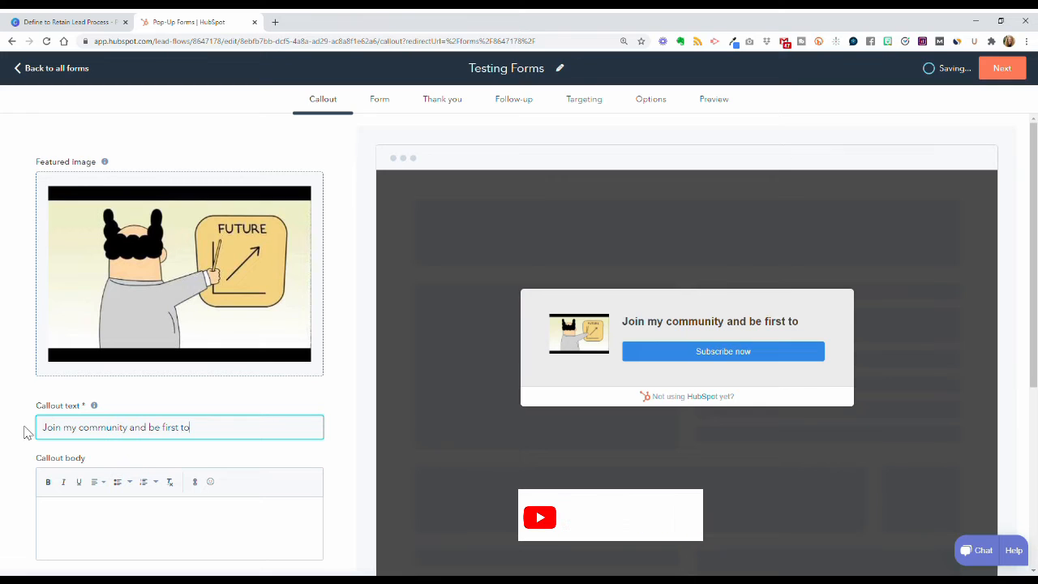
pyautogui.write('know of')
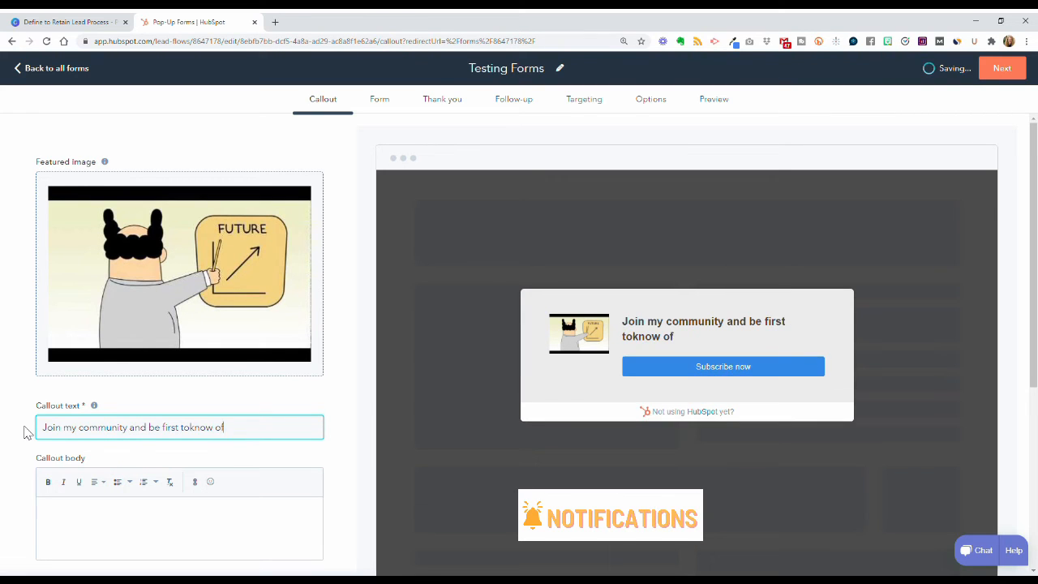
pyautogui.press('BackSpace')
pyautogui.press('BackSpace')
pyautogui.press('BackSpace')
pyautogui.press('BackSpace')
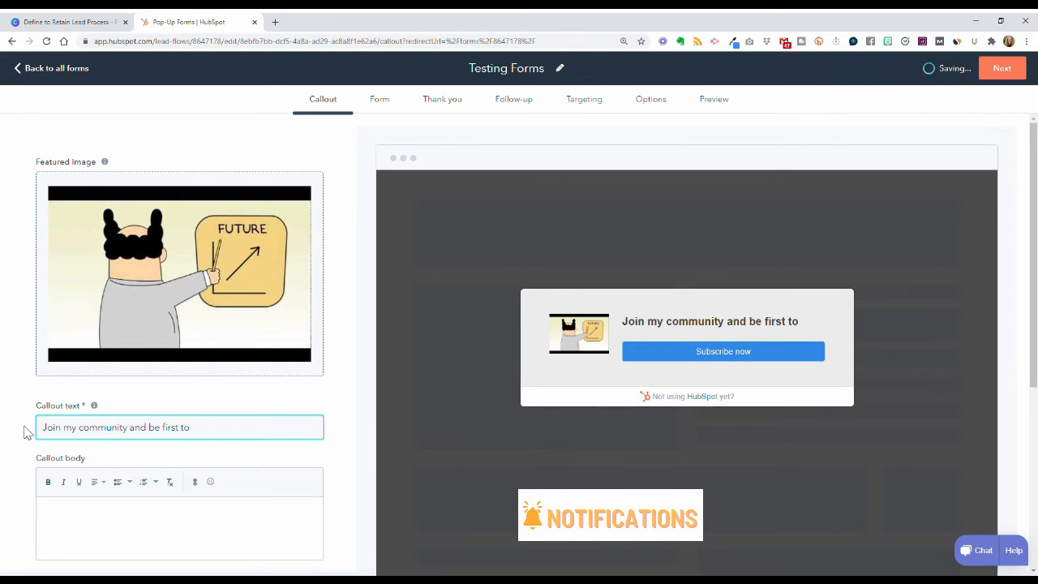
pyautogui.write('know of new releases!')
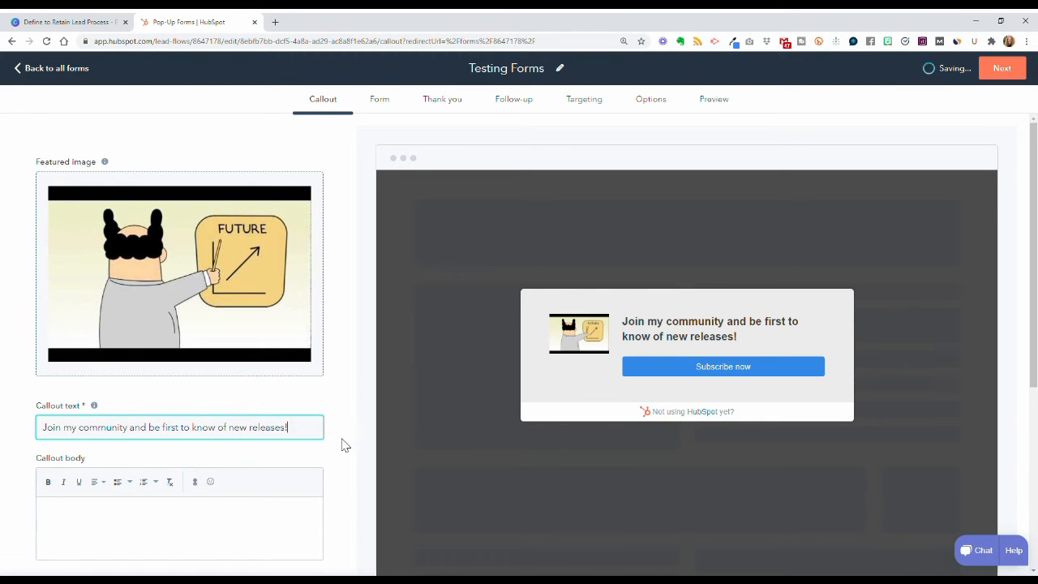
# Step: Set the callout body text to 'Add test here' and the button label to 'Join Community'
pyautogui.scroll(-2, 341, 445)
pyautogui.click(148, 361)
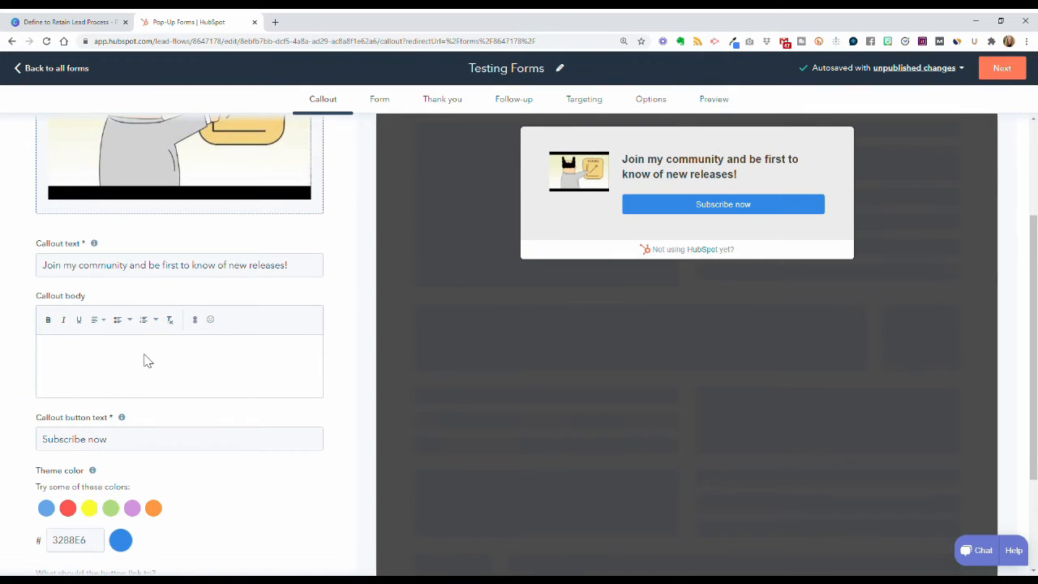
pyautogui.write('Add test')
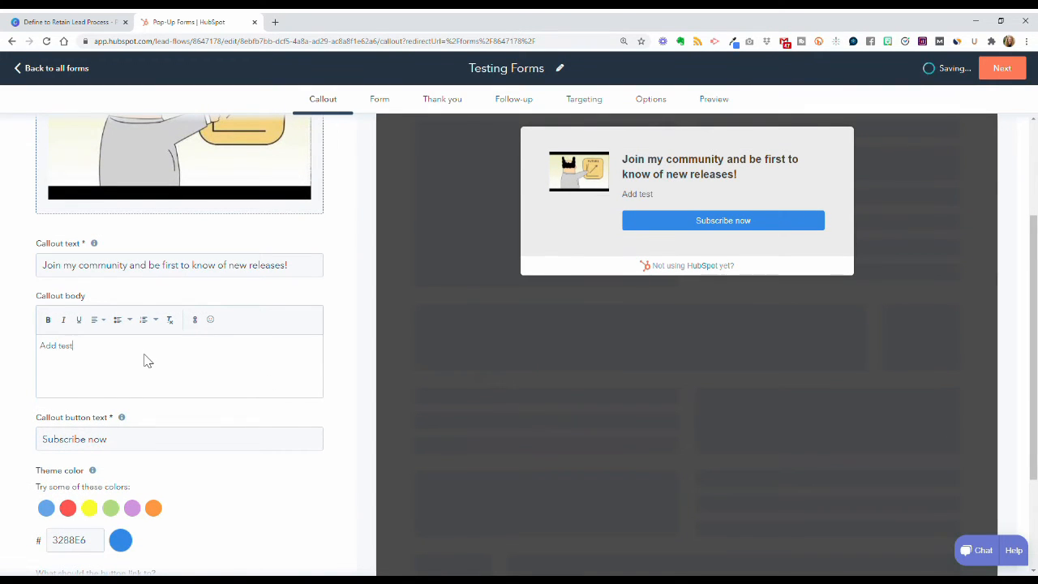
pyautogui.press('BackSpace')
pyautogui.press('BackSpace')
pyautogui.write('xt here')
pyautogui.click(187, 446)
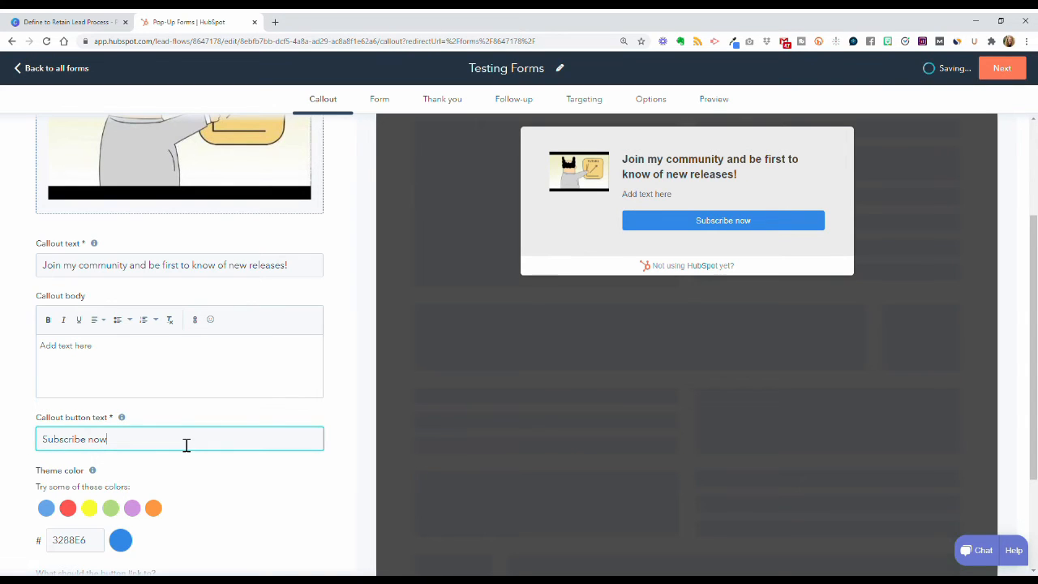
pyautogui.tripleClick(187, 446)
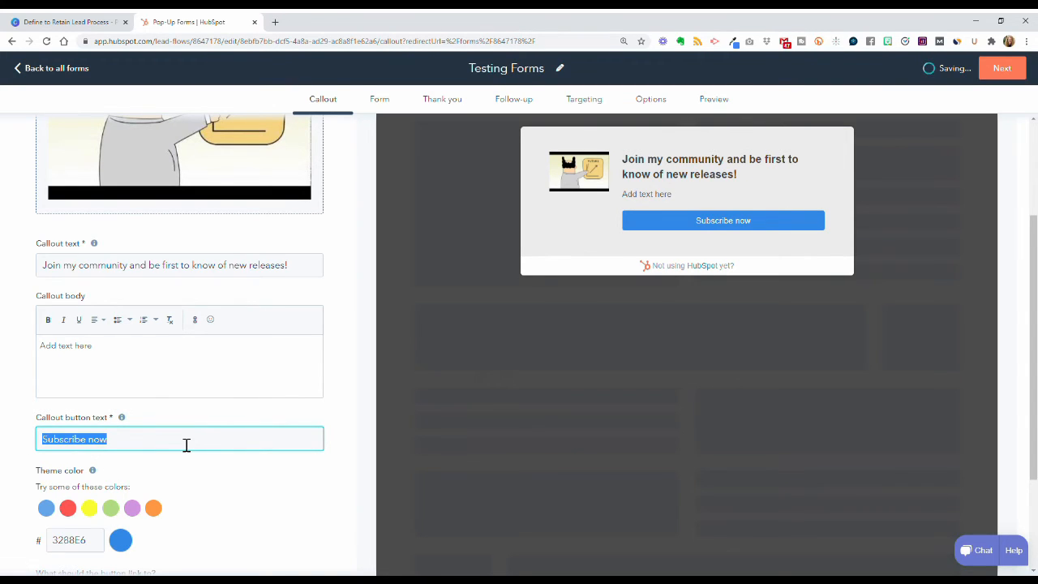
pyautogui.write('Join ')
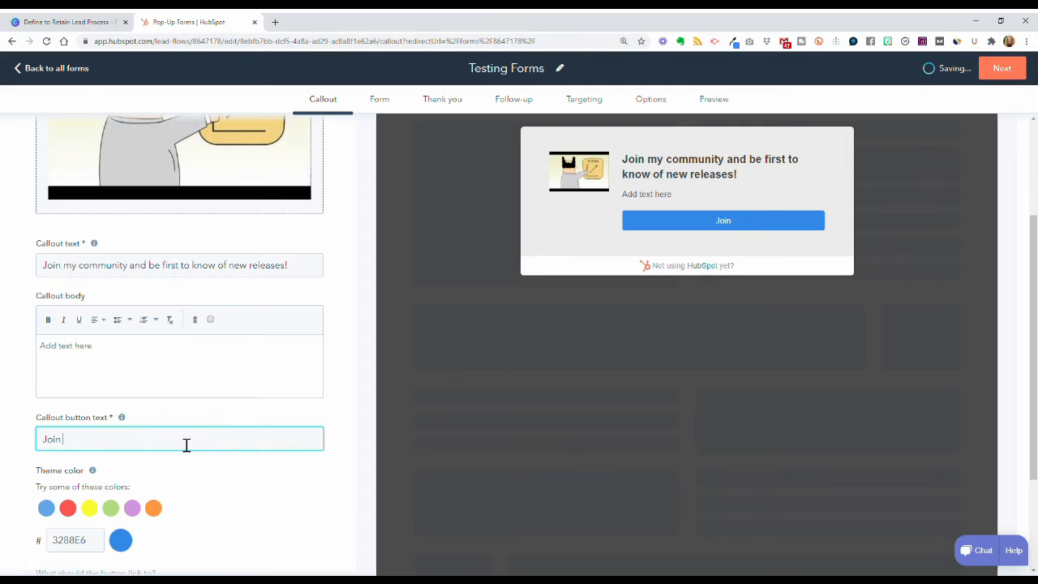
pyautogui.write('Community')
# Step: Change the pop-up theme colour to 890000
pyautogui.scroll(-1, 325, 517)
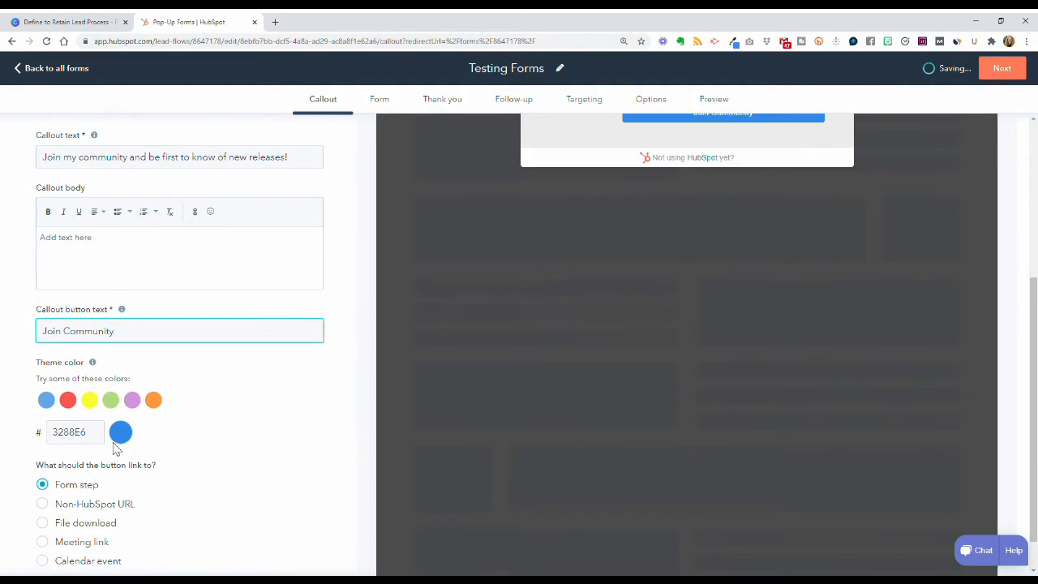
pyautogui.scroll(1, 242, 452)
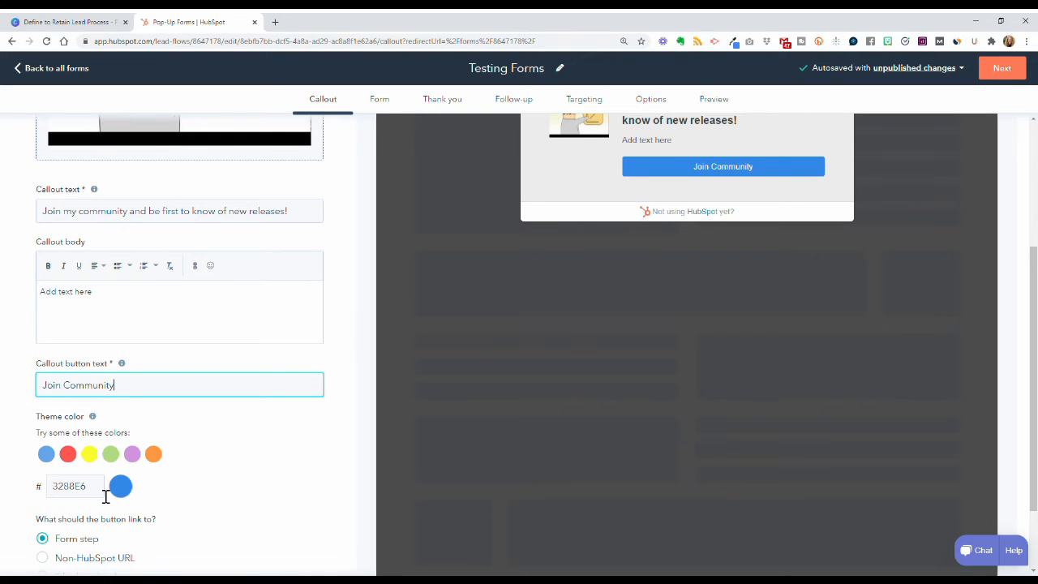
pyautogui.moveTo(105, 496); pyautogui.dragTo(60, 493)
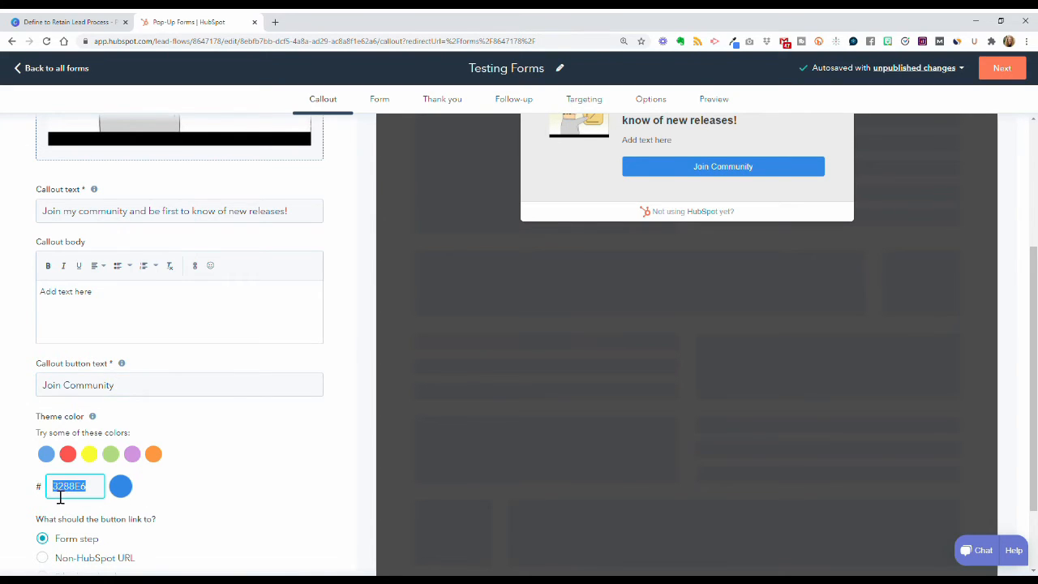
pyautogui.write('89')
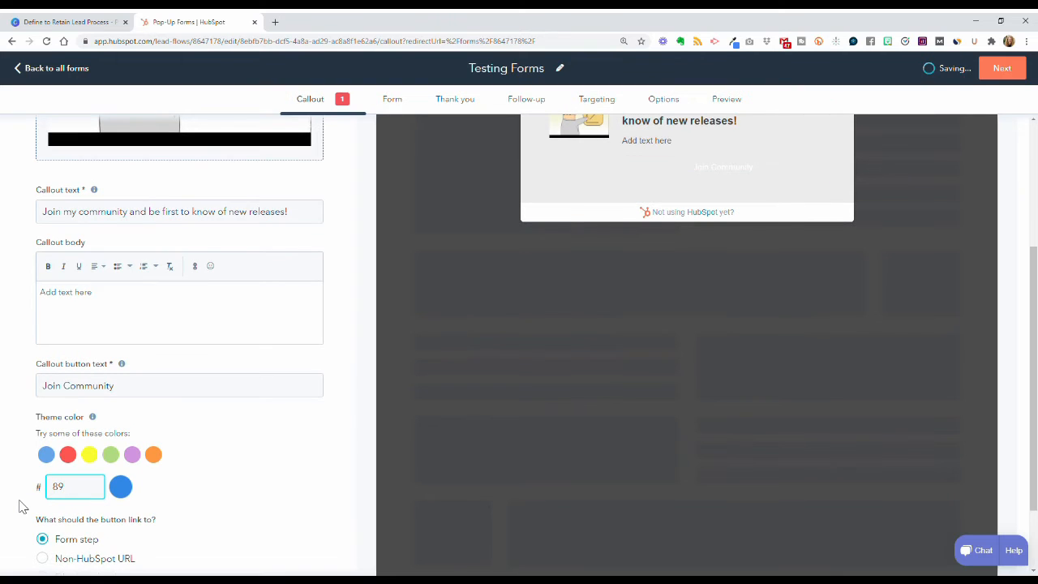
pyautogui.write('0000')
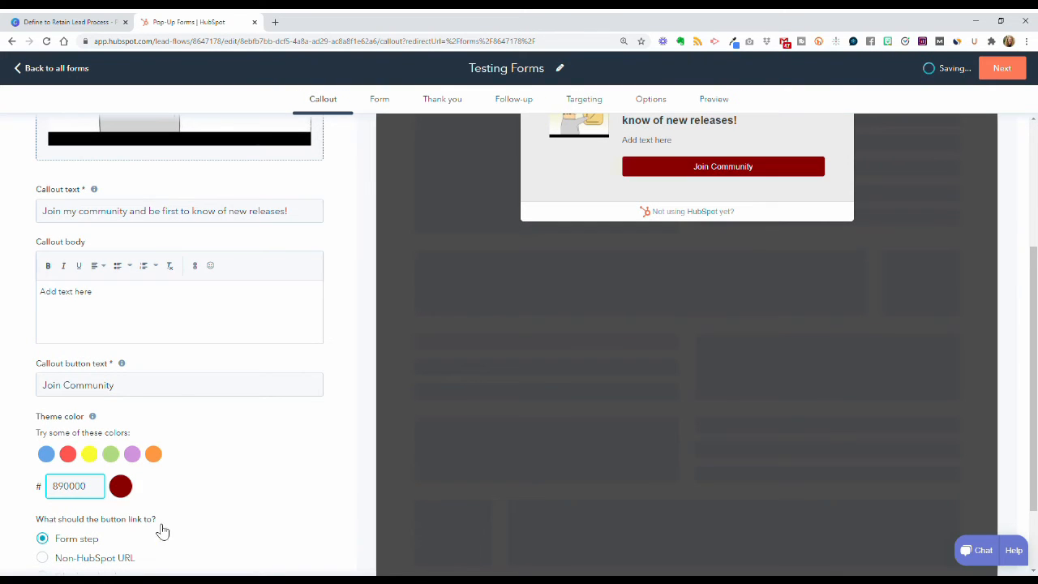
pyautogui.click(206, 497)
# Step: Overwrite the heading text with 'Download your Hubspot Checklist Now!'
pyautogui.scroll(1, 259, 496)
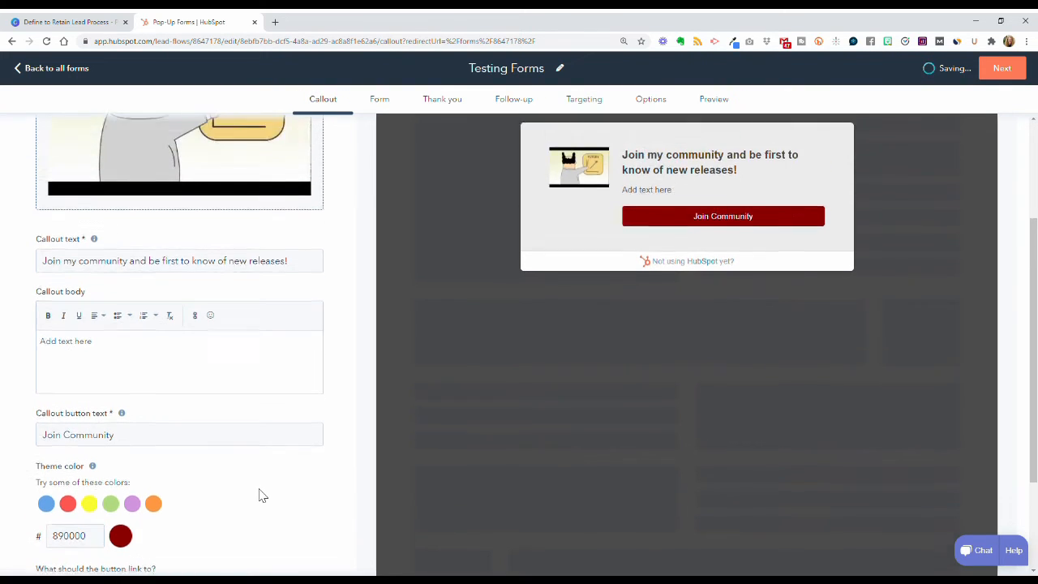
pyautogui.scroll(-2, 259, 495)
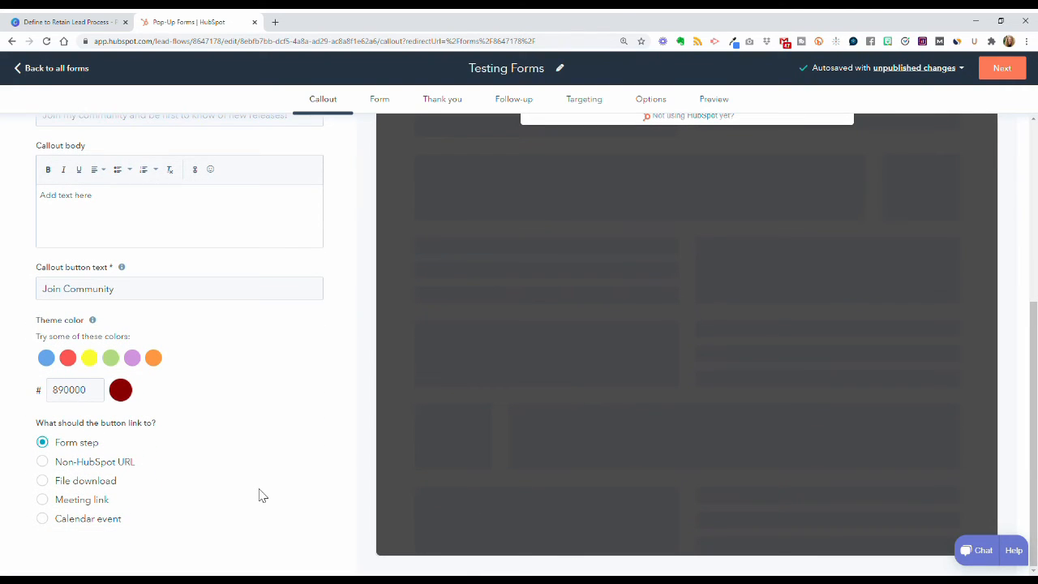
pyautogui.scroll(3, 260, 496)
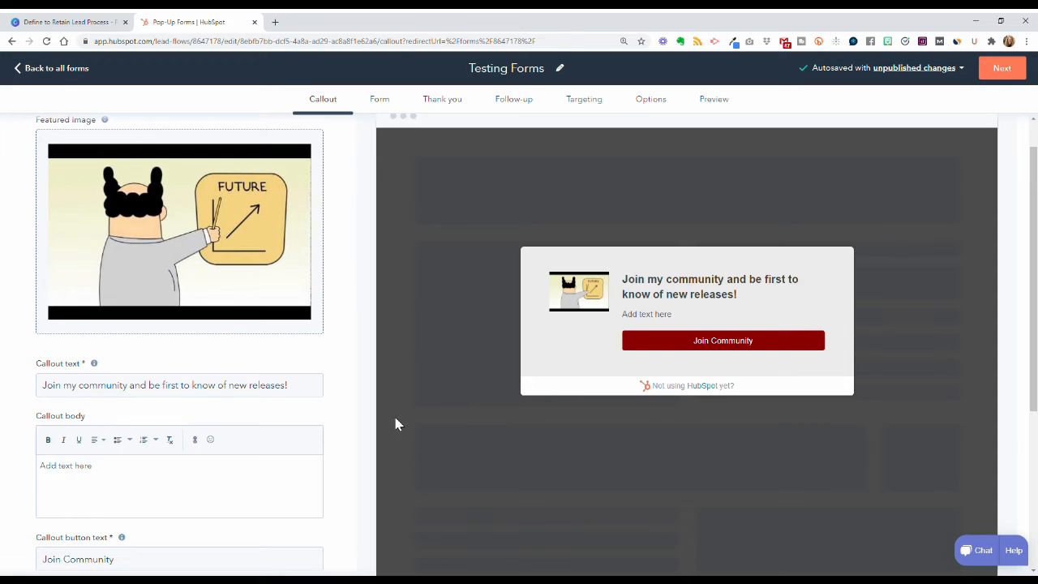
pyautogui.scroll(-3, 382, 415)
pyautogui.scroll(-1, 342, 418)
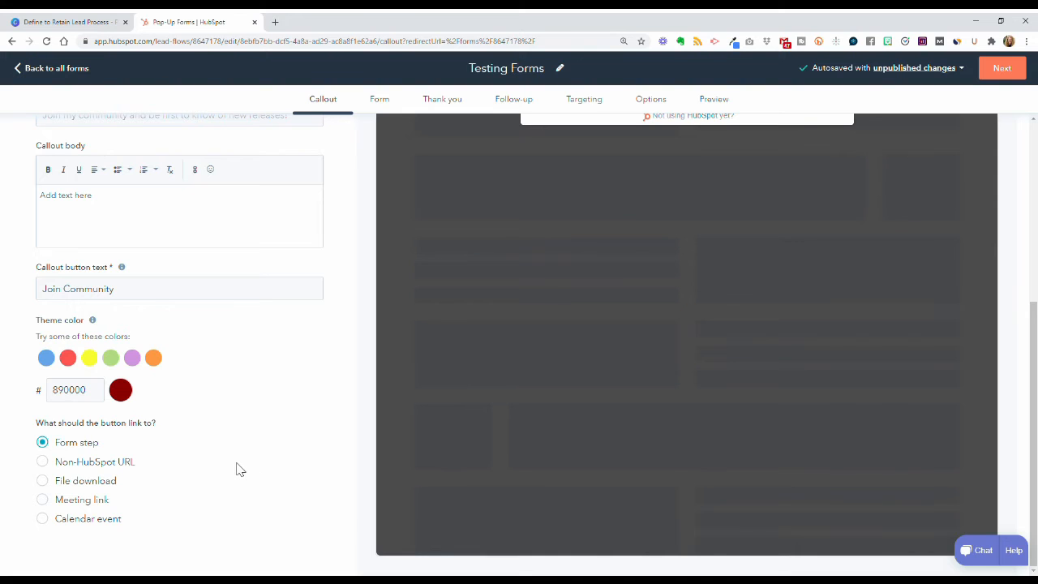
pyautogui.scroll(4, 317, 475)
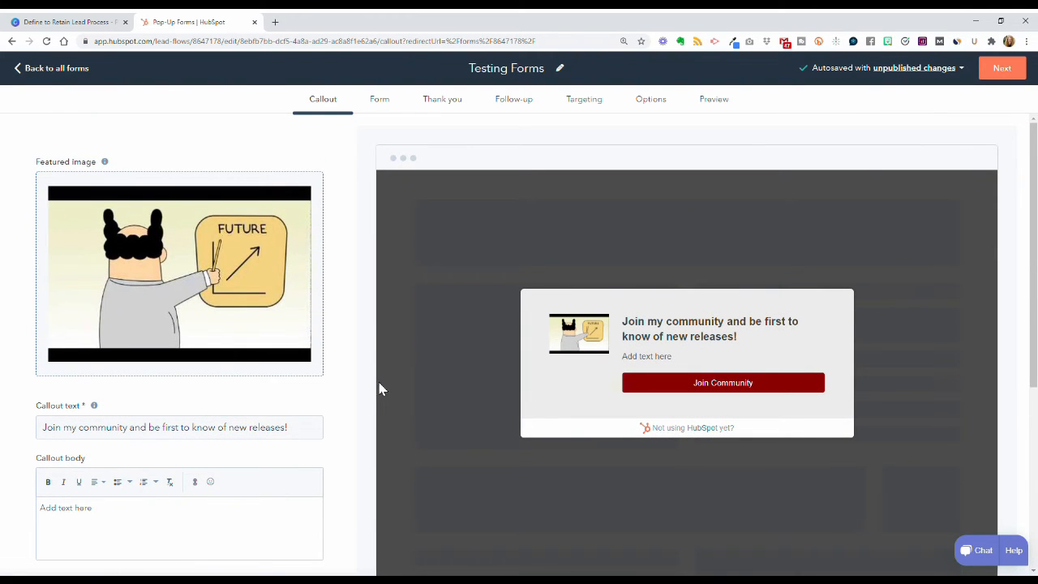
pyautogui.scroll(-3, 372, 398)
pyautogui.scroll(1, 371, 399)
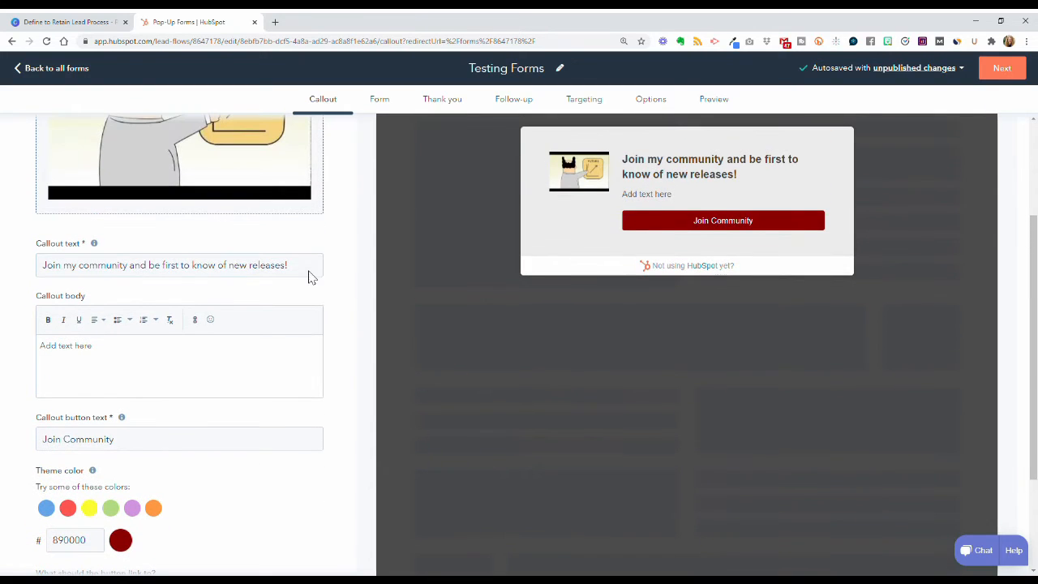
pyautogui.click(309, 258)
pyautogui.hotkey('ctrl', 'a')
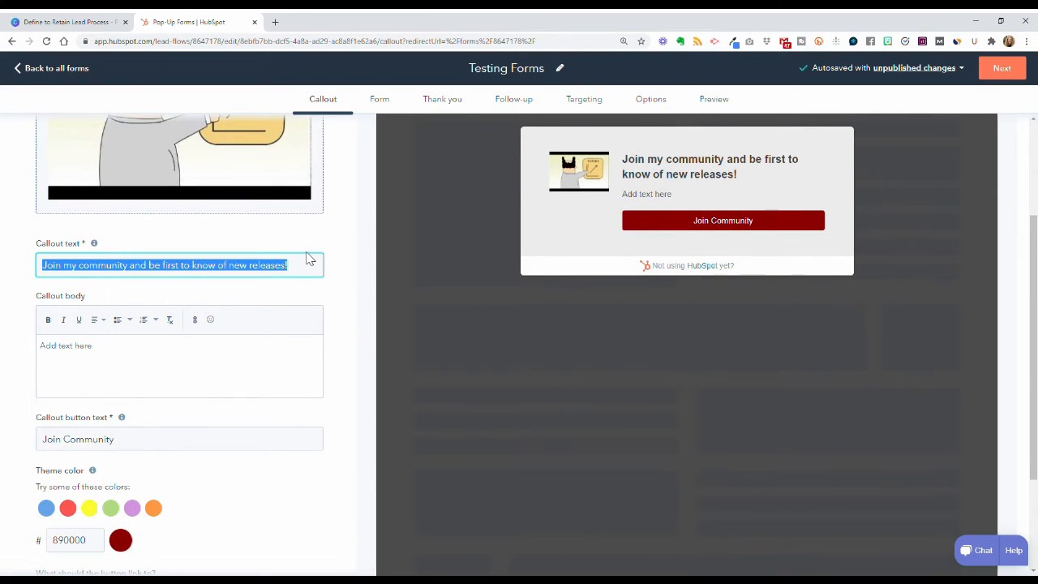
pyautogui.write('Download yo')
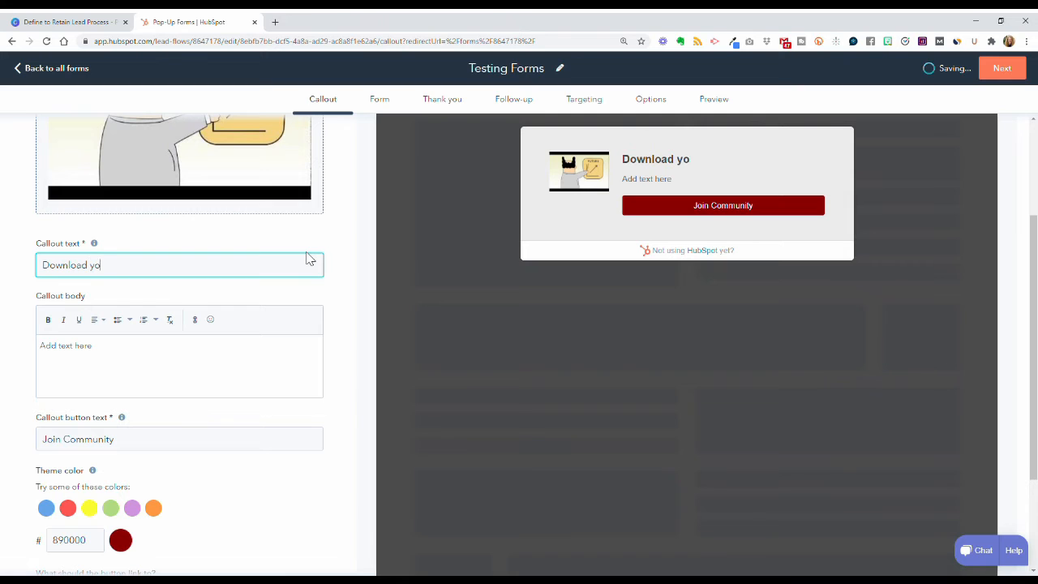
pyautogui.write('ur H')
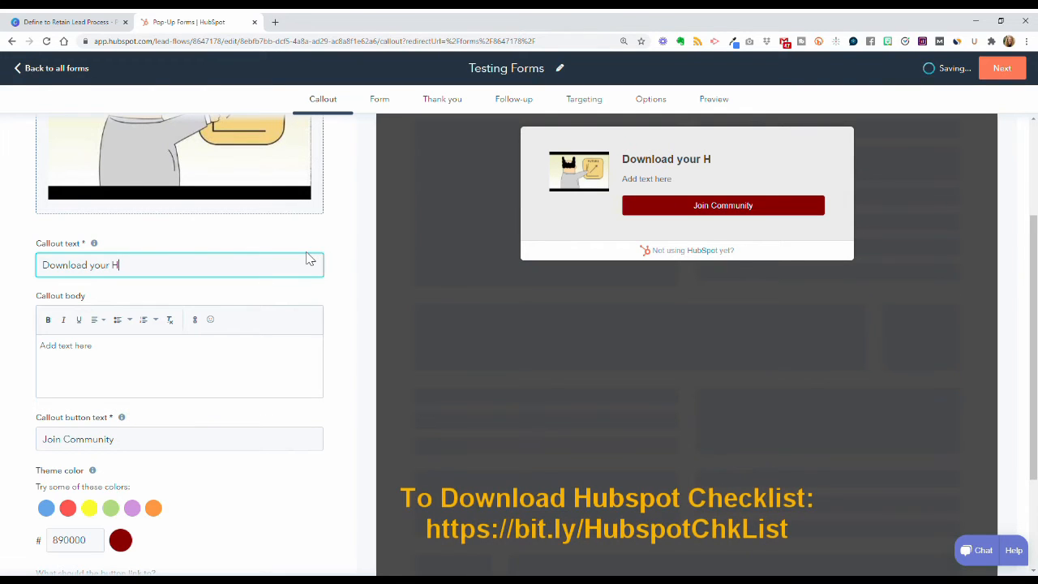
pyautogui.write('ubspot Checkl')
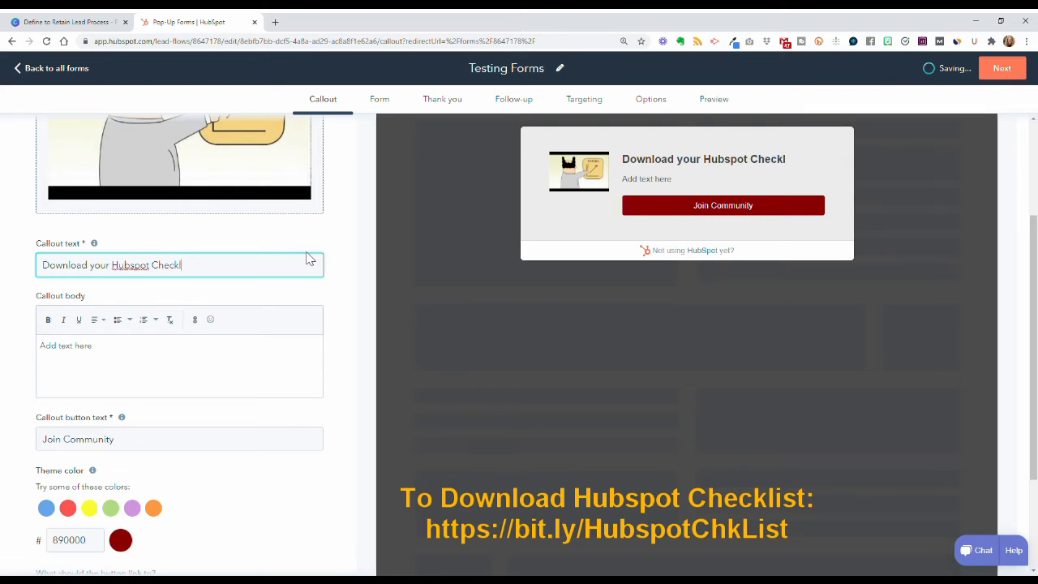
pyautogui.write('ist Now!')
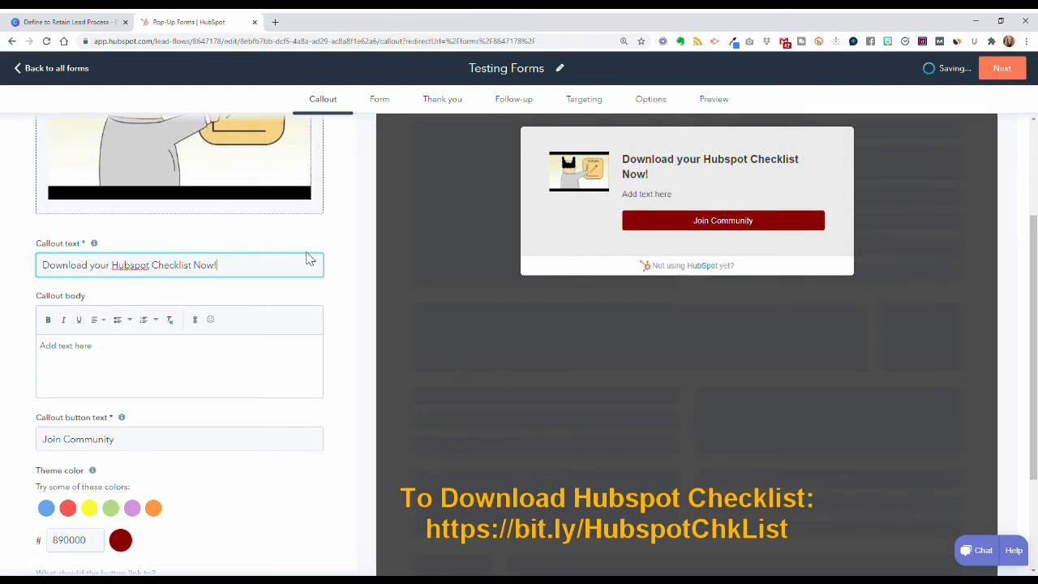
pyautogui.scroll(-3, 239, 356)
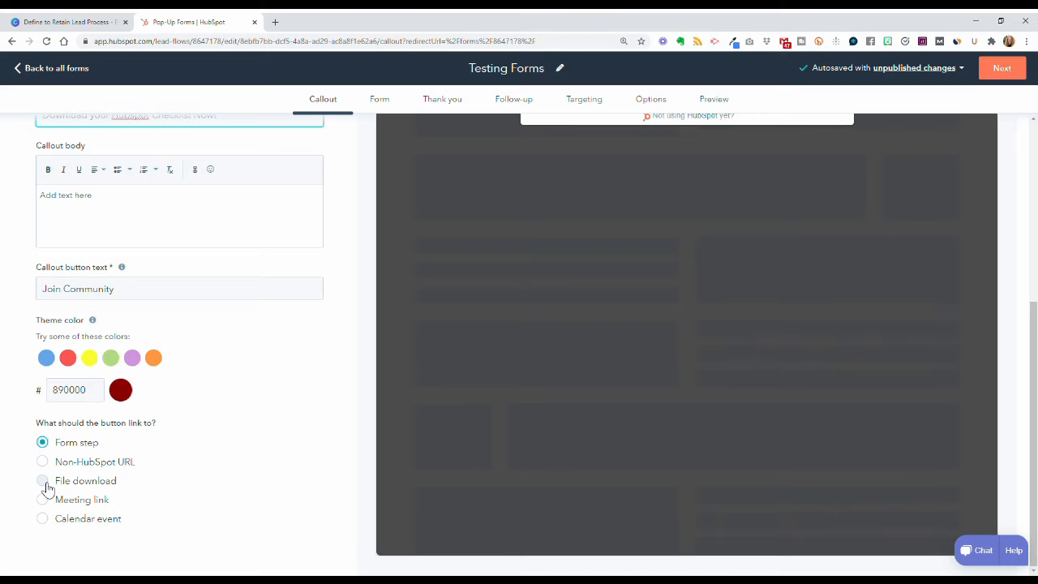
pyautogui.scroll(4, 327, 472)
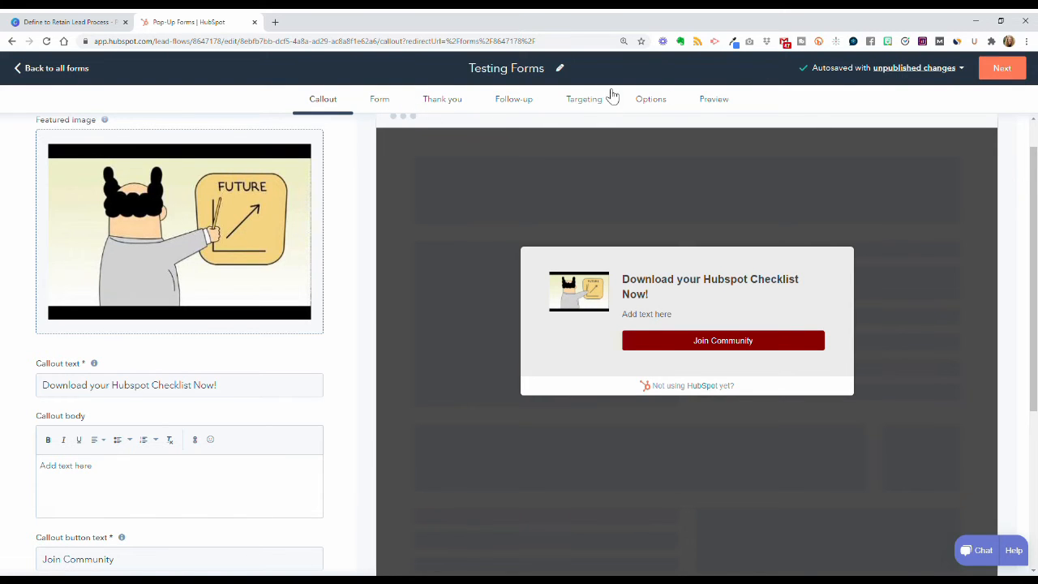
# Step: On the Form step, write the body line 'You can change that here, too.'
pyautogui.click(1002, 69)
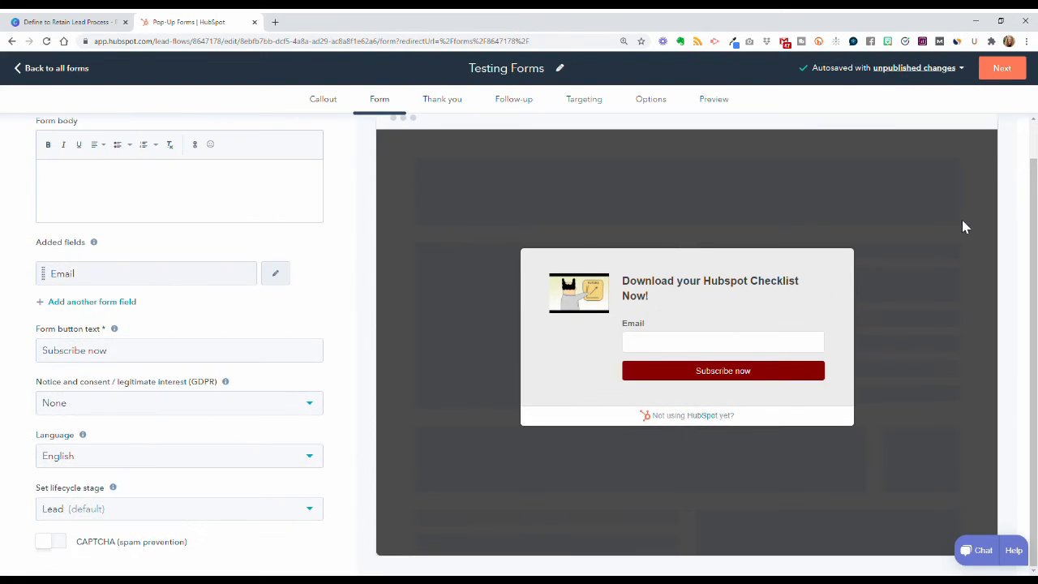
pyautogui.scroll(1, 421, 284)
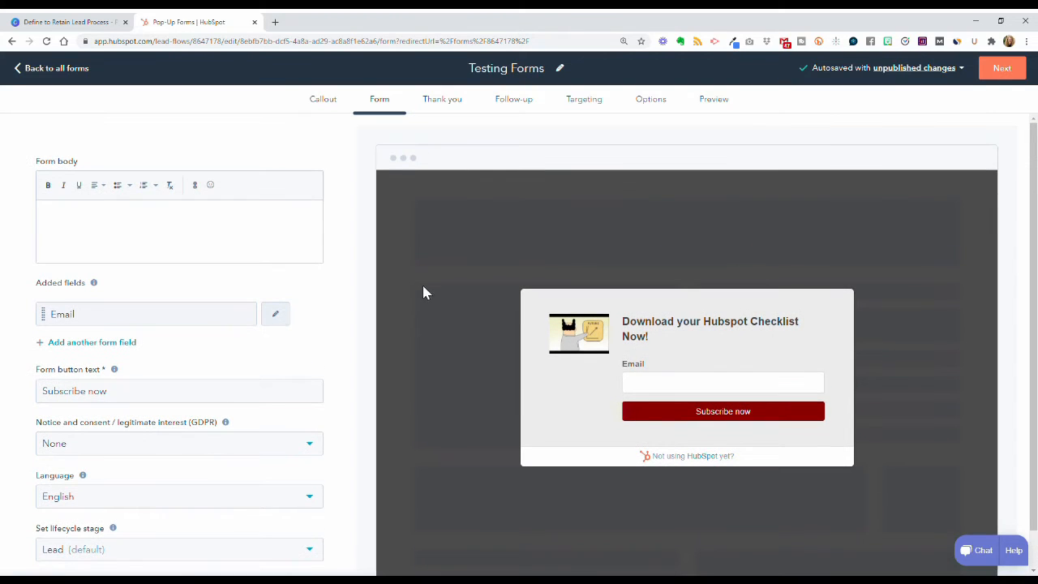
pyautogui.click(138, 224)
pyautogui.write('You can')
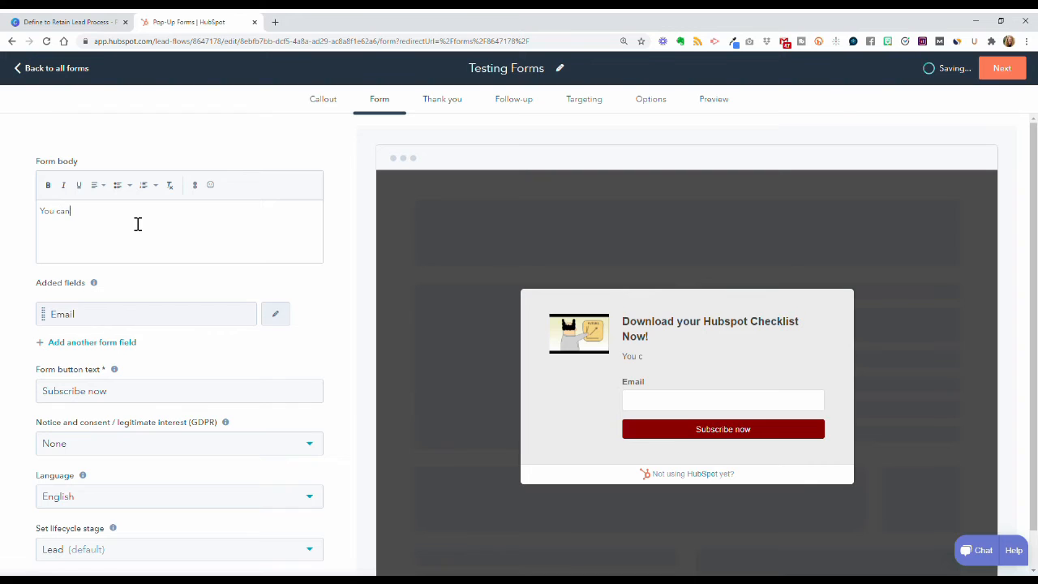
pyautogui.write(' change that here, too.')
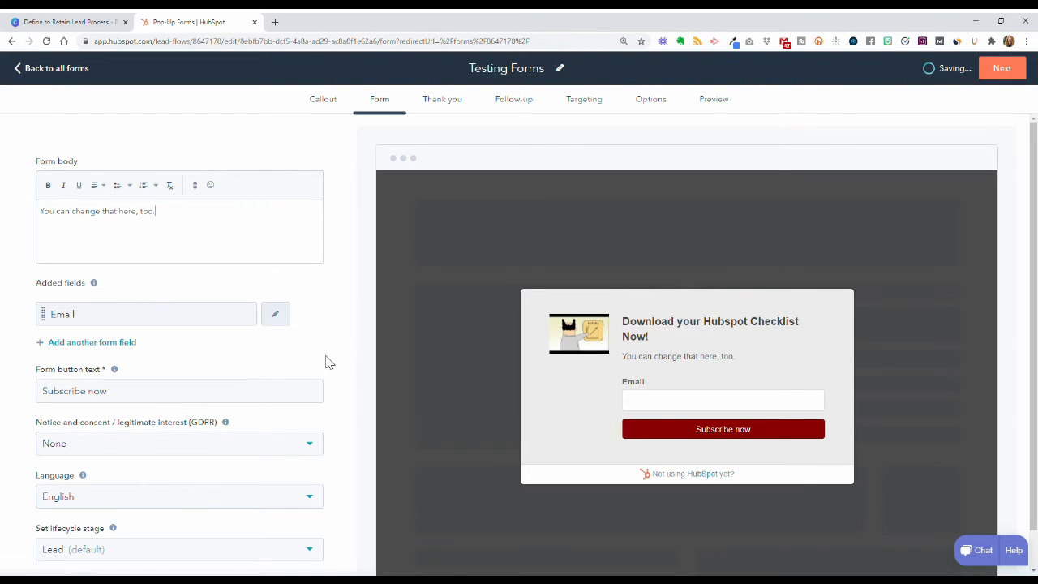
# Step: Add a First Name field and move it above Email
pyautogui.scroll(-1, 232, 320)
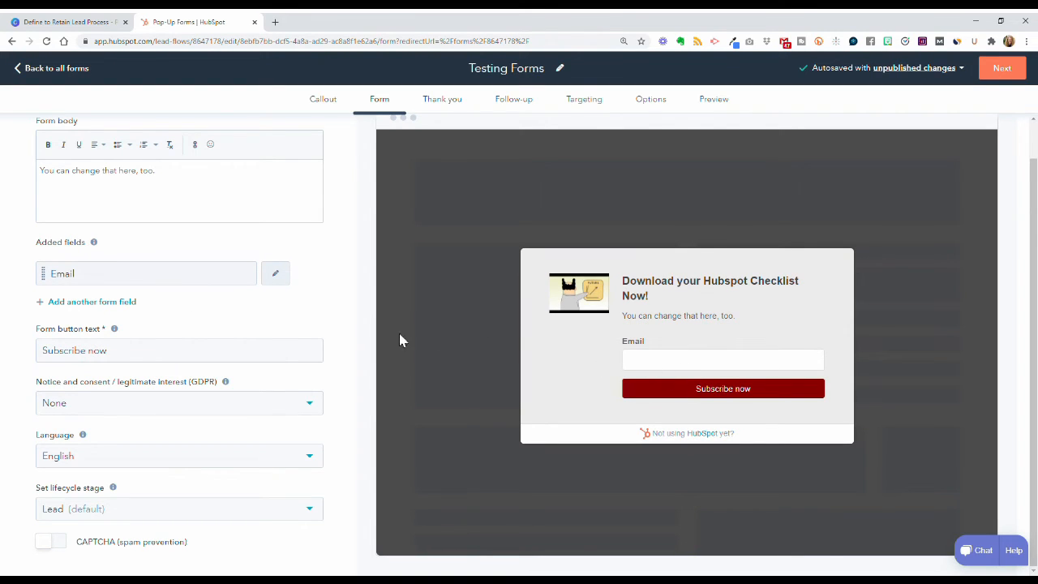
pyautogui.click(113, 306)
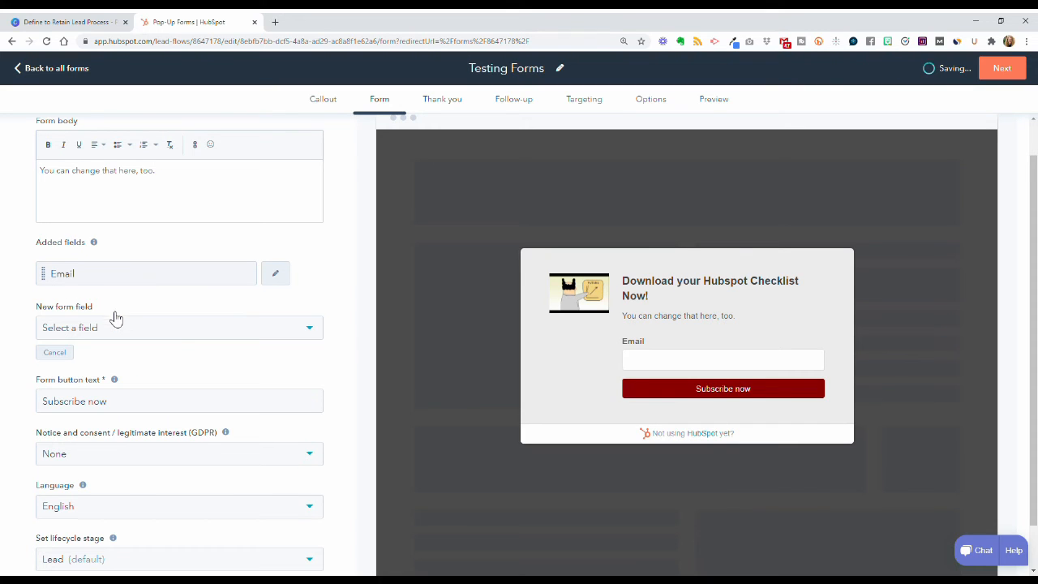
pyautogui.click(176, 329)
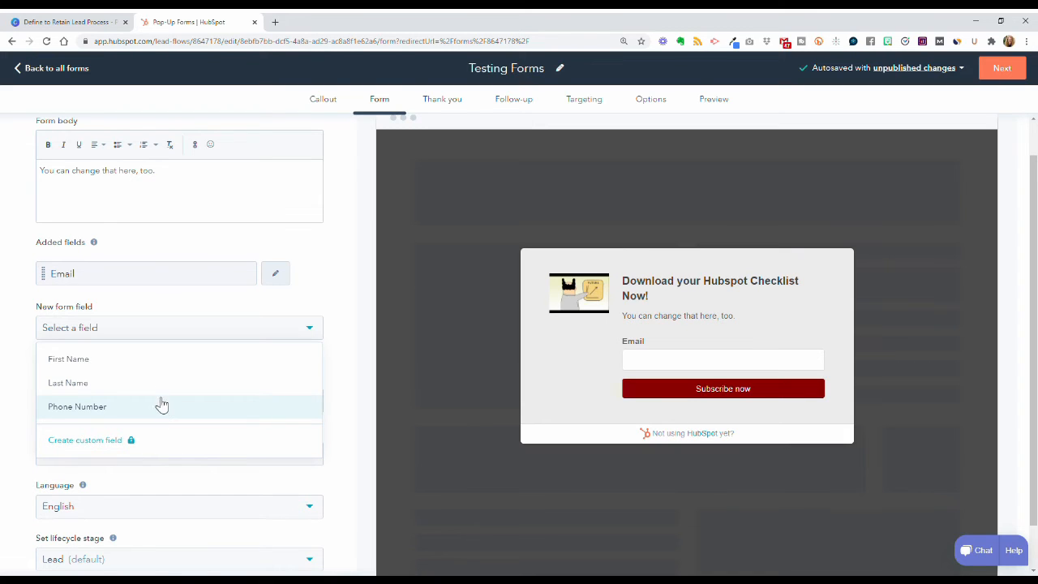
pyautogui.click(157, 367)
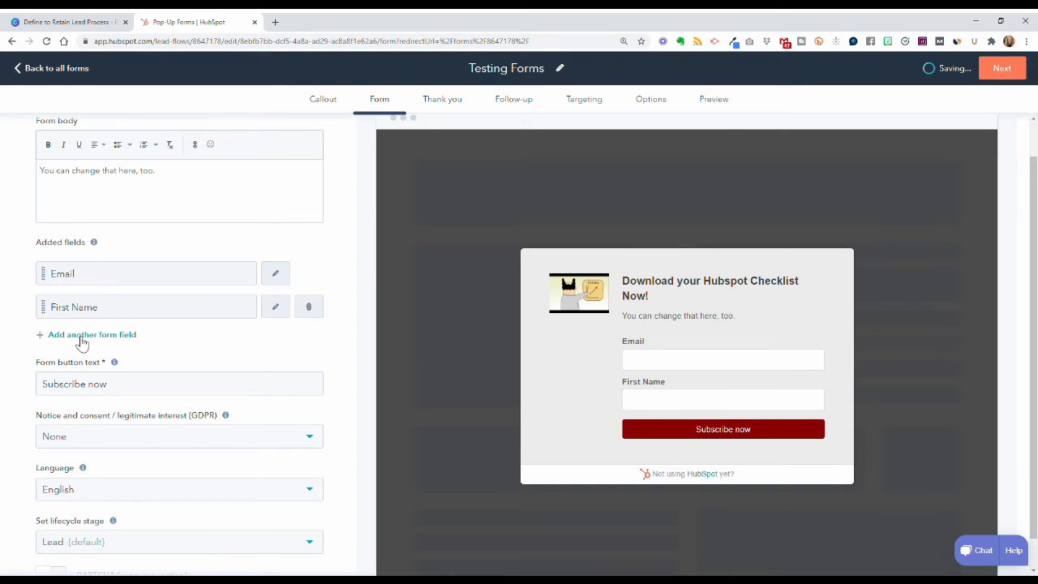
pyautogui.moveTo(47, 314); pyautogui.dragTo(45, 268)
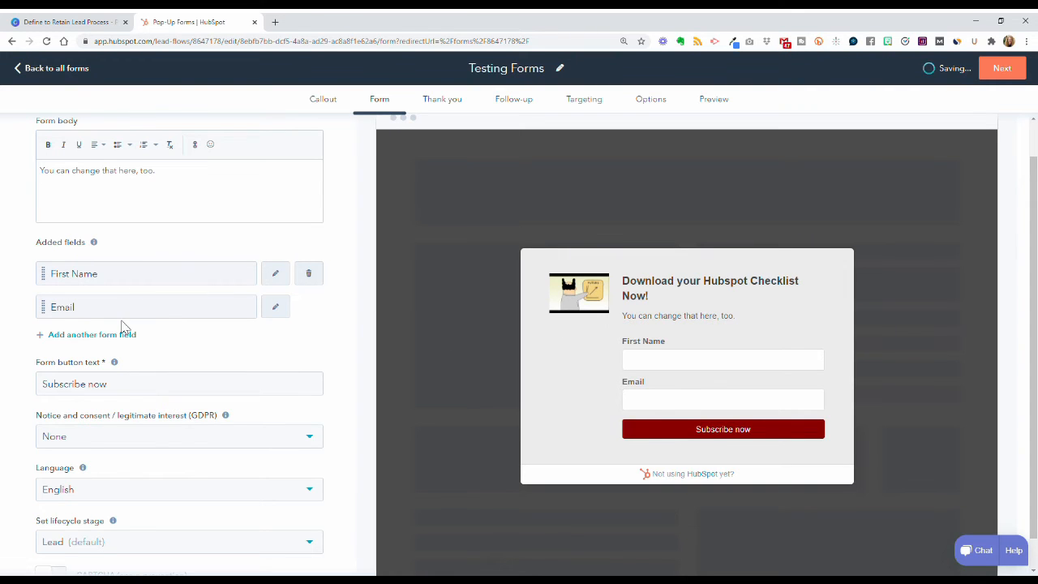
# Step: Keep the lifecycle stage set to Lead
pyautogui.scroll(-1, 267, 392)
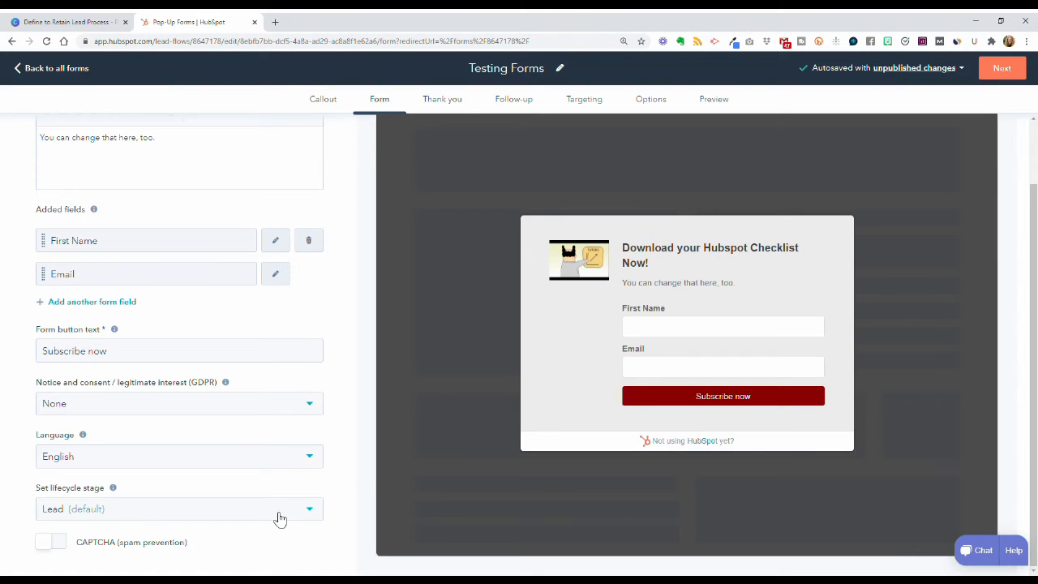
pyautogui.click(309, 517)
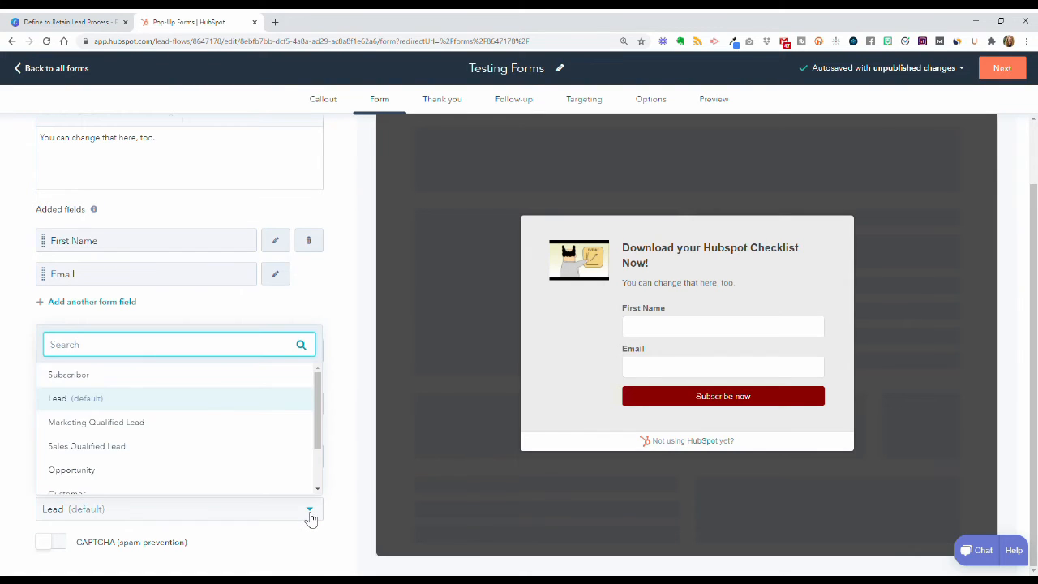
pyautogui.click(172, 408)
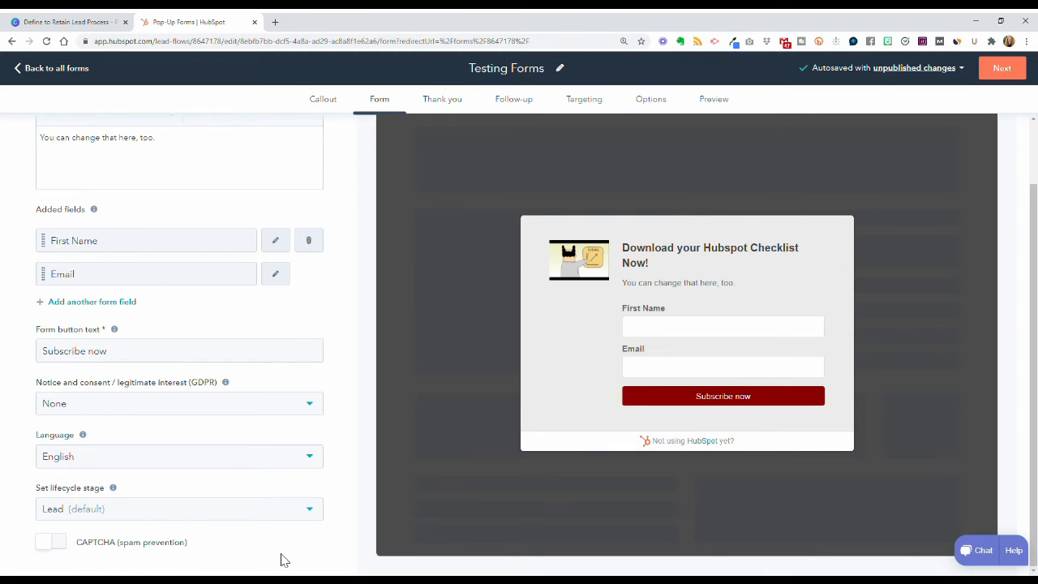
# Step: Write the thank-you lines 'Thank you for downloading the Checklist!', 'You may also be interested in this video', 'ADD YOUTUBE LINK HERE'
pyautogui.click(1006, 69)
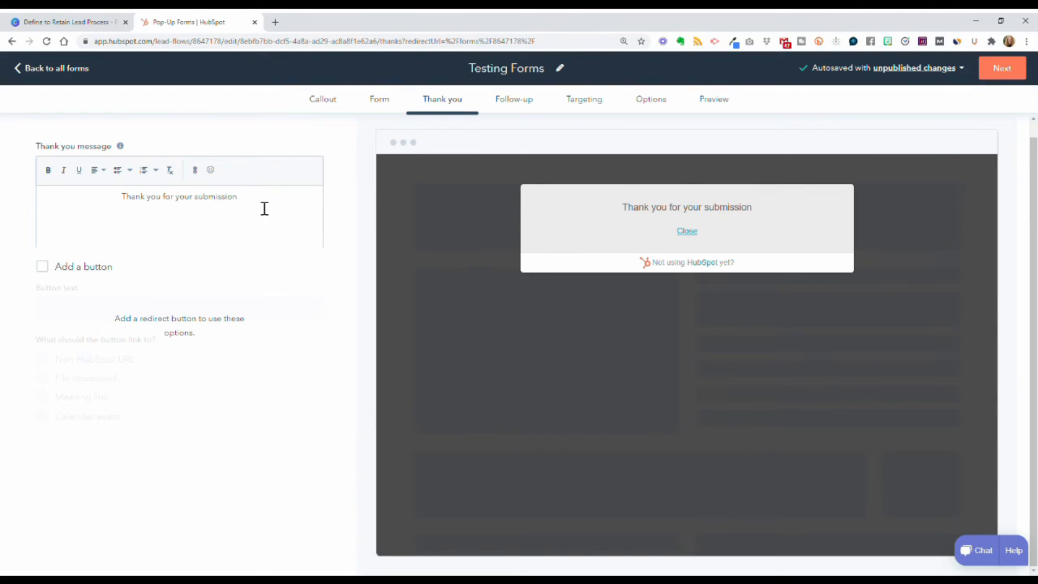
pyautogui.moveTo(264, 208); pyautogui.dragTo(120, 210)
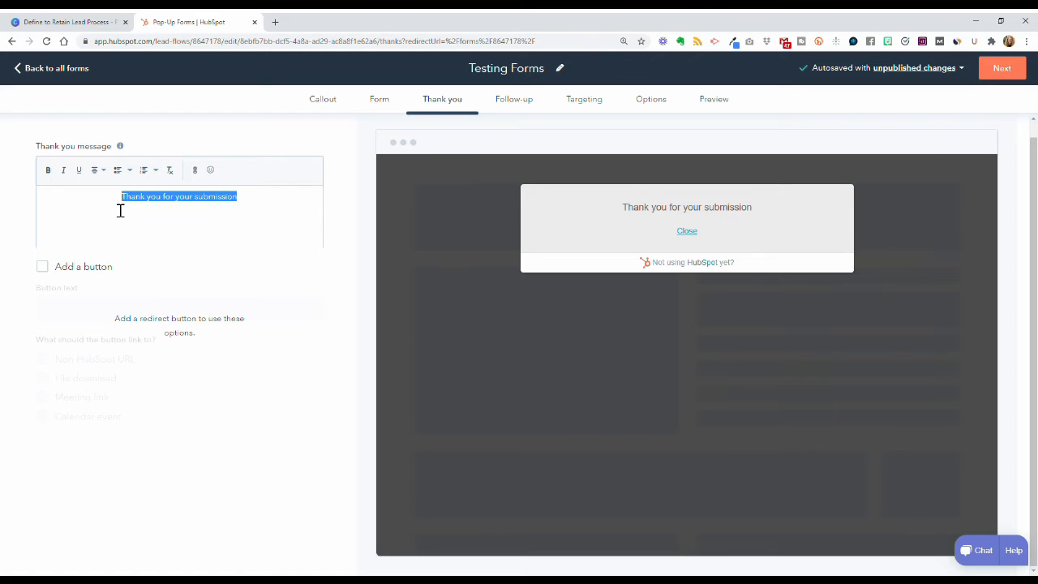
pyautogui.write('Thank yo')
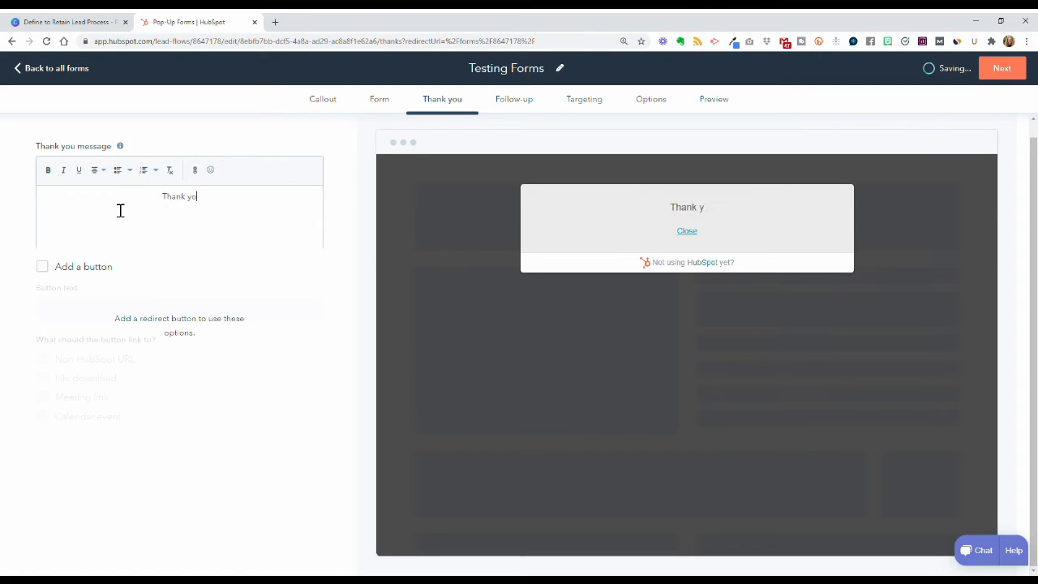
pyautogui.write('u for downloading')
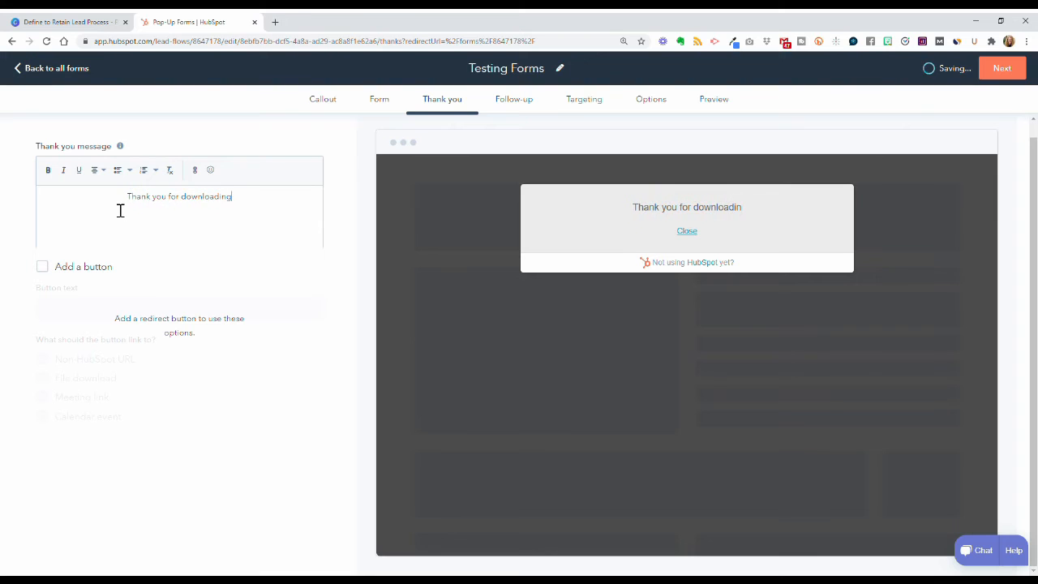
pyautogui.write(' the Checklist!')
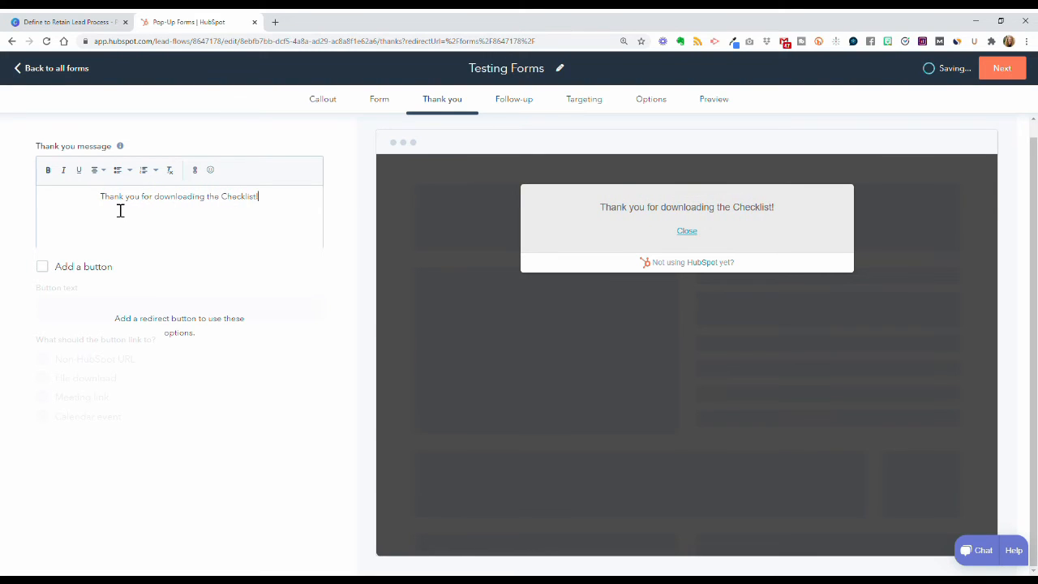
pyautogui.press('Return')
pyautogui.press('Return')
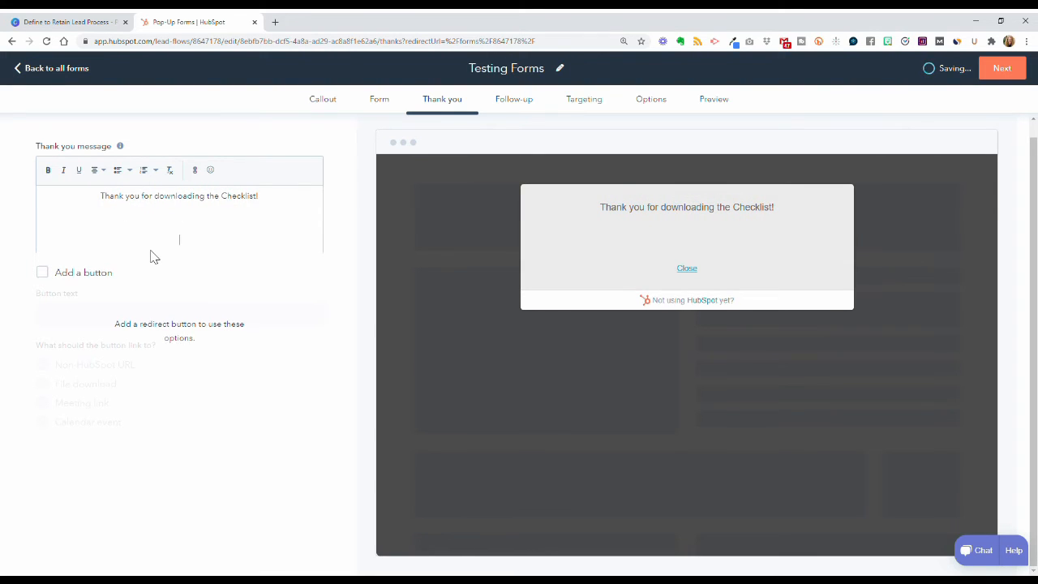
pyautogui.press('BackSpace')
pyautogui.write('You may also')
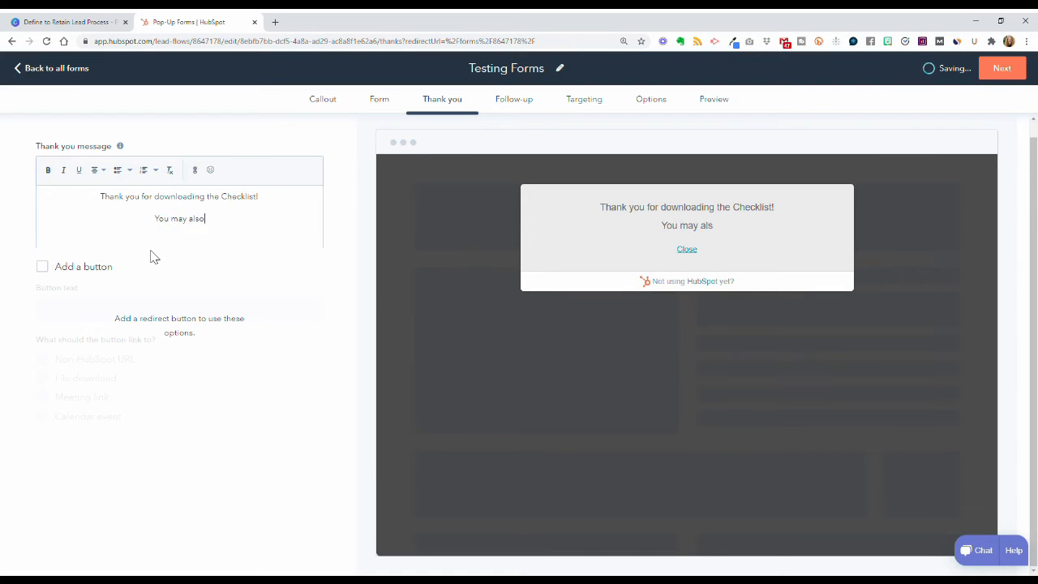
pyautogui.write(' be interested in this video')
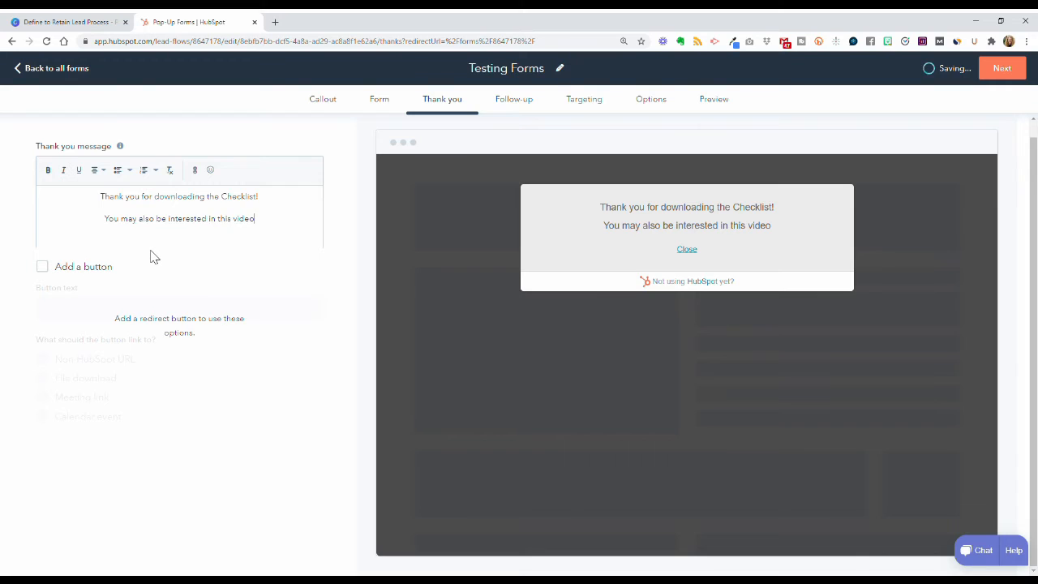
pyautogui.press('Return')
pyautogui.write('ADD YOU')
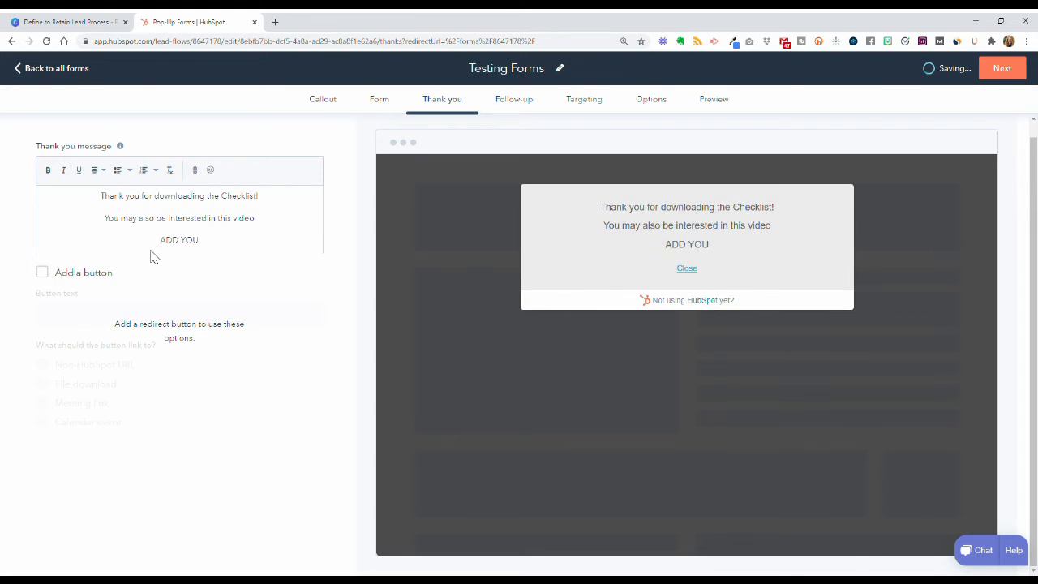
pyautogui.write('TUBE LINK HERE')
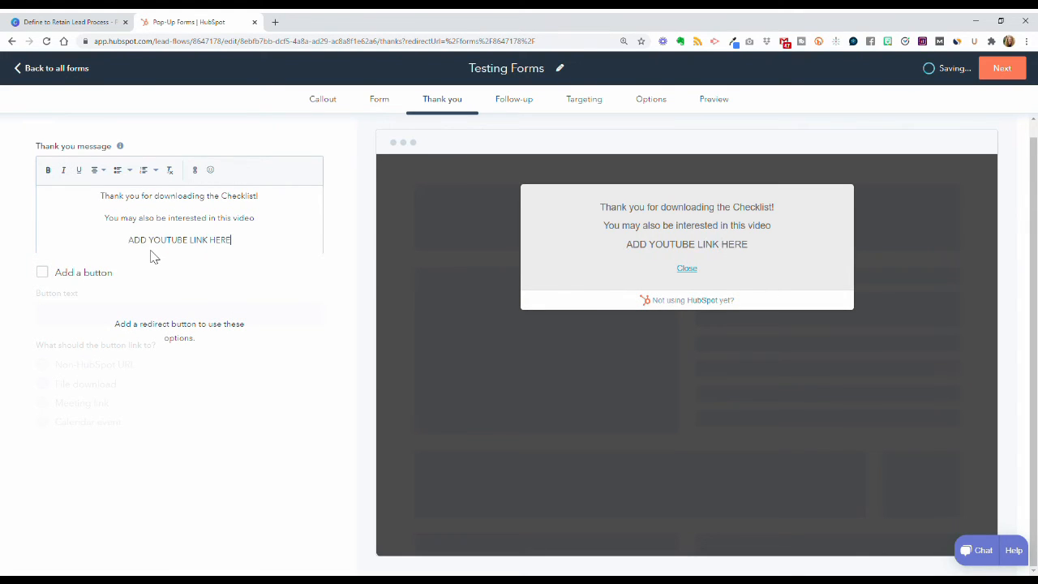
pyautogui.hotkey('shift', 'Home')
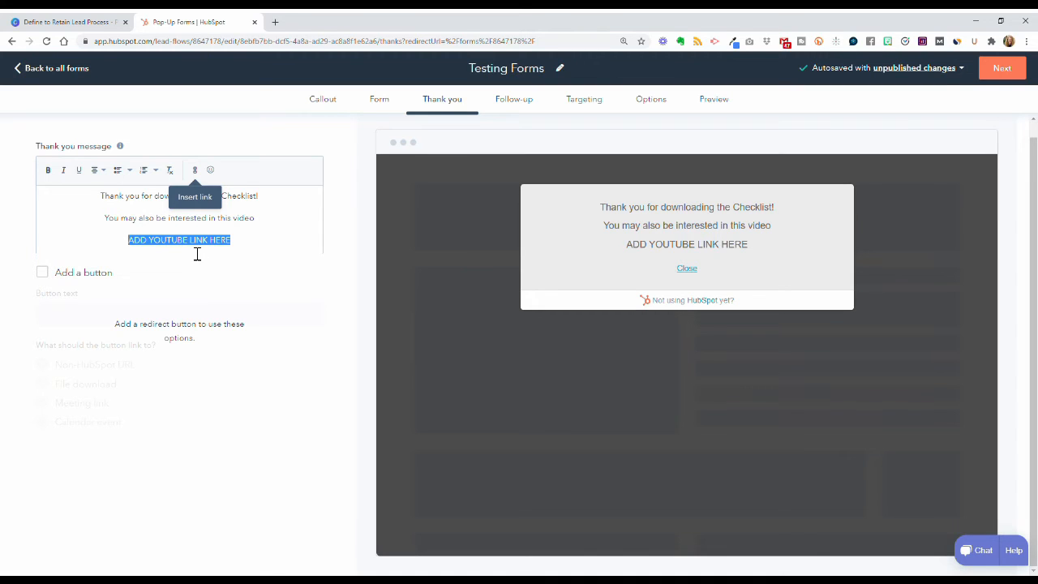
pyautogui.click(256, 243)
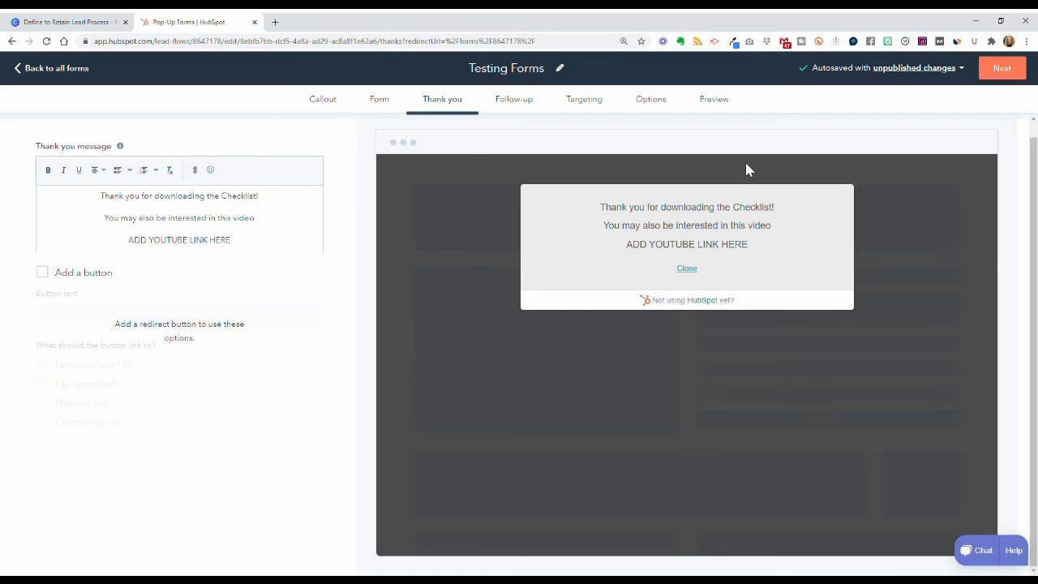
# Step: Start a follow-up email for the Testing Forms pop-up, discard it, and advance to Targeting
pyautogui.click(1004, 69)
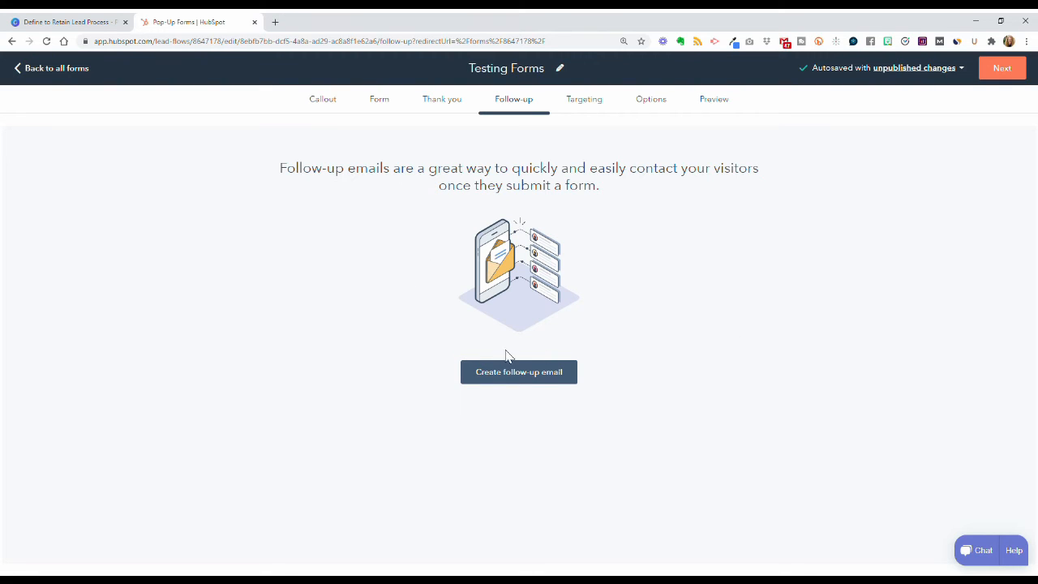
pyautogui.click(511, 377)
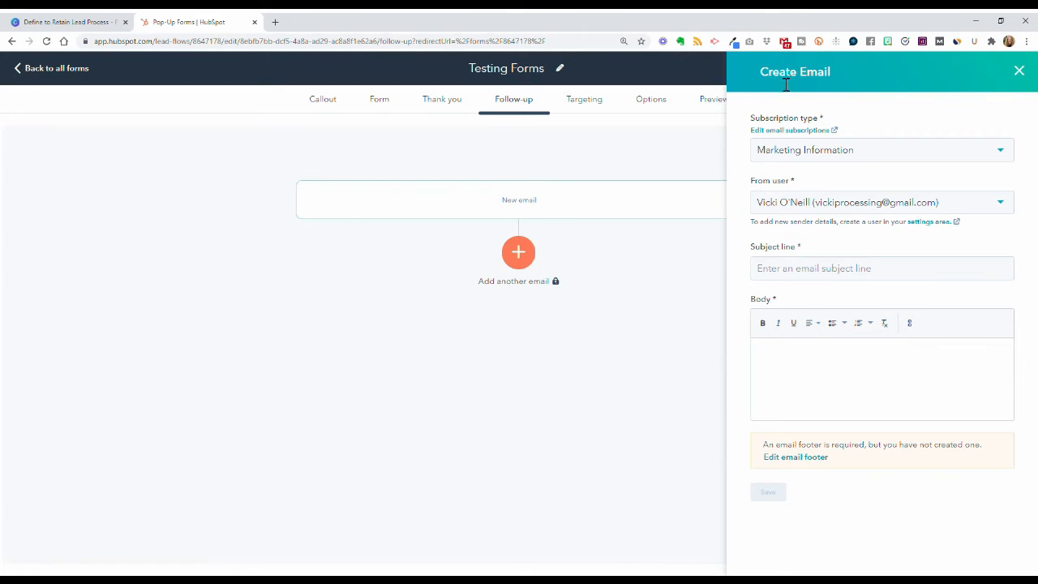
pyautogui.click(871, 157)
pyautogui.click(872, 160)
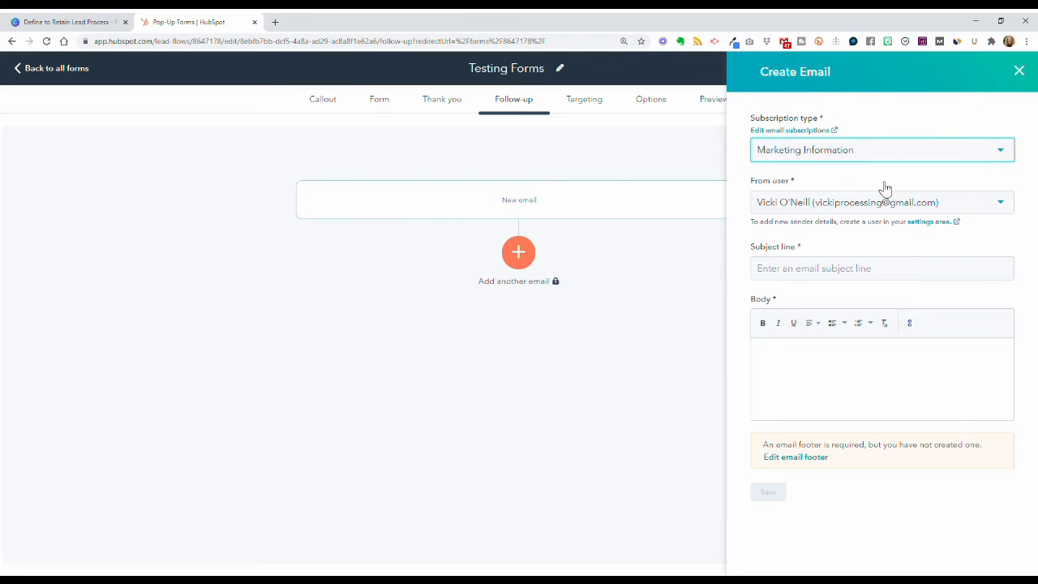
pyautogui.click(1020, 72)
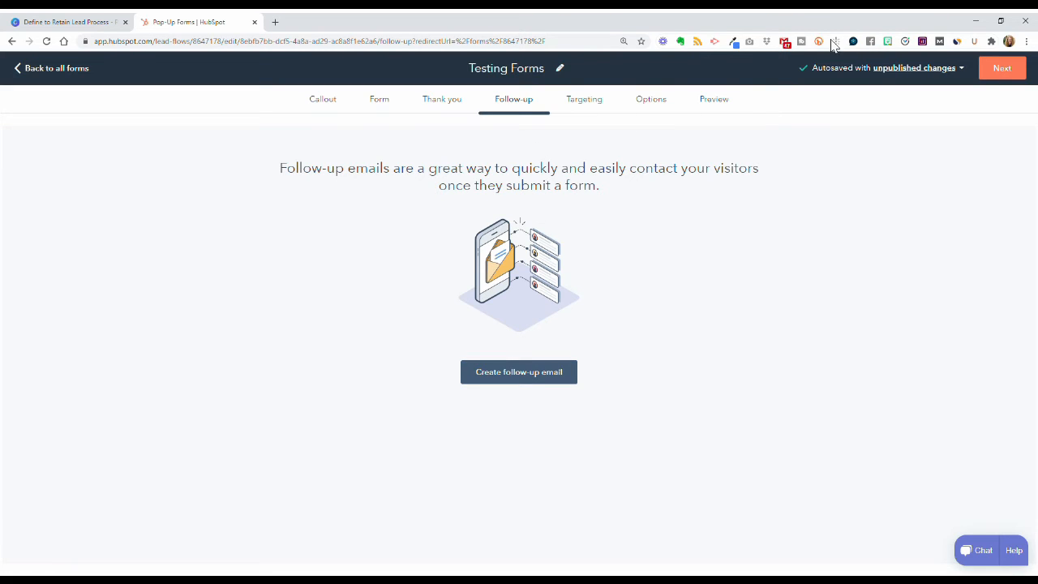
pyautogui.click(997, 72)
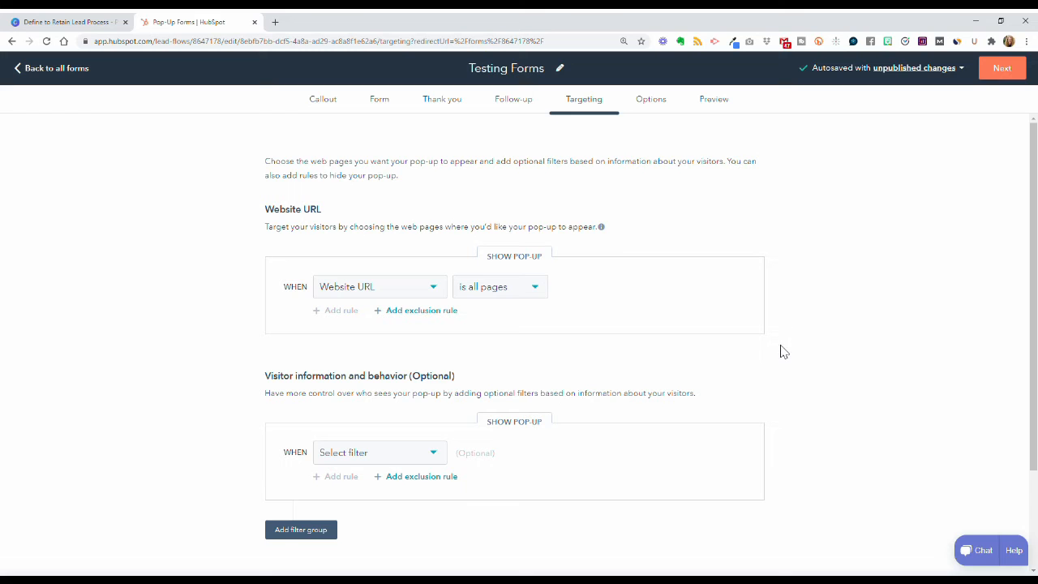
# Step: Try the 50% scroll and elapsed-time triggers, leaving only On exit intent checked, then go to Options
pyautogui.scroll(-1, 784, 351)
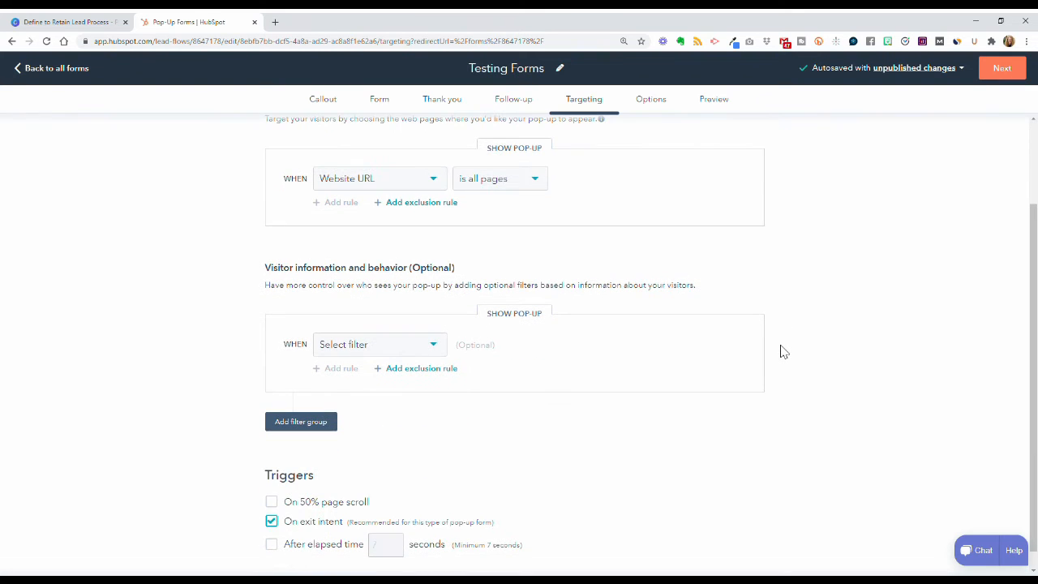
pyautogui.scroll(-1, 784, 351)
pyautogui.scroll(2, 640, 313)
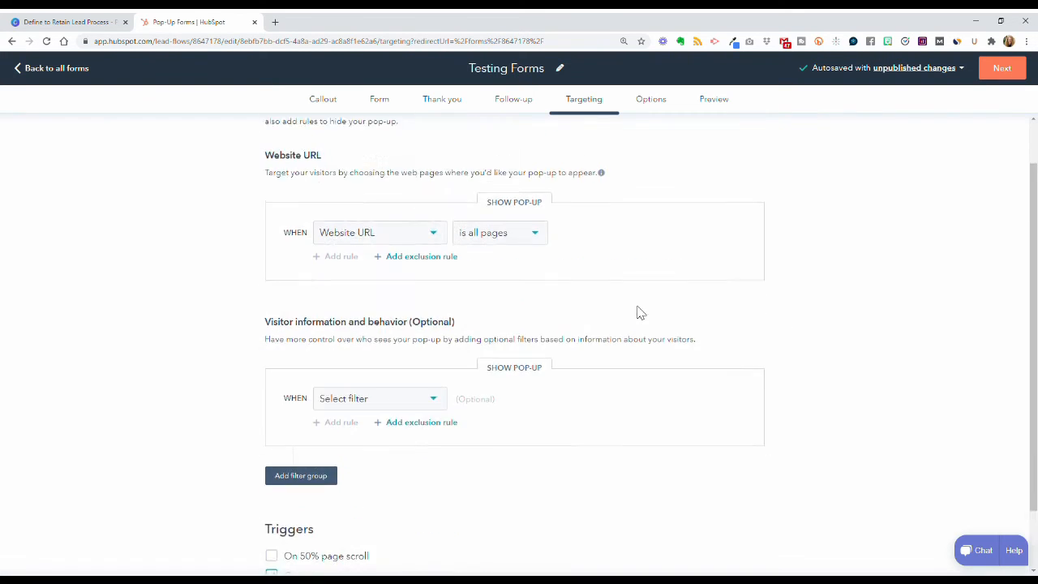
pyautogui.scroll(-1, 641, 313)
pyautogui.scroll(-1, 640, 313)
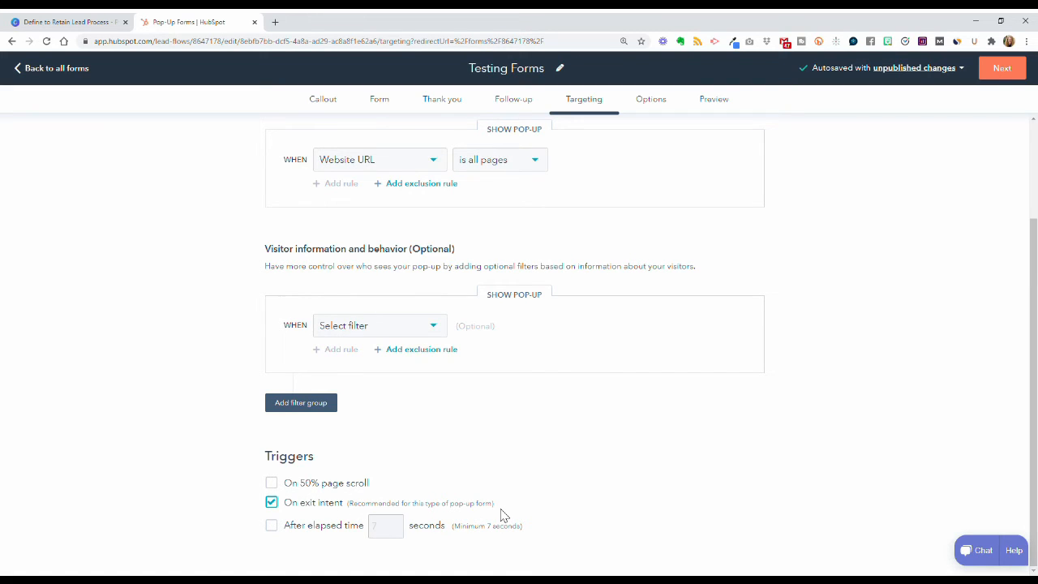
pyautogui.click(281, 504)
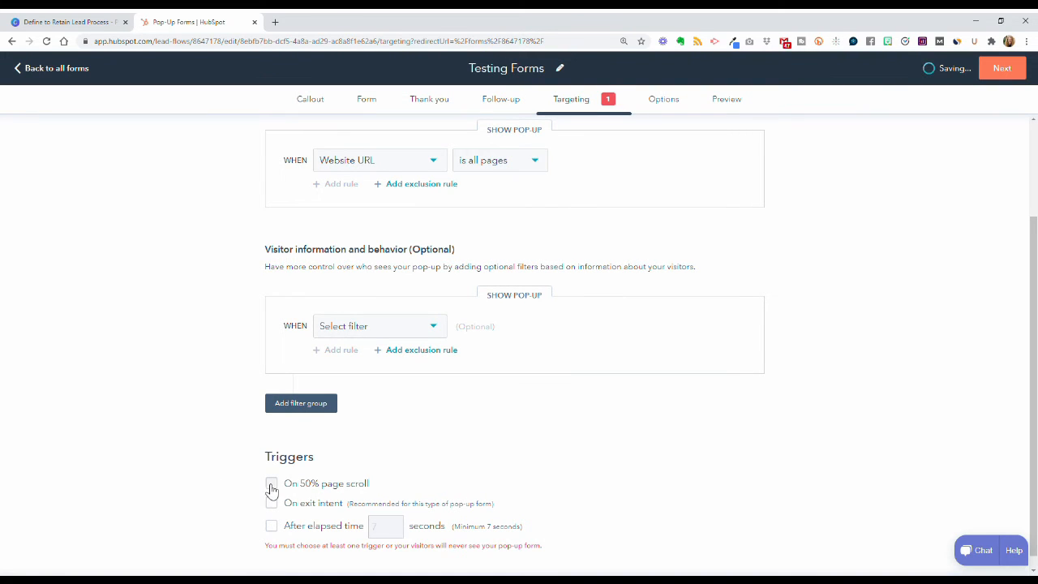
pyautogui.click(277, 486)
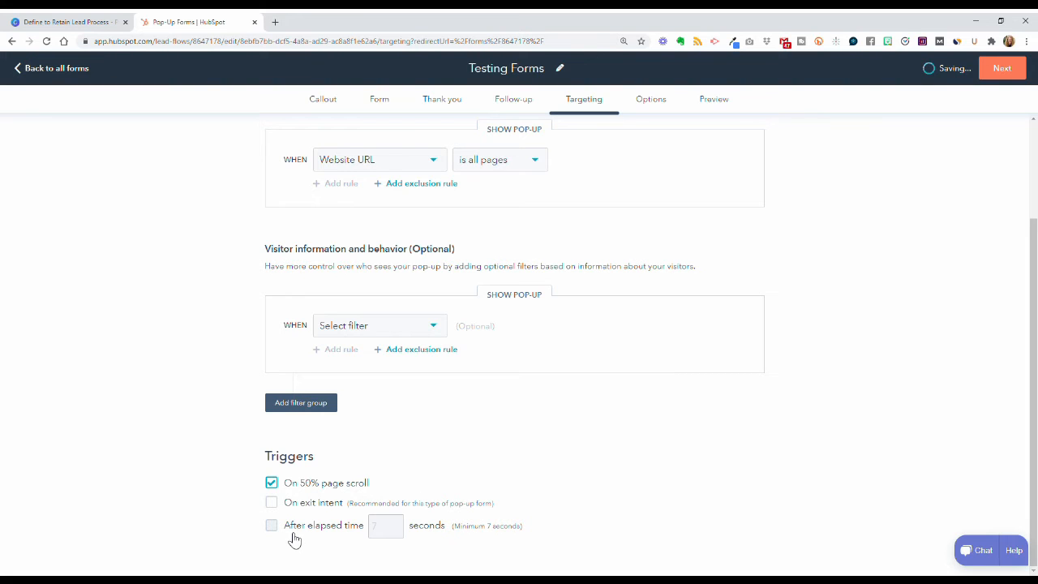
pyautogui.click(279, 486)
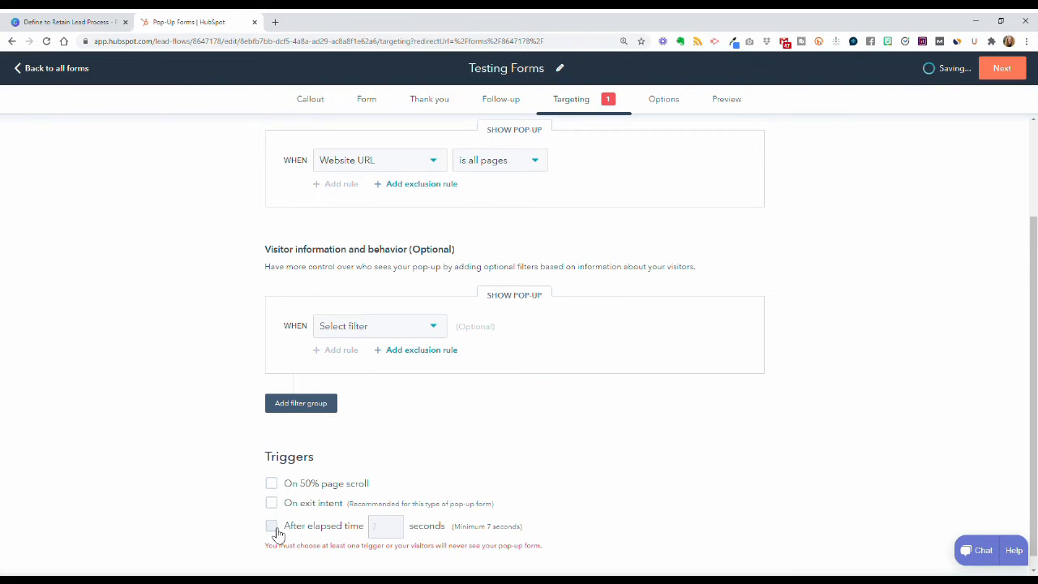
pyautogui.click(273, 527)
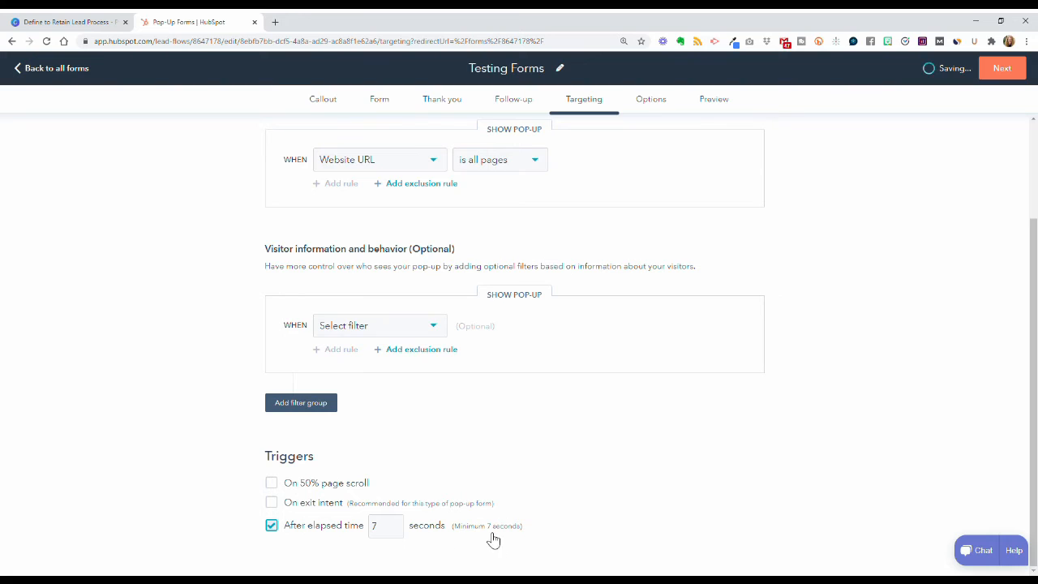
pyautogui.click(274, 504)
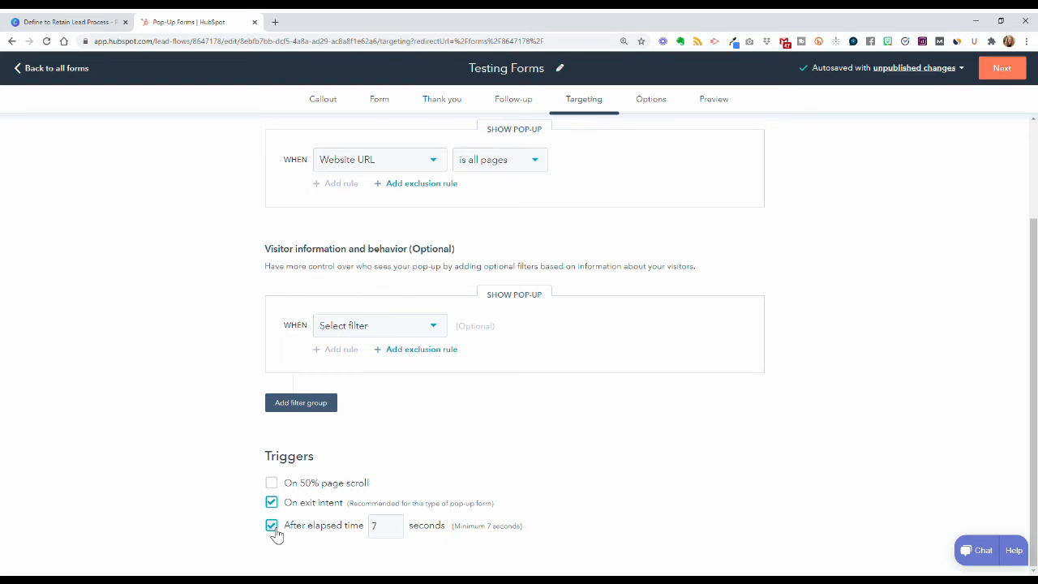
pyautogui.click(273, 527)
pyautogui.click(1004, 66)
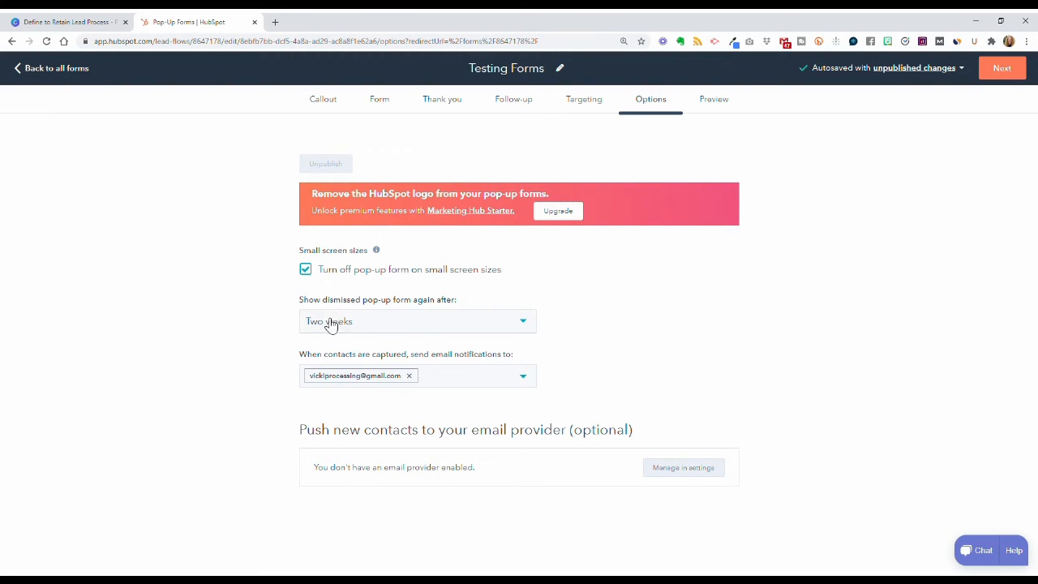
# Step: Keep dismissed pop-ups reappearing after Two weeks and advance to the pop-up Preview
pyautogui.click(439, 324)
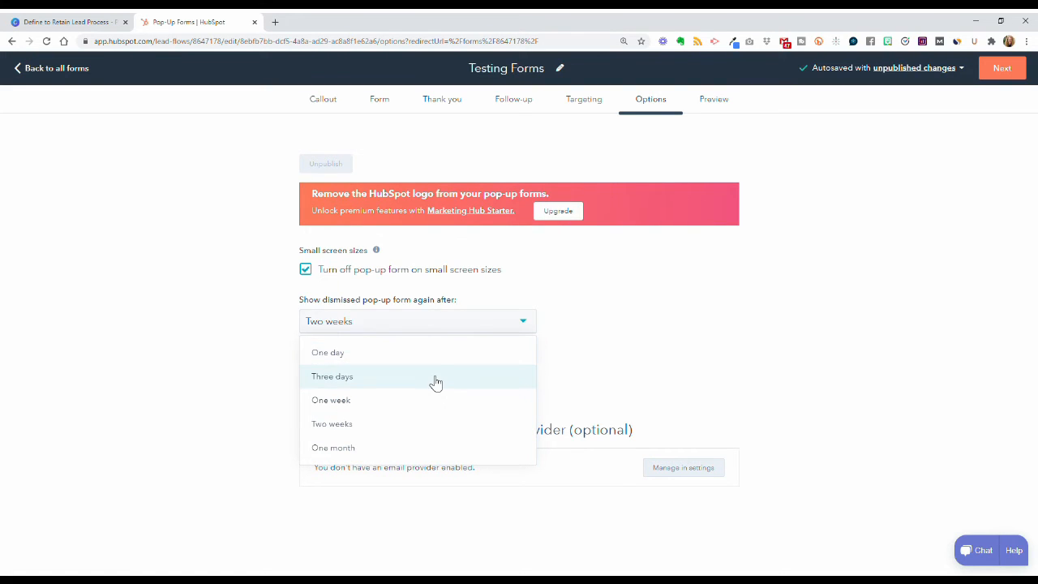
pyautogui.click(627, 355)
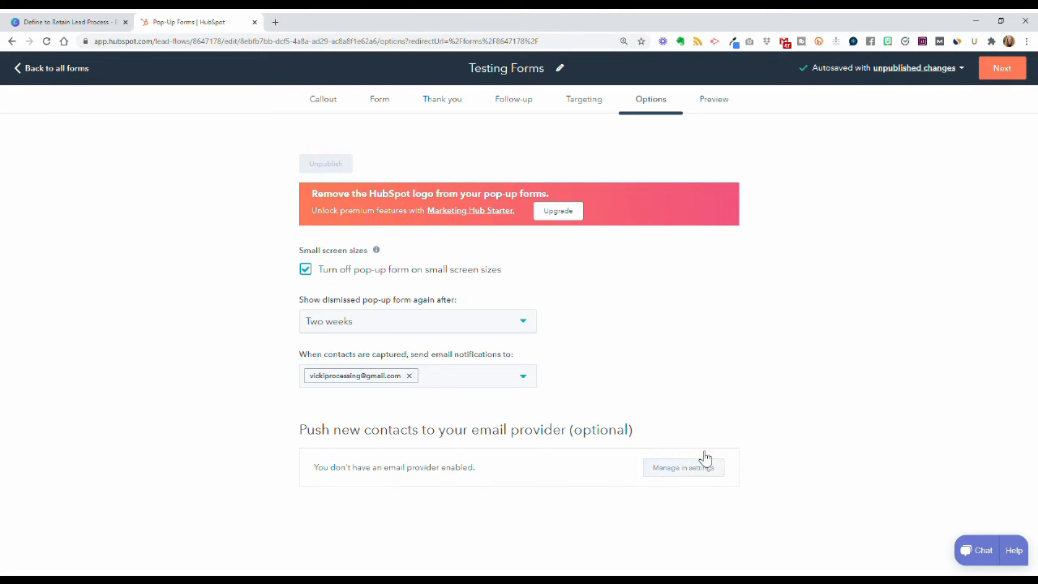
pyautogui.click(998, 74)
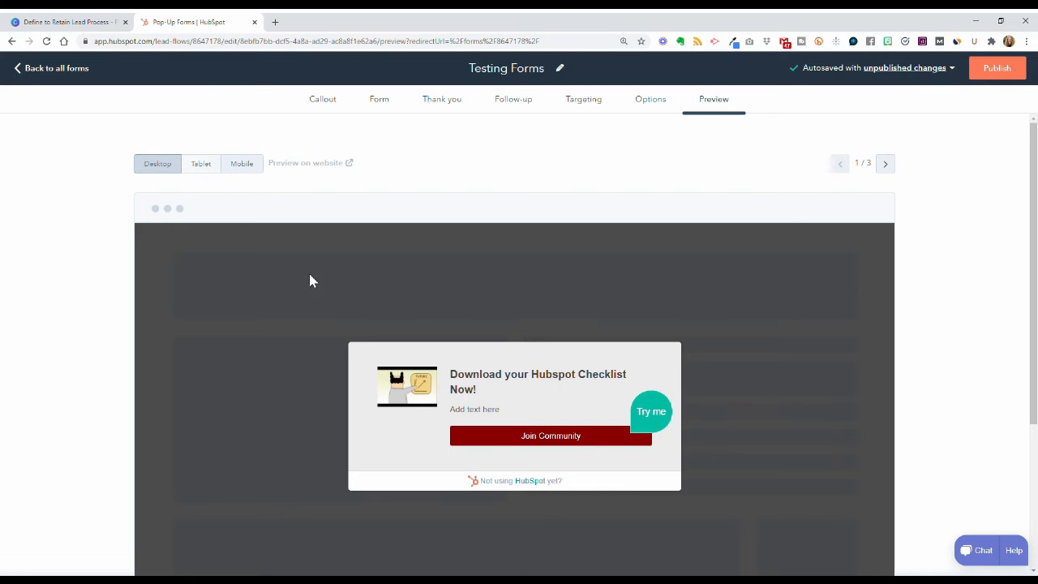
# Step: Preview the Testing Forms pop-up on tablet and mobile screen sizes
pyautogui.click(215, 172)
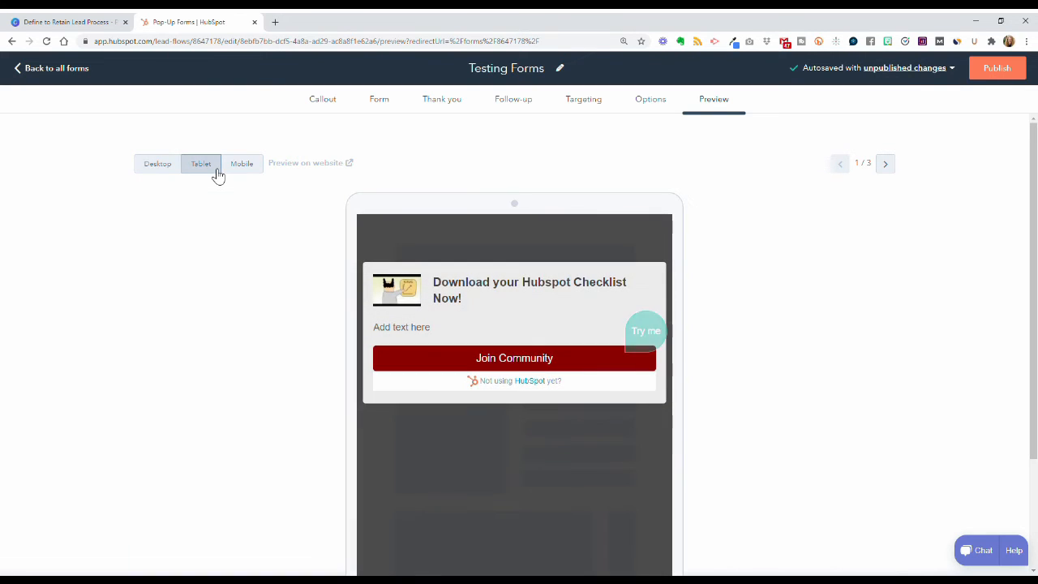
pyautogui.click(244, 172)
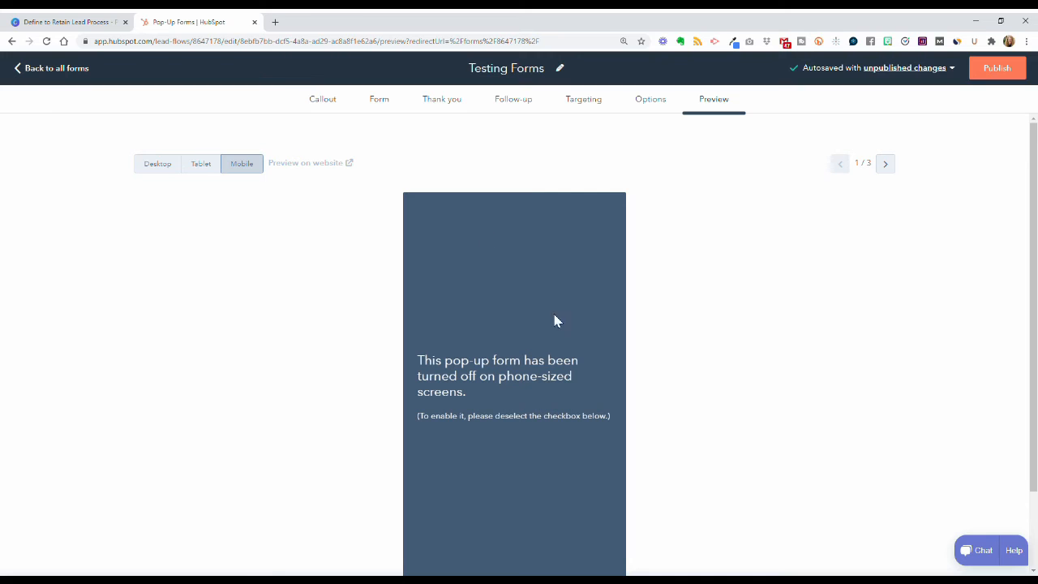
pyautogui.click(202, 168)
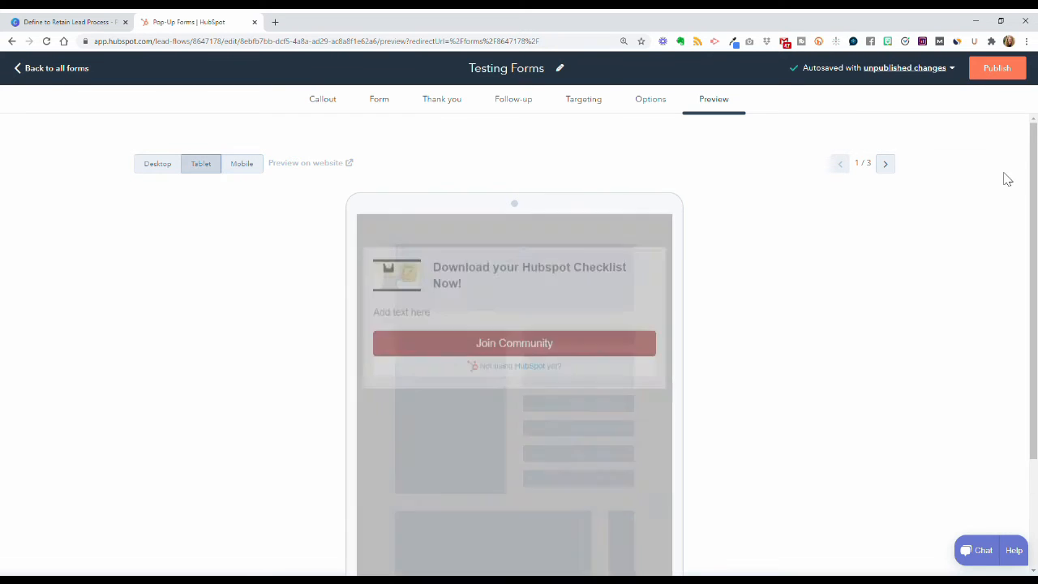
pyautogui.scroll(-1, 883, 380)
pyautogui.scroll(-2, 882, 378)
pyautogui.scroll(2, 881, 378)
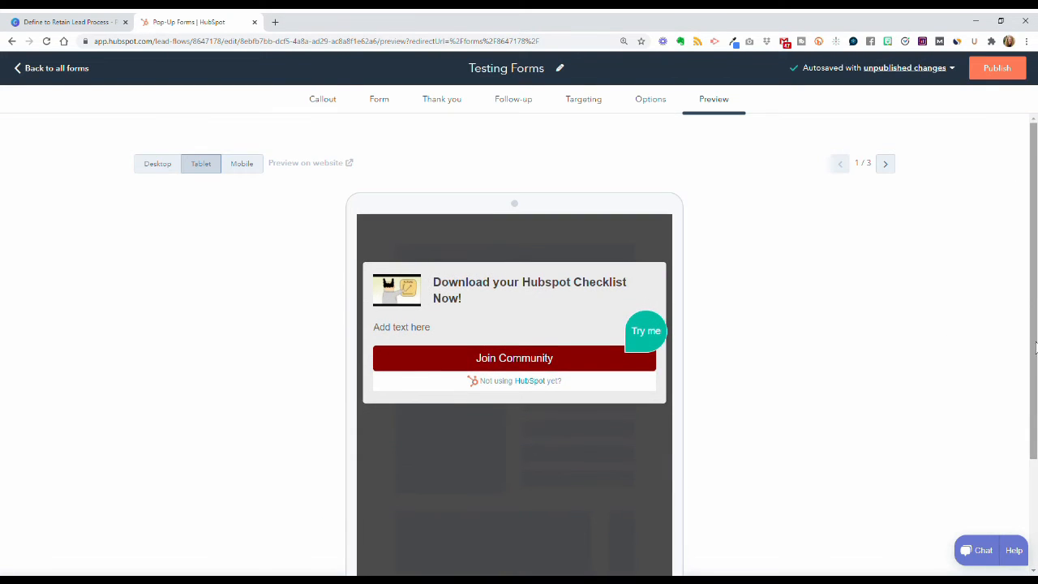
# Step: Cancel publishing to keep the pop-up a draft and return to all forms
pyautogui.click(1003, 71)
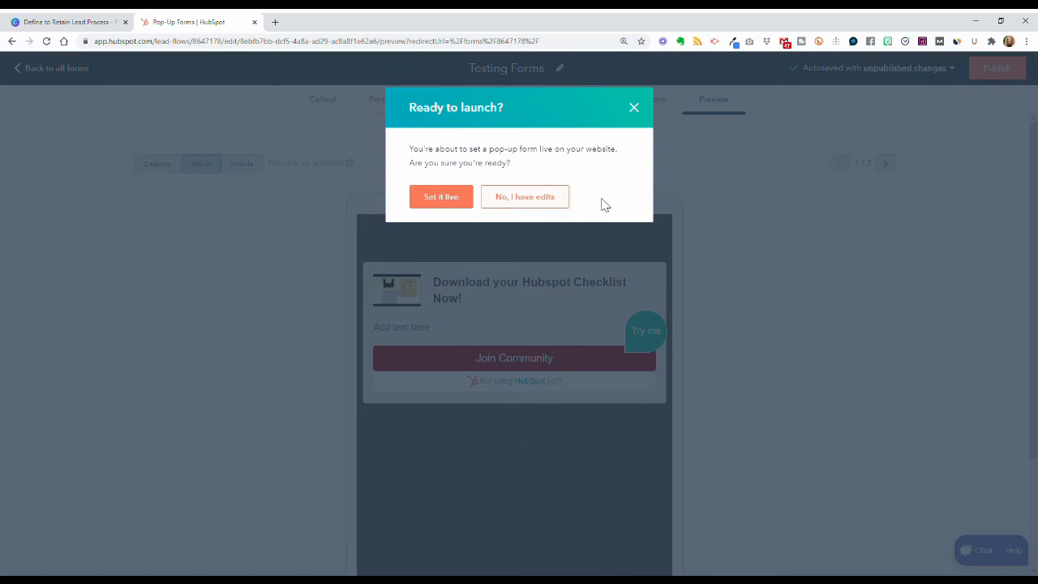
pyautogui.click(637, 109)
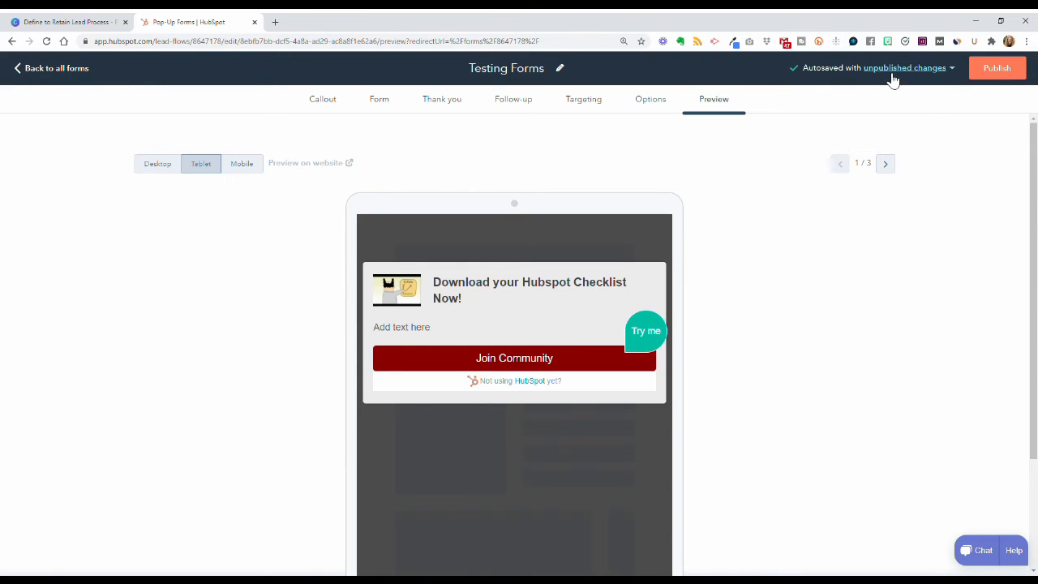
pyautogui.click(50, 70)
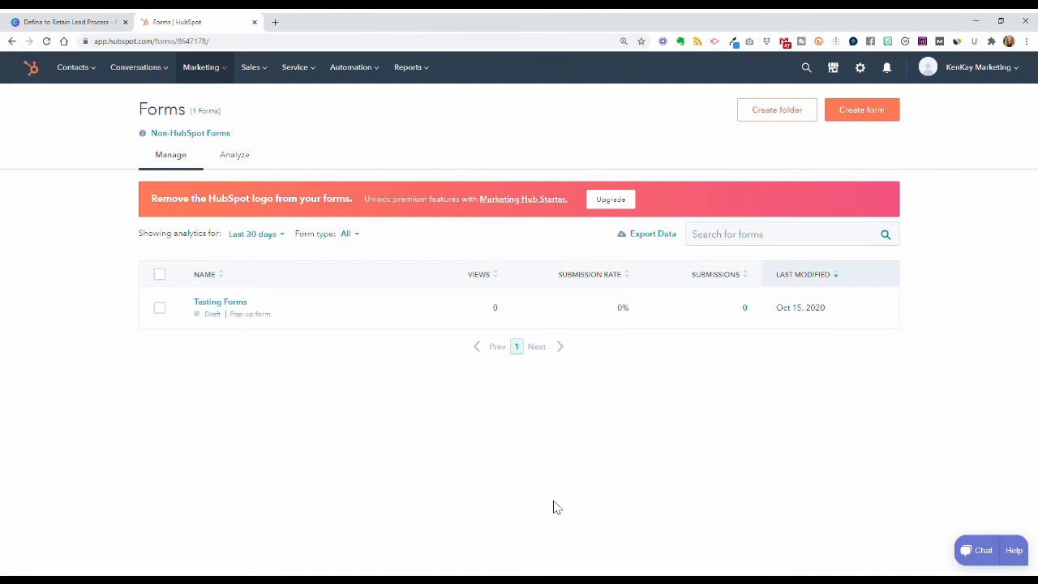
# Step: Check the Testing Forms draft row in the Forms list, then switch to the Canva slides
pyautogui.moveTo(489, 324)
pyautogui.click(76, 27)
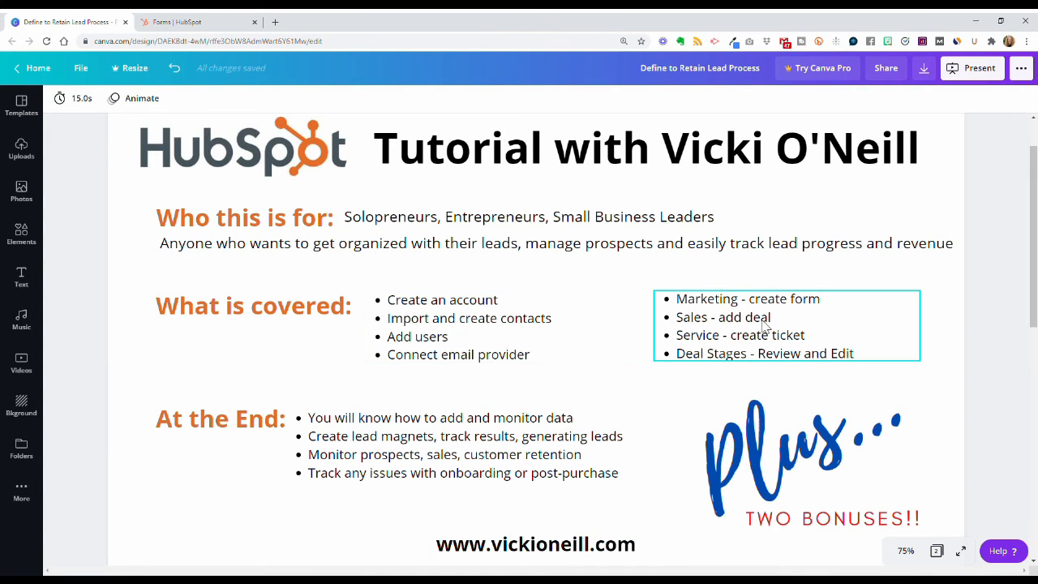
# Step: After reviewing the What is covered slide, return to the HubSpot Forms list
pyautogui.click(192, 24)
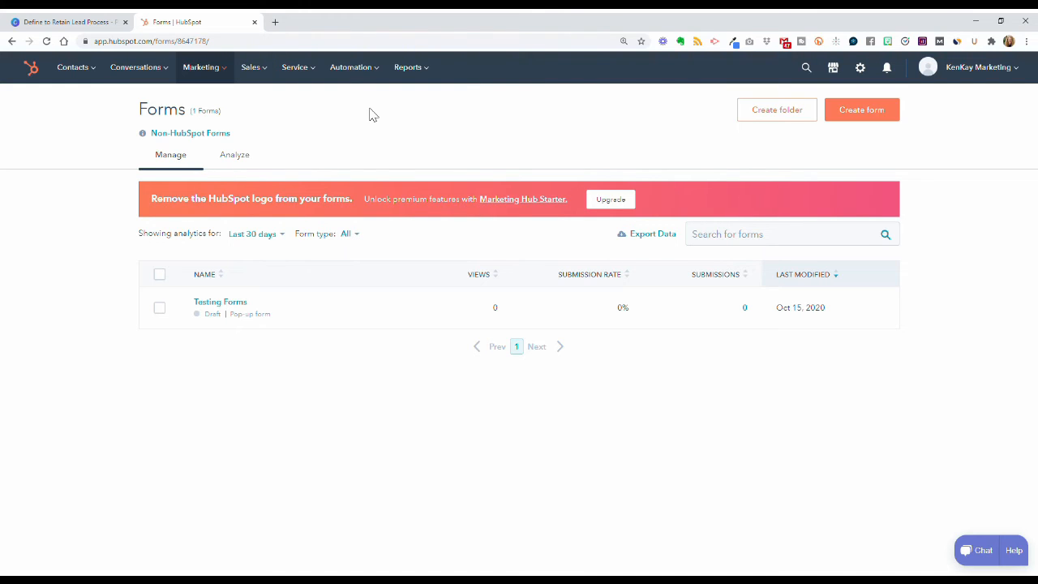
# Step: Open the Deals list and start a new deal with an amount of 3000
pyautogui.moveTo(267, 73)
pyautogui.click(271, 101)
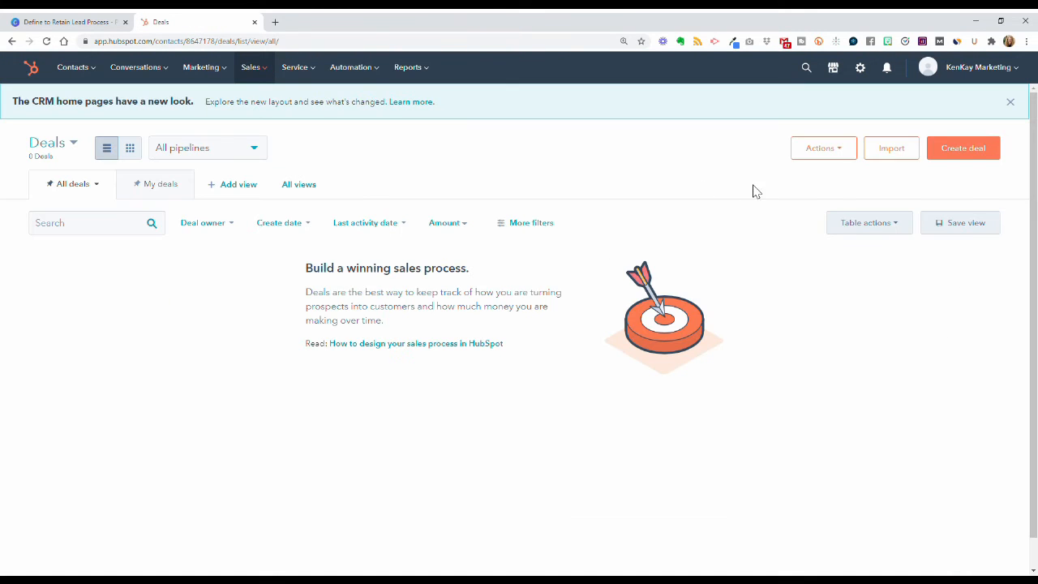
pyautogui.click(964, 150)
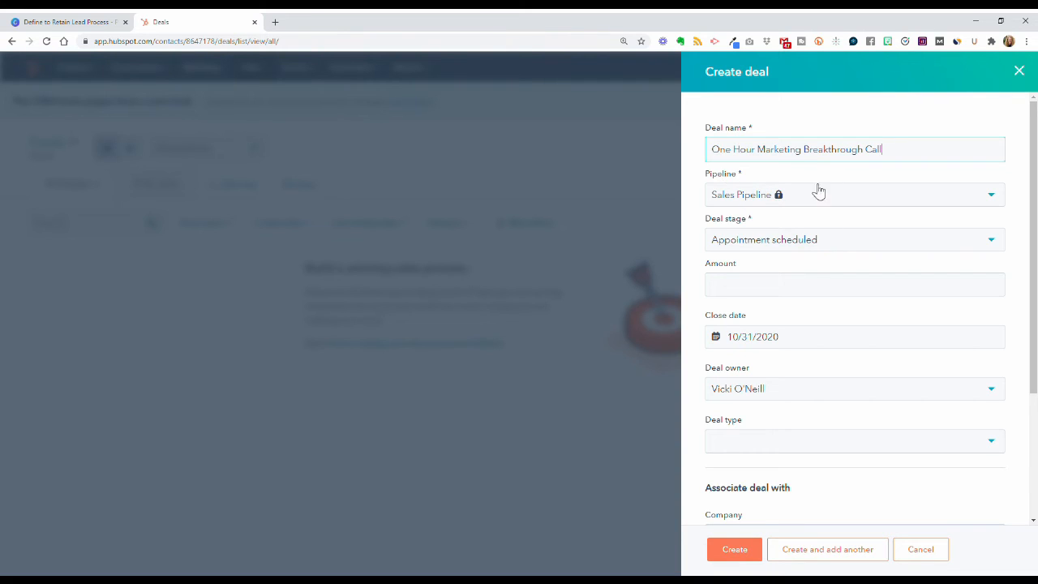
pyautogui.click(850, 292)
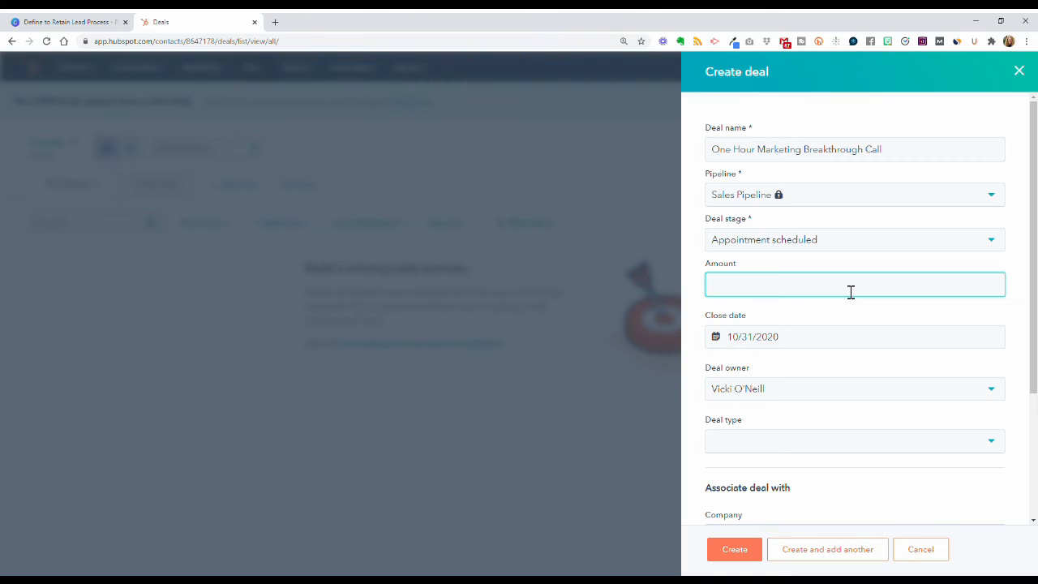
pyautogui.write('3000')
pyautogui.click(896, 308)
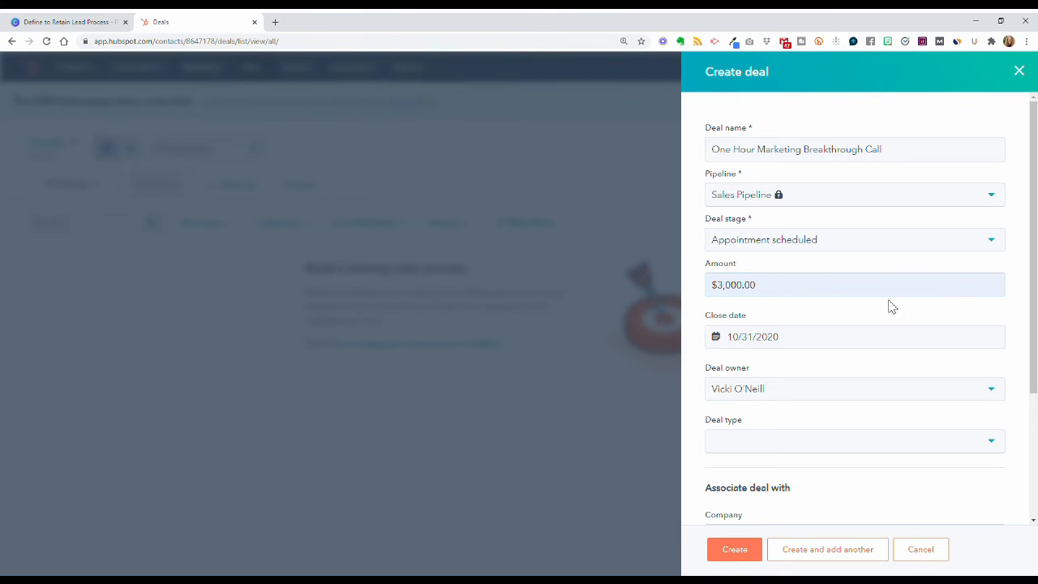
# Step: Set the deal's close date to 12/31/2020, keeping the current deal owner
pyautogui.click(840, 346)
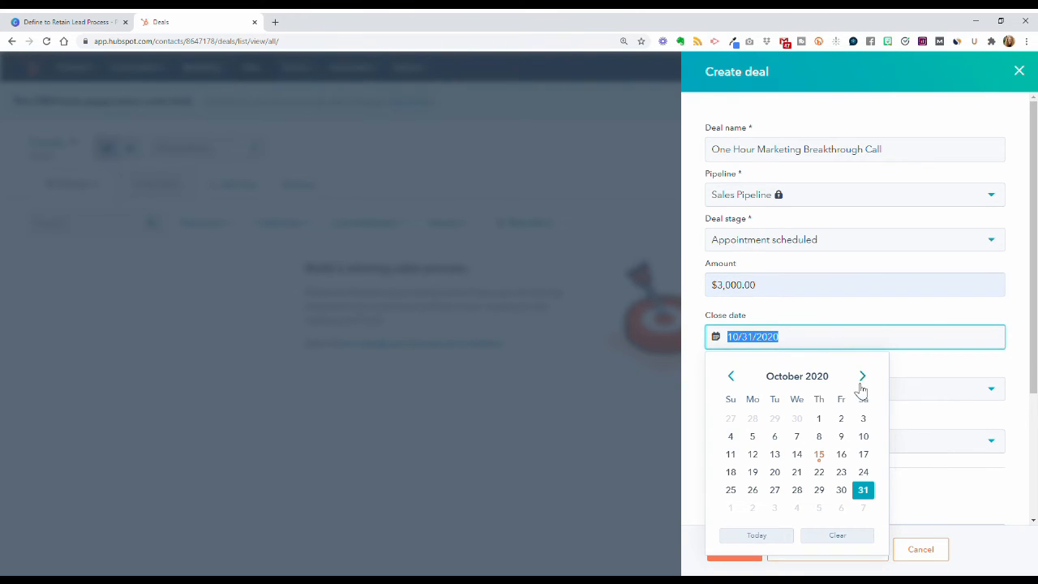
pyautogui.click(863, 378)
pyautogui.click(862, 378)
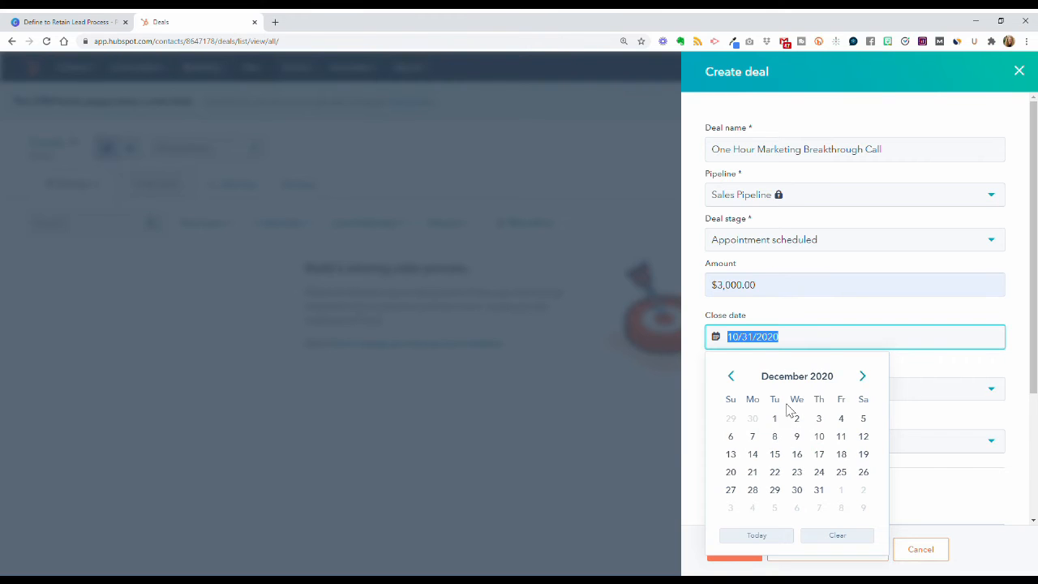
pyautogui.click(821, 492)
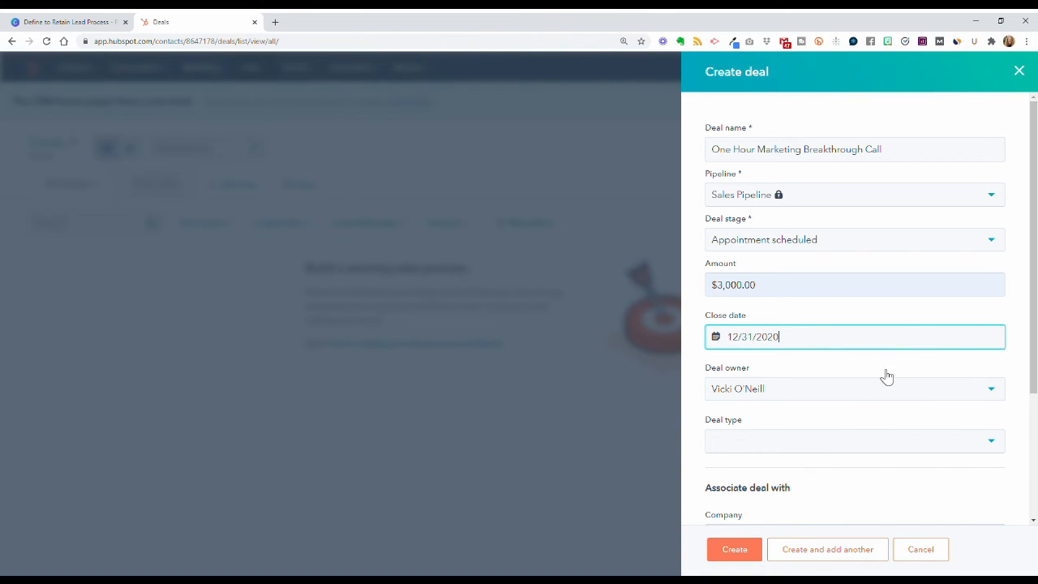
pyautogui.click(803, 397)
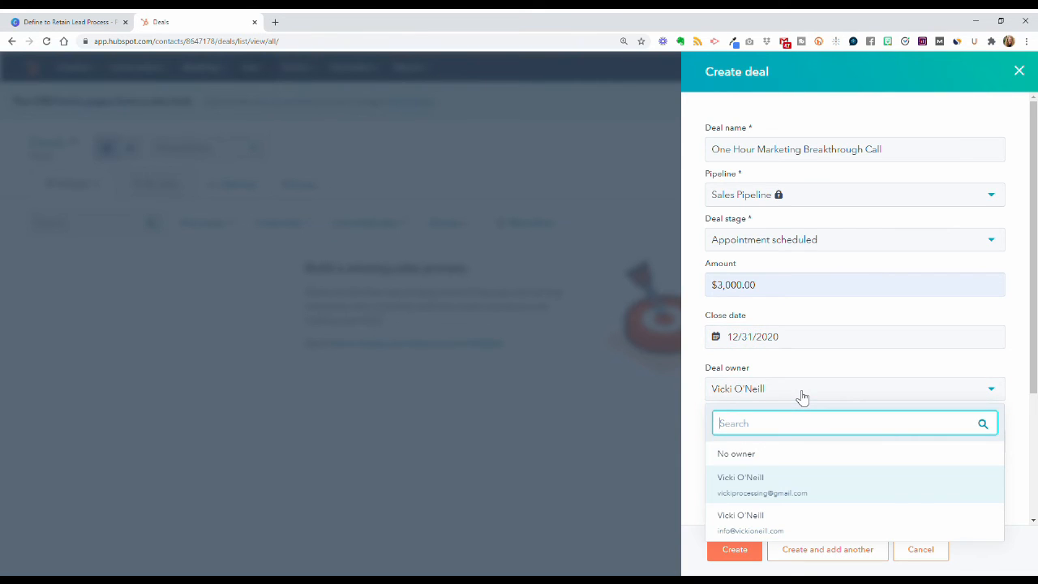
pyautogui.click(801, 373)
# Step: Set the deal type to New Business, add no products, and create the deal
pyautogui.click(803, 448)
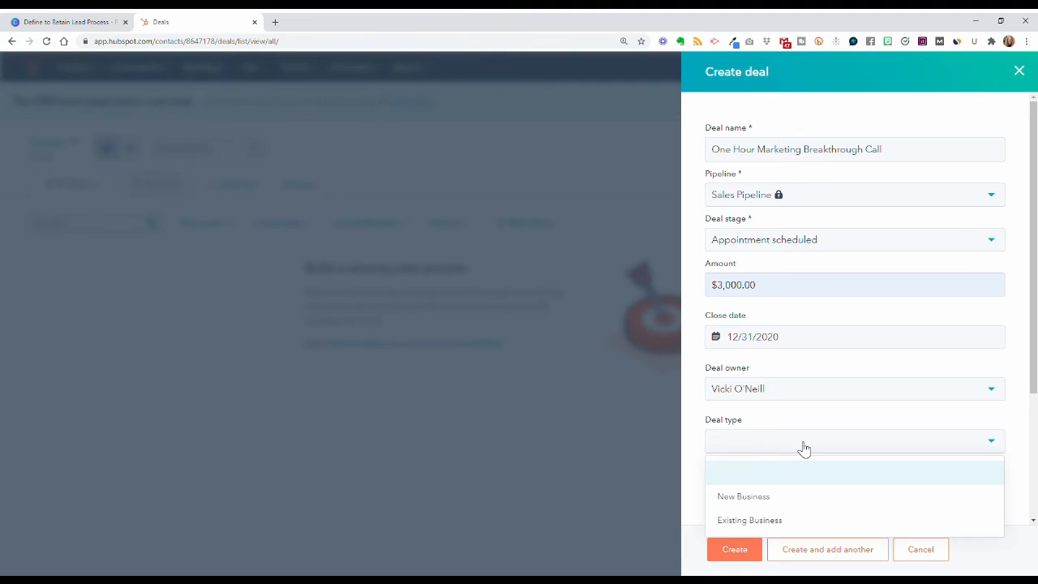
pyautogui.click(807, 503)
pyautogui.scroll(-3, 857, 491)
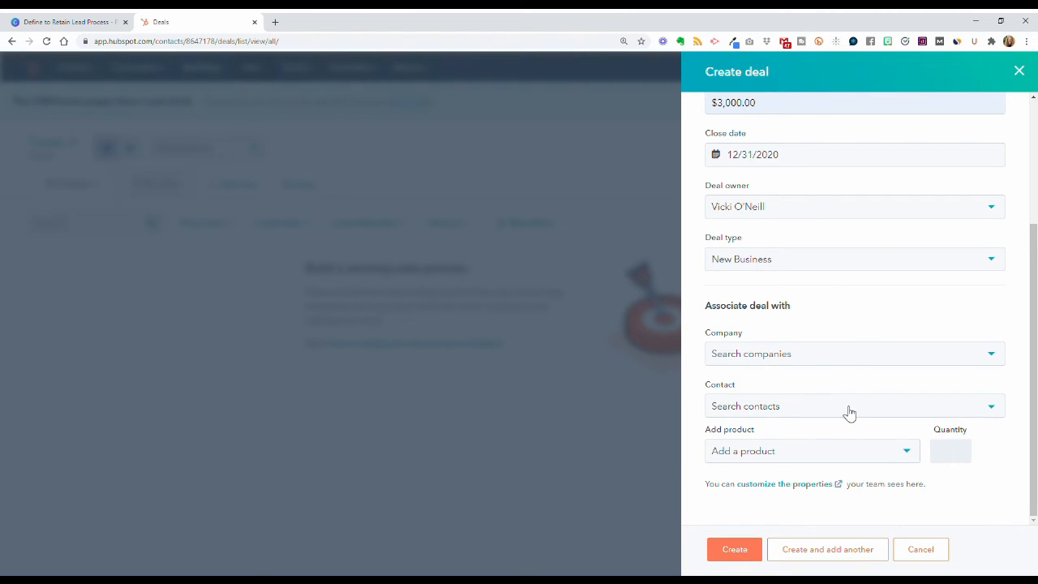
pyautogui.click(897, 456)
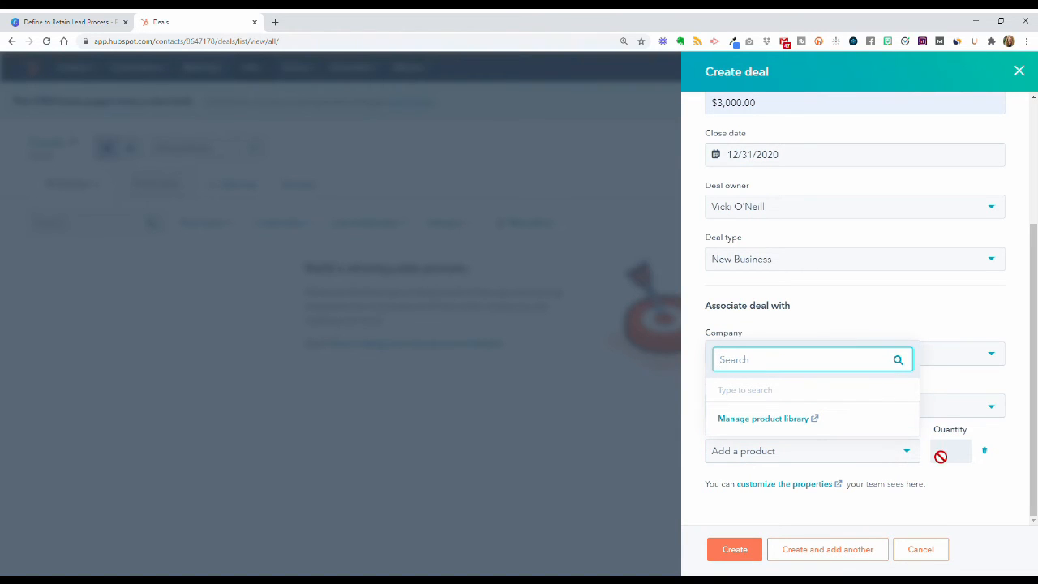
pyautogui.click(941, 496)
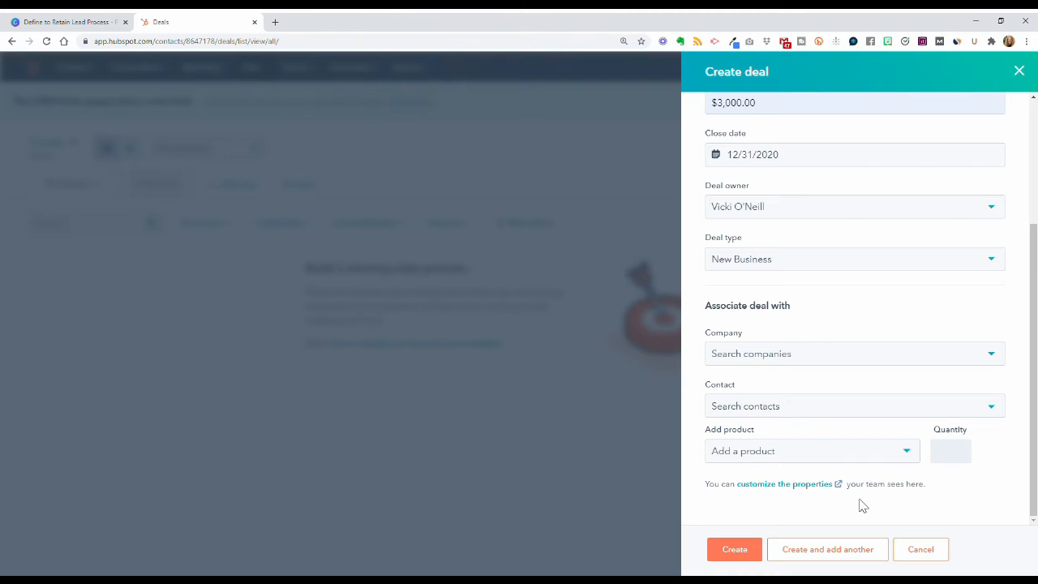
pyautogui.click(734, 549)
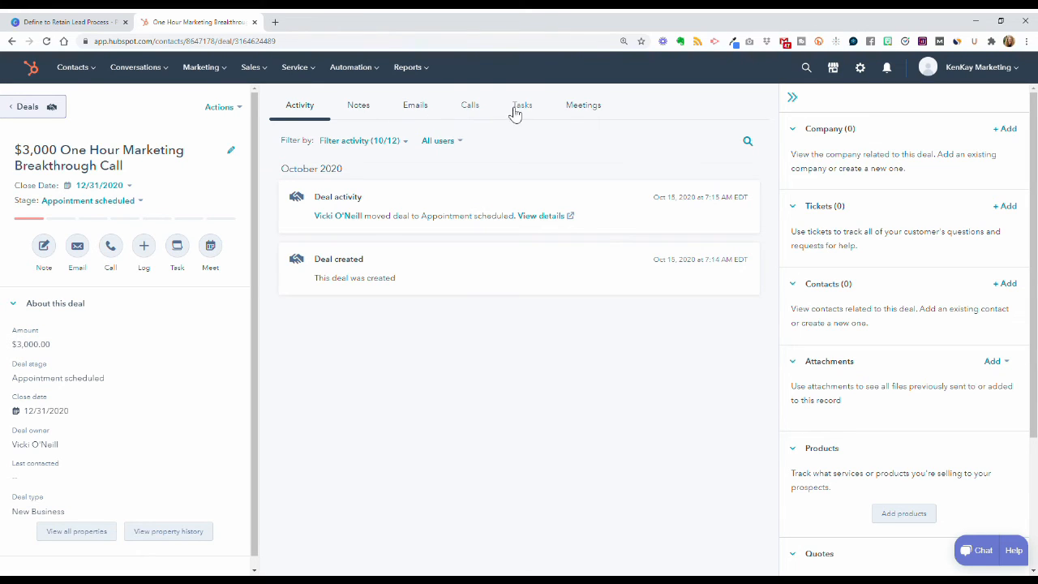
# Step: Look over the new deal's Meetings and Notes, glance at Canva, then open Service > Tickets
pyautogui.click(575, 110)
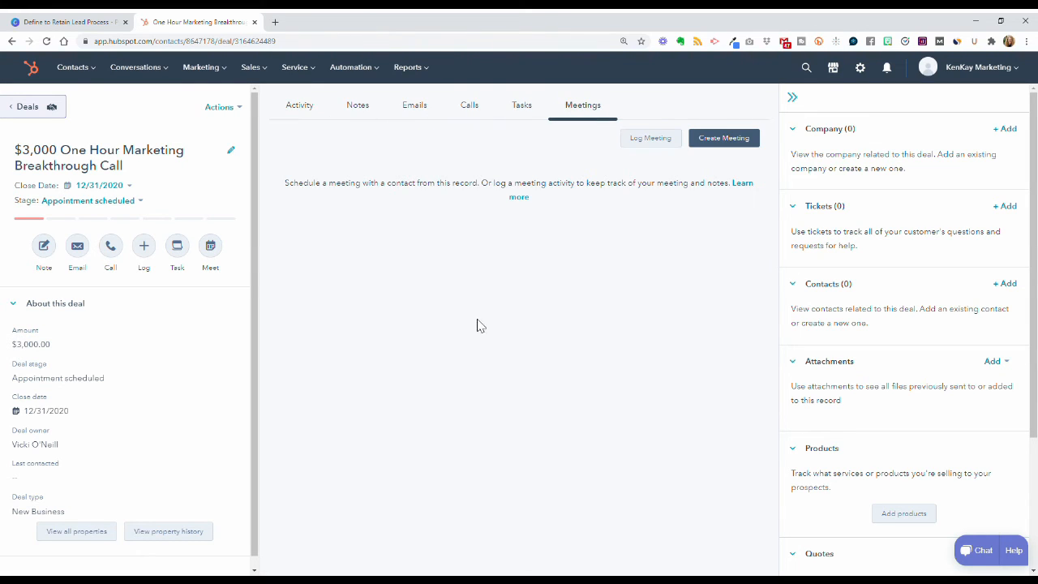
pyautogui.click(358, 106)
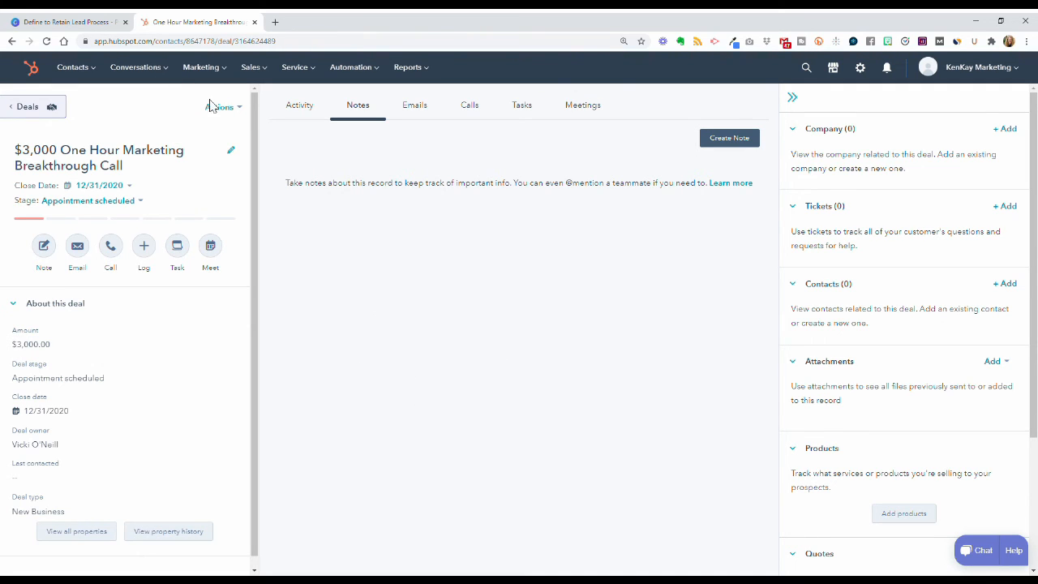
pyautogui.click(67, 24)
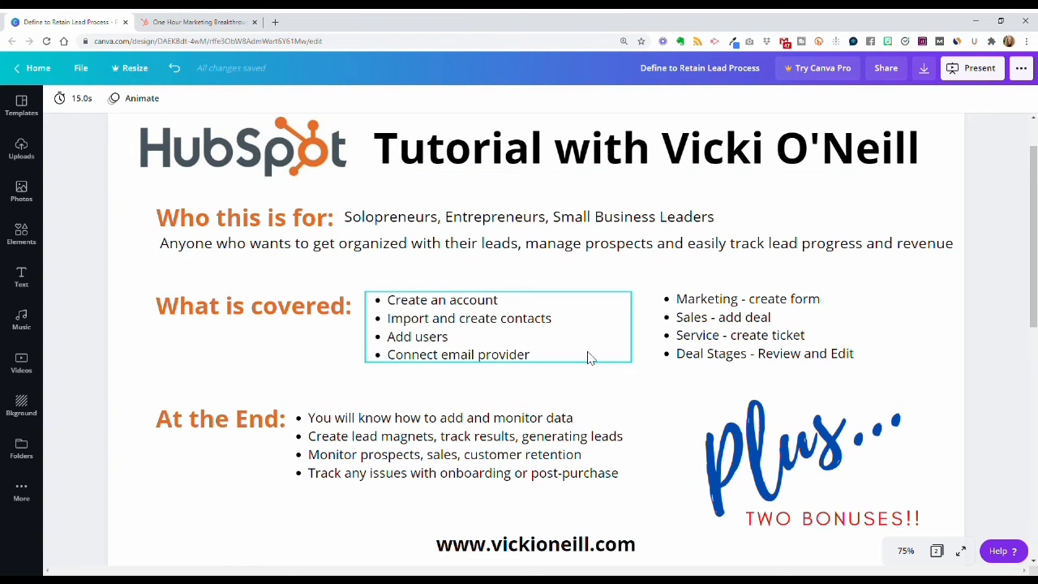
pyautogui.click(214, 22)
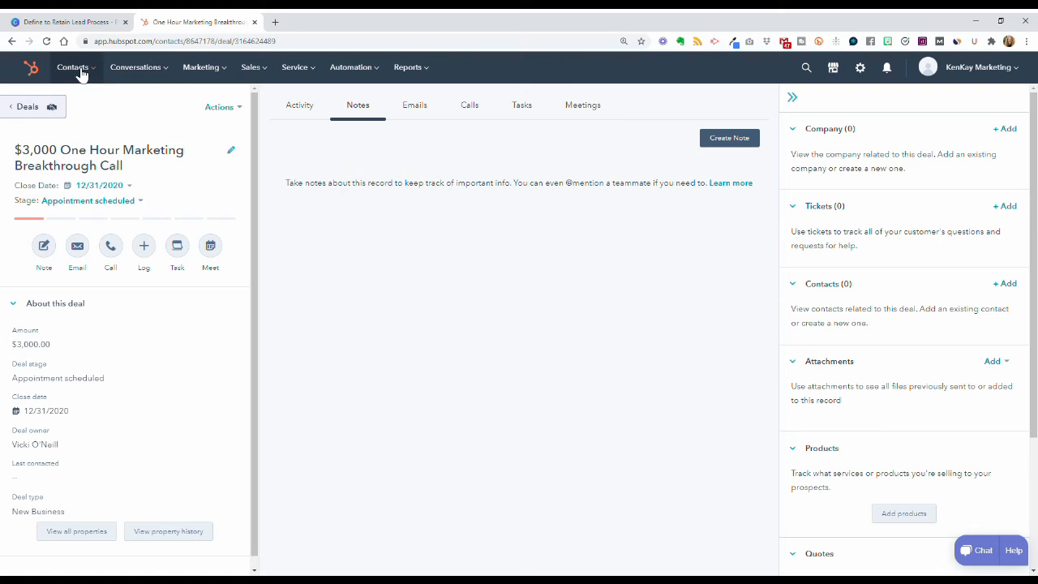
pyautogui.click(295, 70)
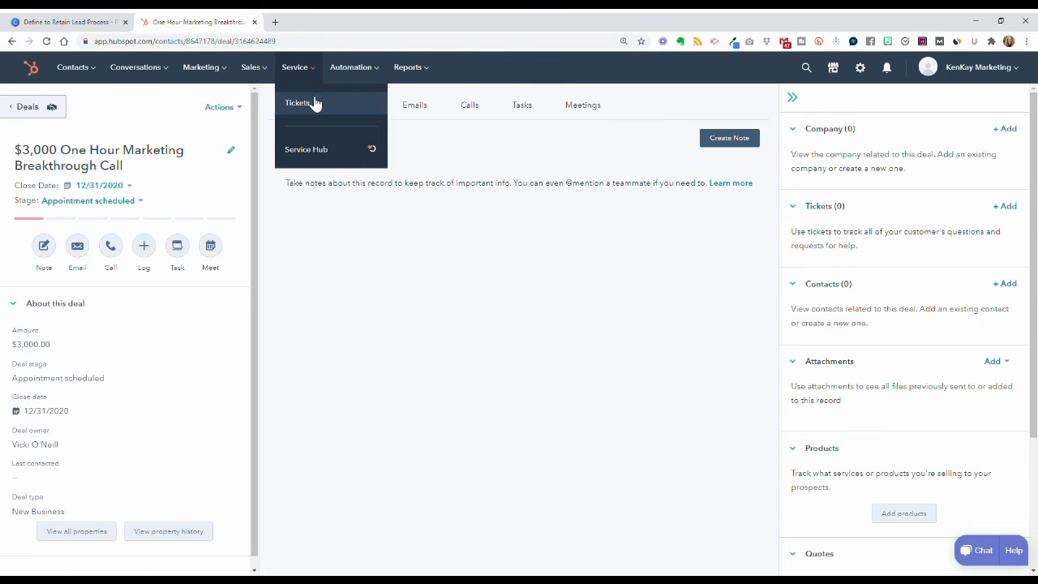
pyautogui.click(311, 104)
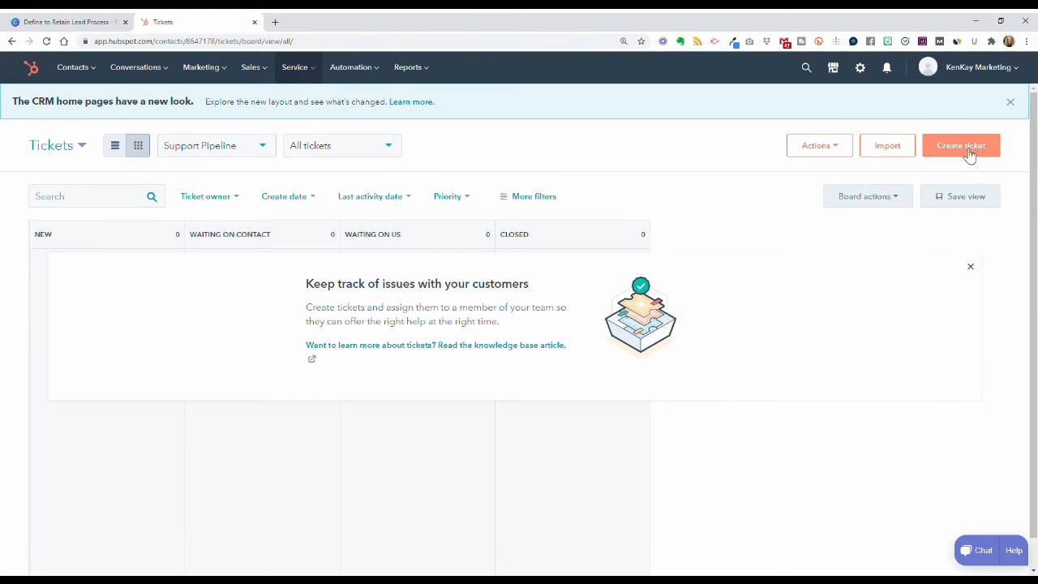
# Step: Start a new ticket from the empty Support Pipeline tickets board
pyautogui.click(967, 153)
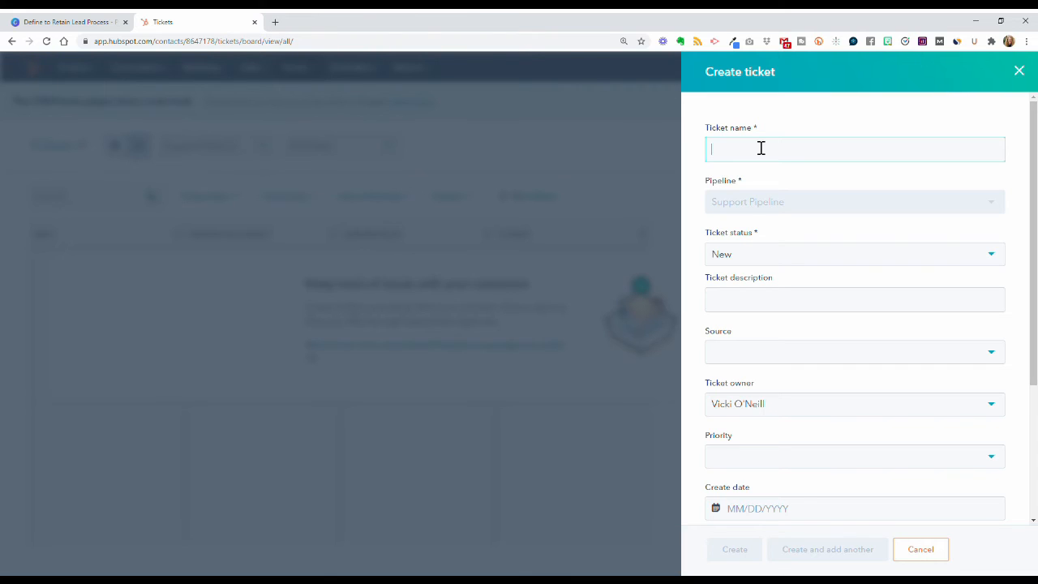
# Step: Create the 'Onboarding issue' ticket with status New and description 'Technology issues with syncing', leaving Source and Priority blank
pyautogui.write('Onboarding issue ______')
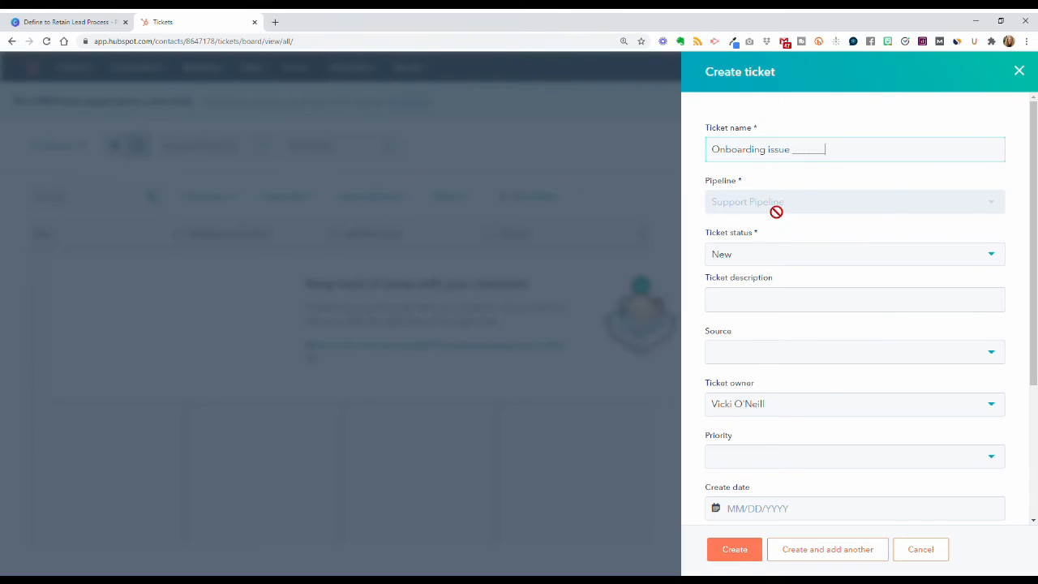
pyautogui.click(796, 259)
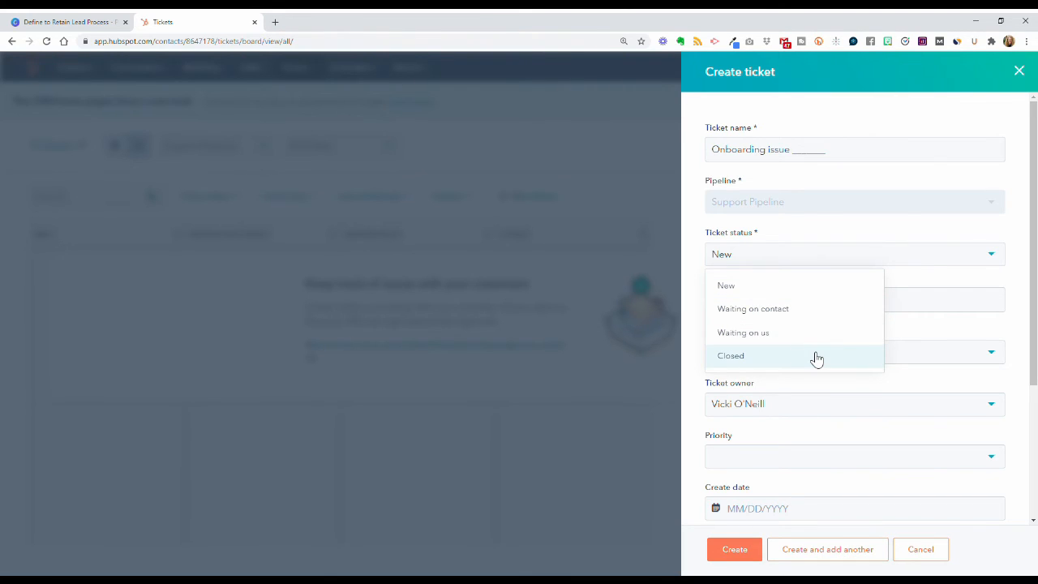
pyautogui.click(792, 296)
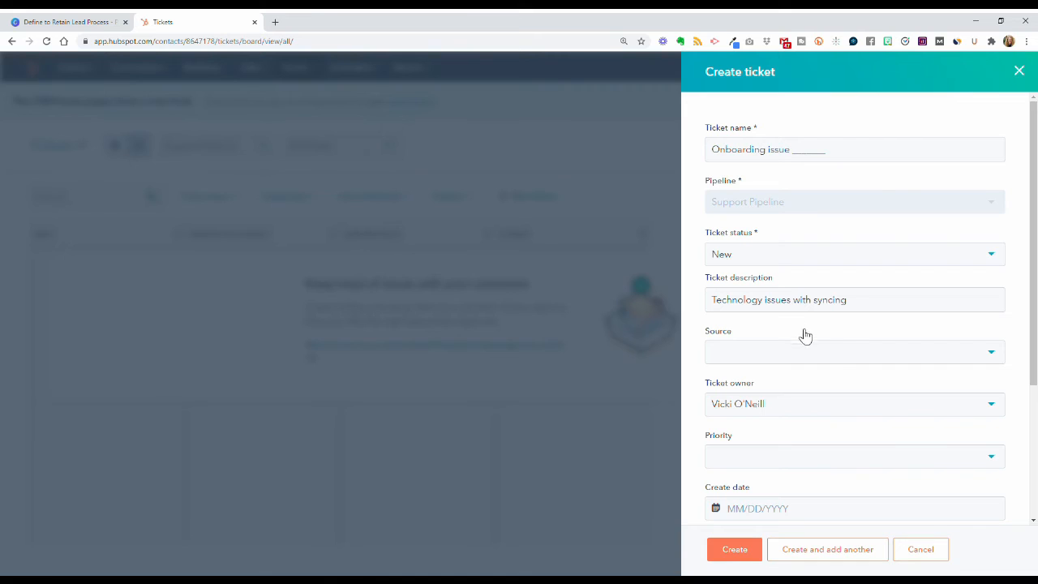
pyautogui.click(839, 355)
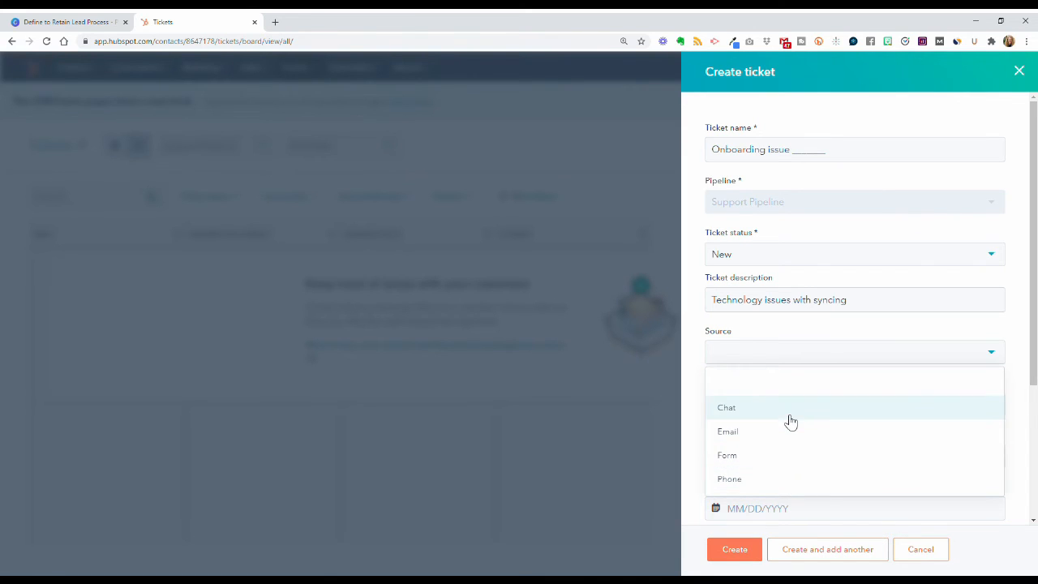
pyautogui.click(696, 362)
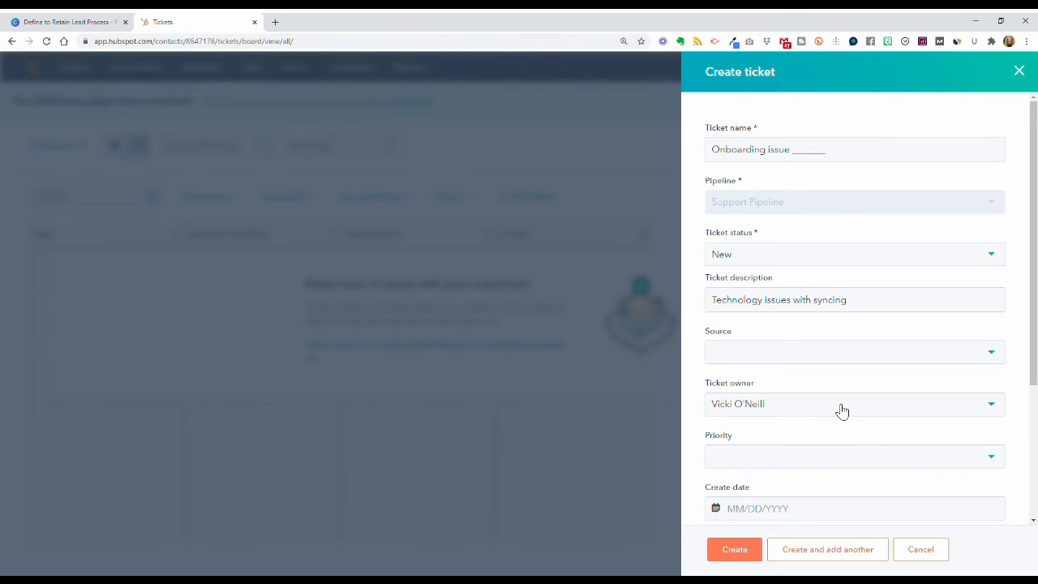
pyautogui.click(840, 464)
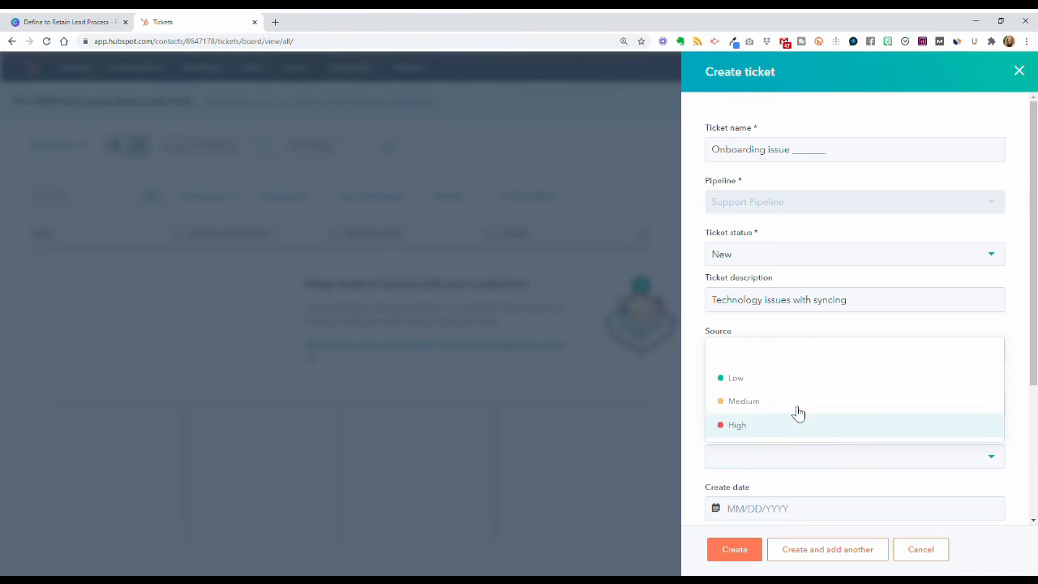
pyautogui.click(701, 344)
pyautogui.scroll(-3, 852, 488)
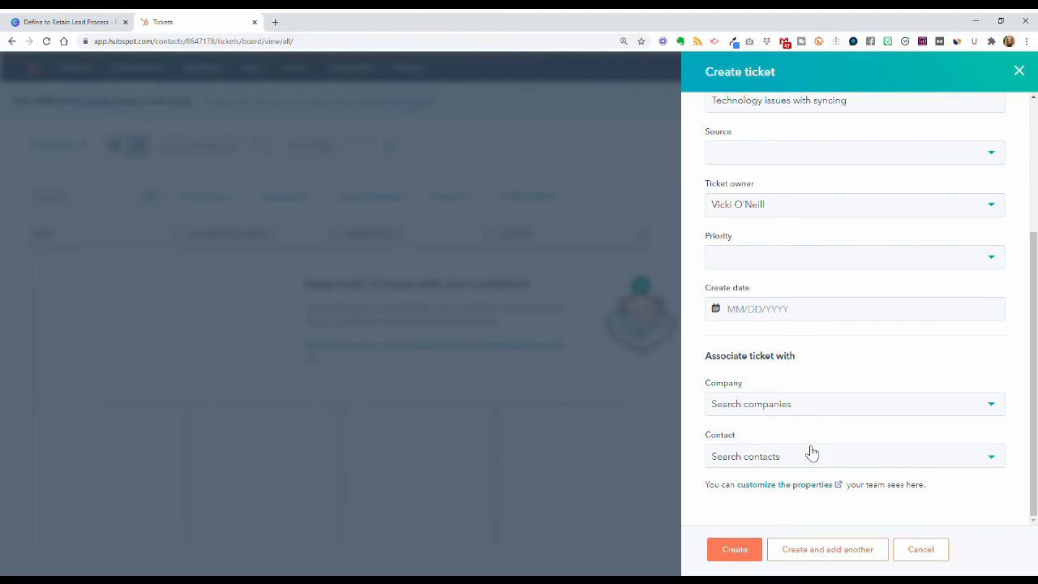
pyautogui.click(731, 555)
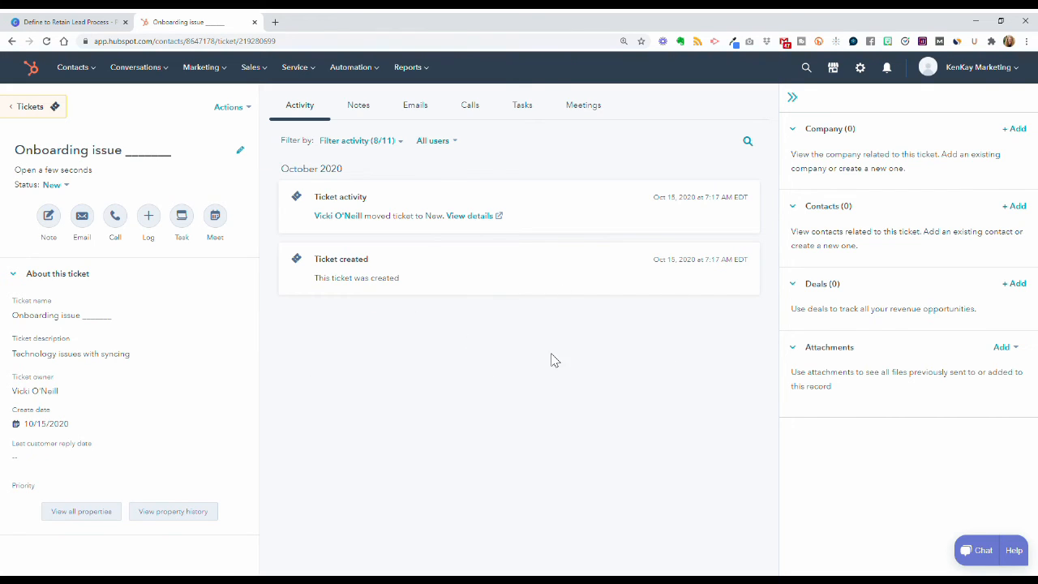
# Step: Check the Onboarding issue ticket's notes, emails and calls, which show no logged calls
pyautogui.click(369, 109)
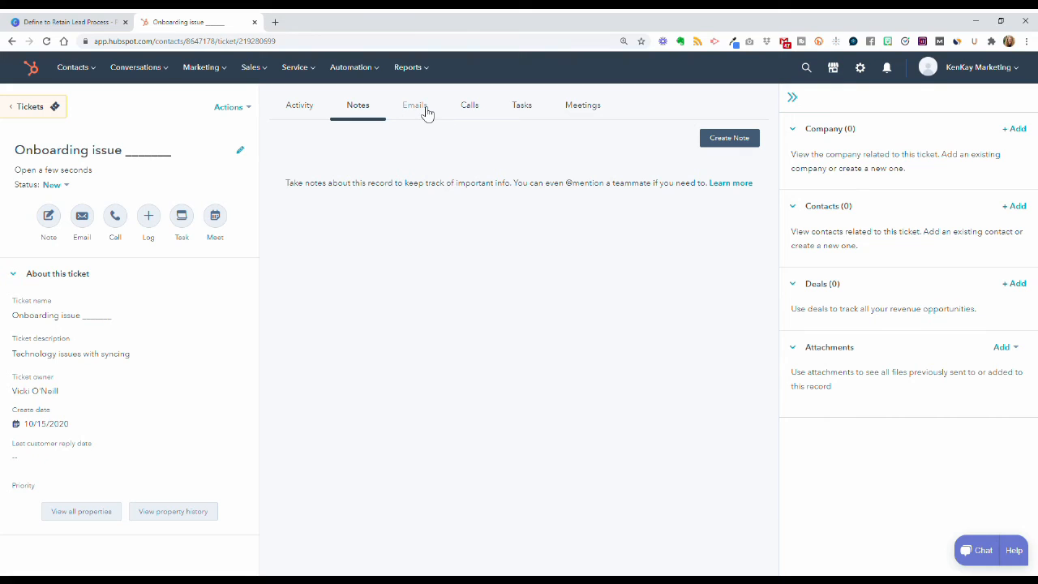
pyautogui.click(428, 112)
pyautogui.click(470, 110)
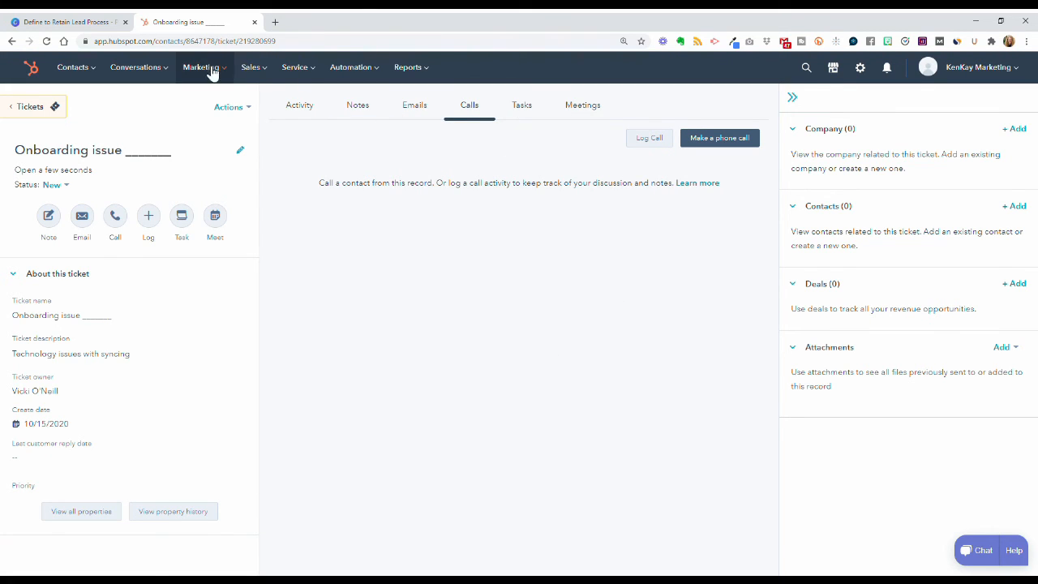
pyautogui.click(76, 22)
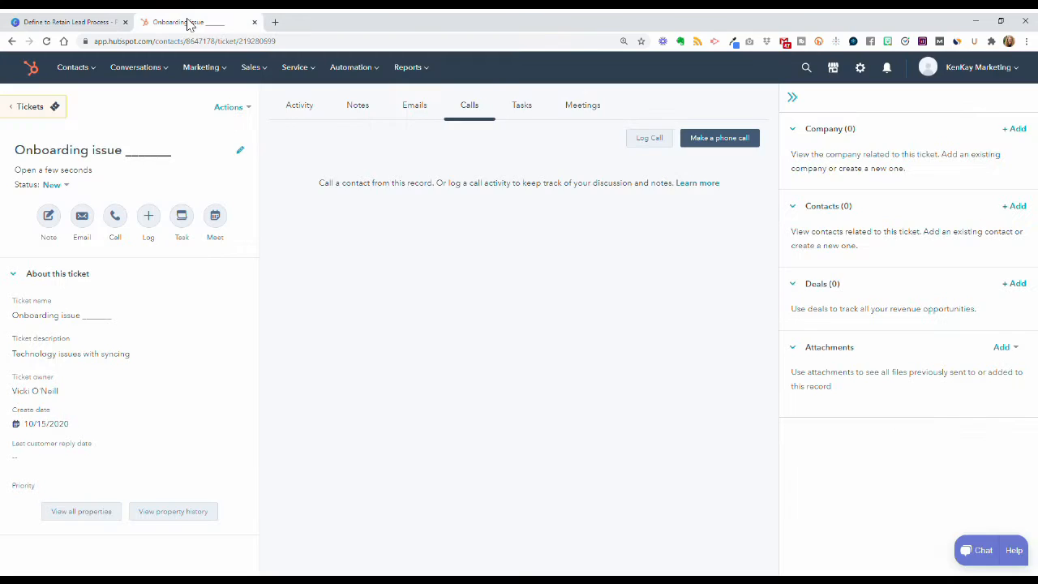
pyautogui.click(192, 22)
# Step: Go to Settings > Sales > Deals to view the seven Sales Pipeline stages and probabilities
pyautogui.click(860, 69)
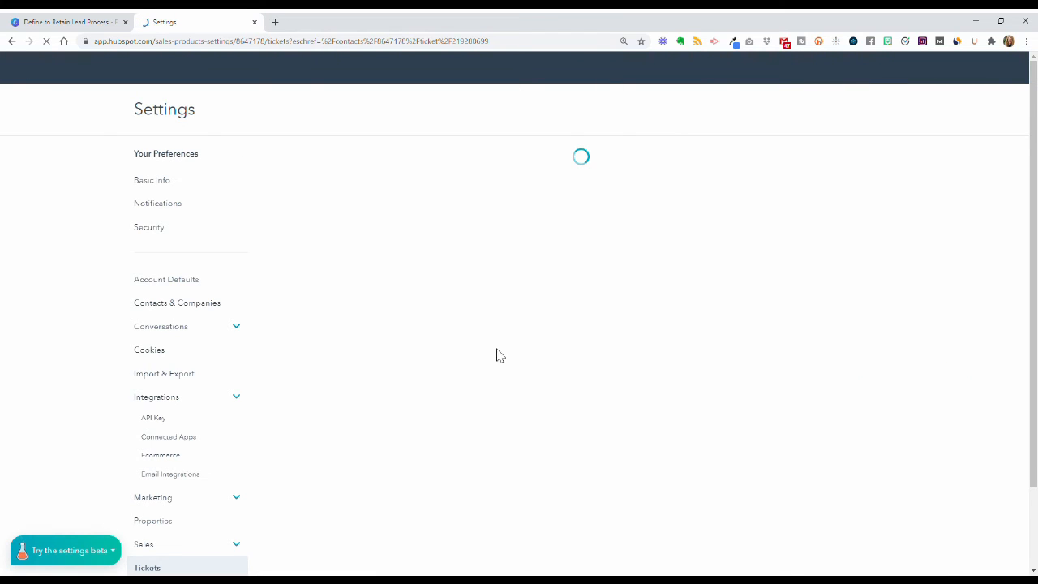
pyautogui.scroll(-2, 239, 359)
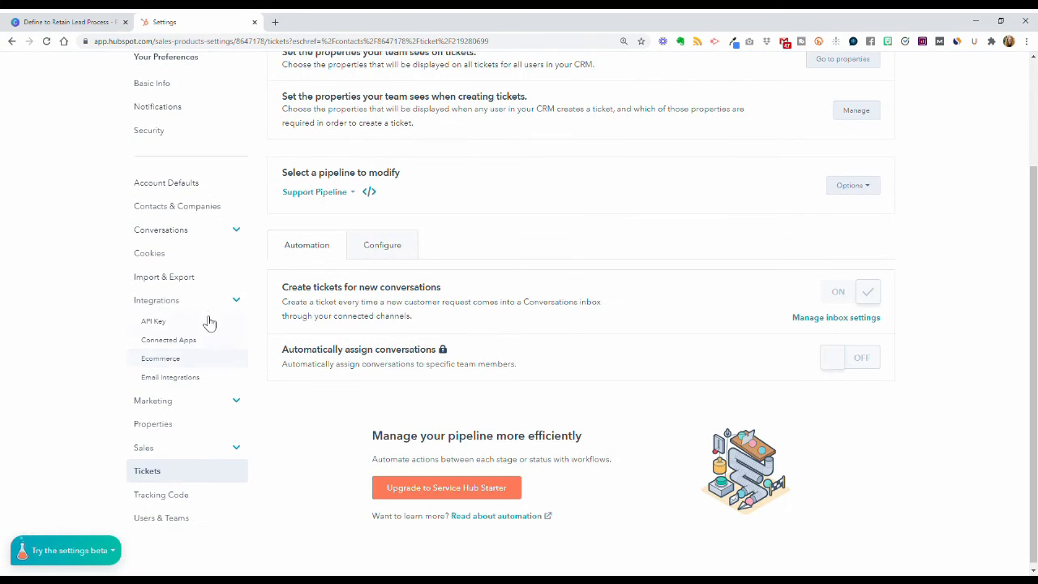
pyautogui.click(214, 454)
pyautogui.scroll(-3, 213, 454)
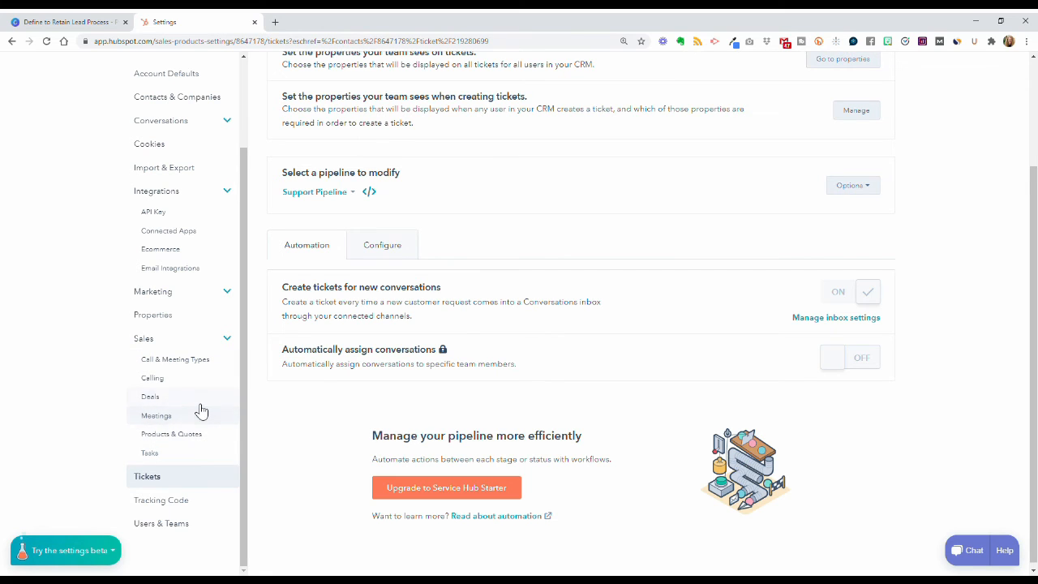
pyautogui.click(201, 405)
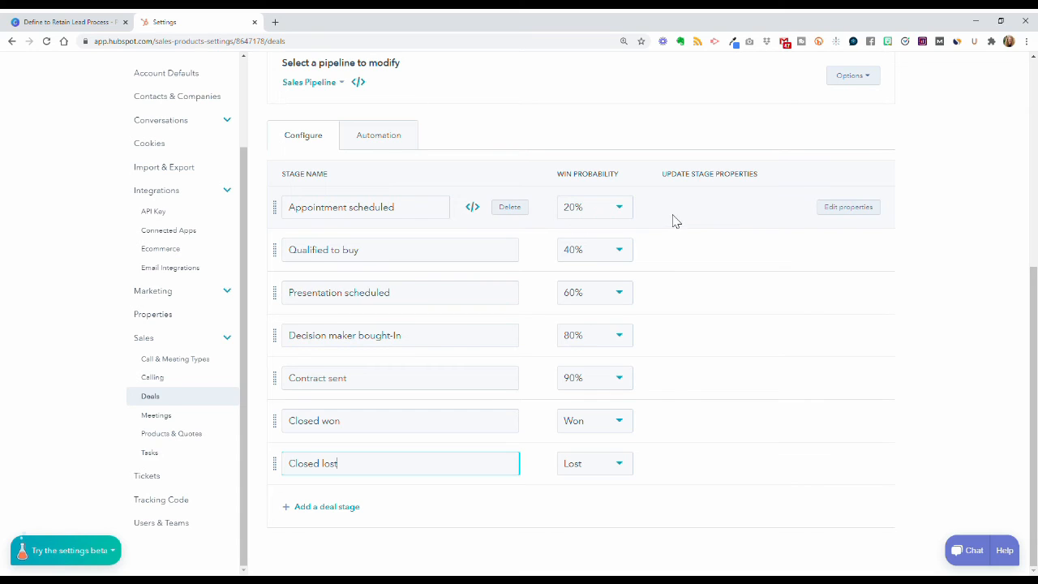
pyautogui.click(627, 213)
pyautogui.click(764, 249)
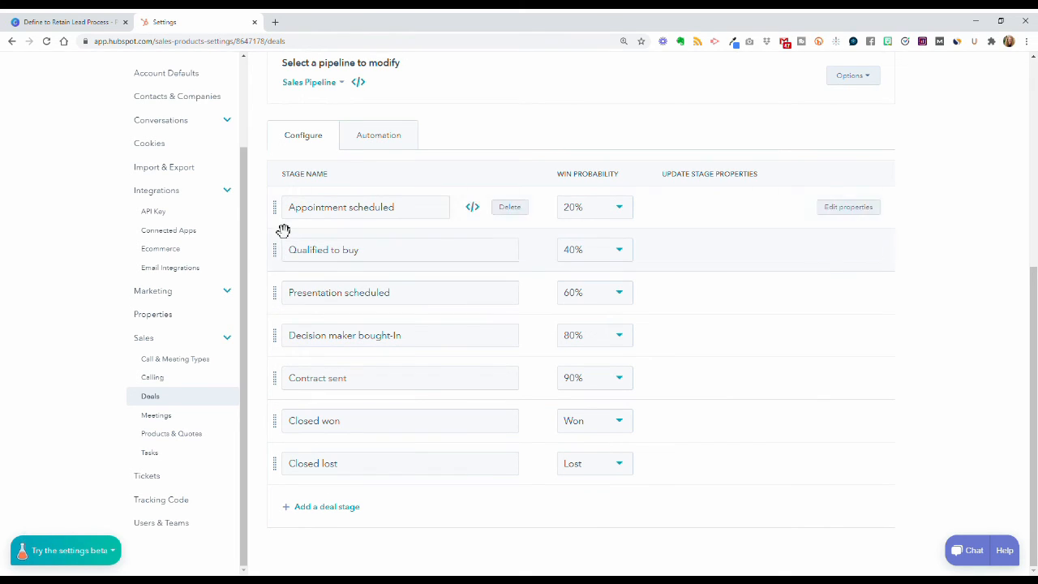
pyautogui.moveTo(283, 217); pyautogui.dragTo(278, 266)
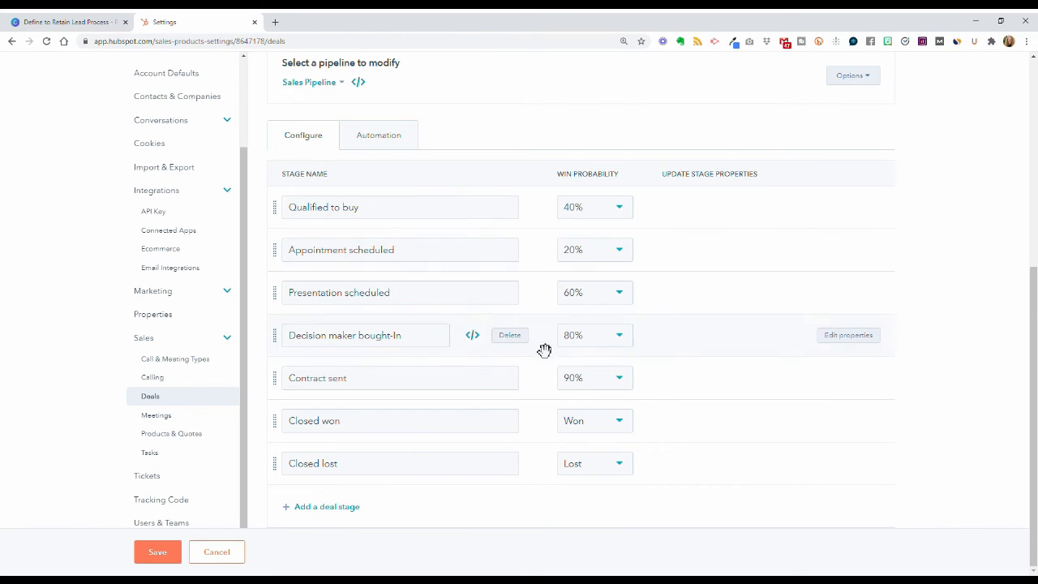
pyautogui.scroll(3, 549, 458)
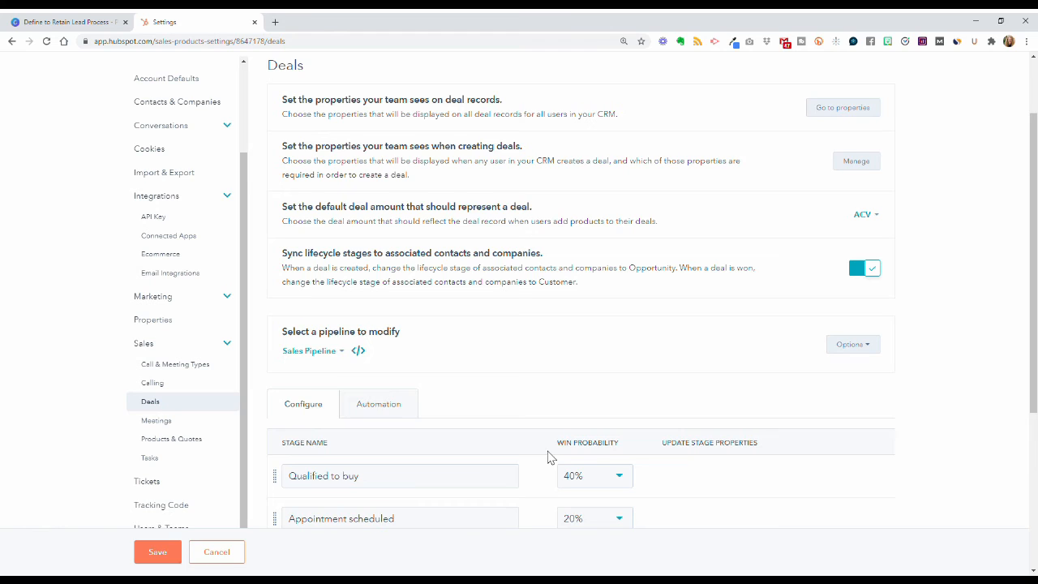
pyautogui.click(404, 416)
pyautogui.scroll(-1, 674, 396)
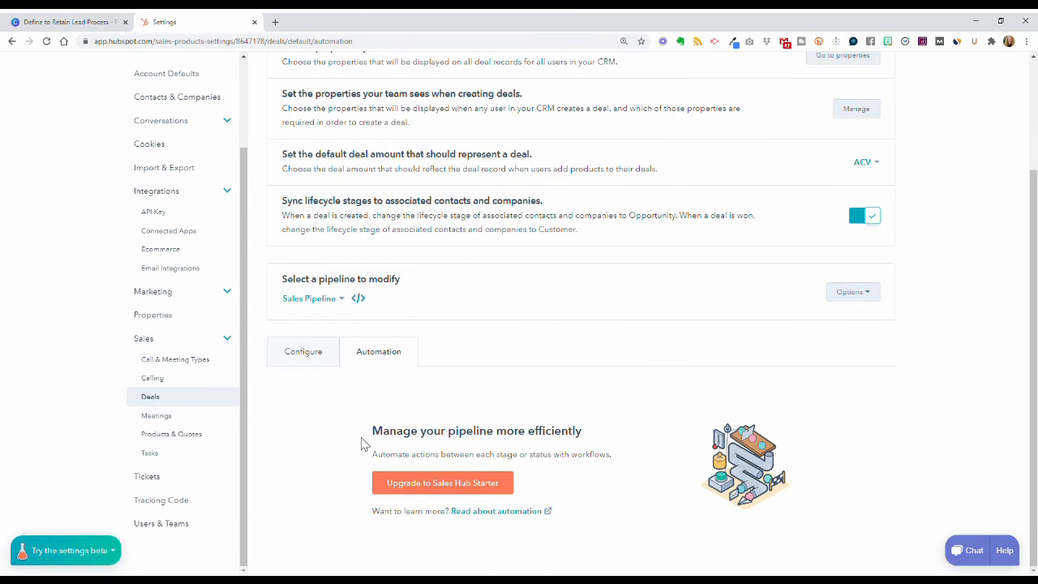
pyautogui.click(311, 360)
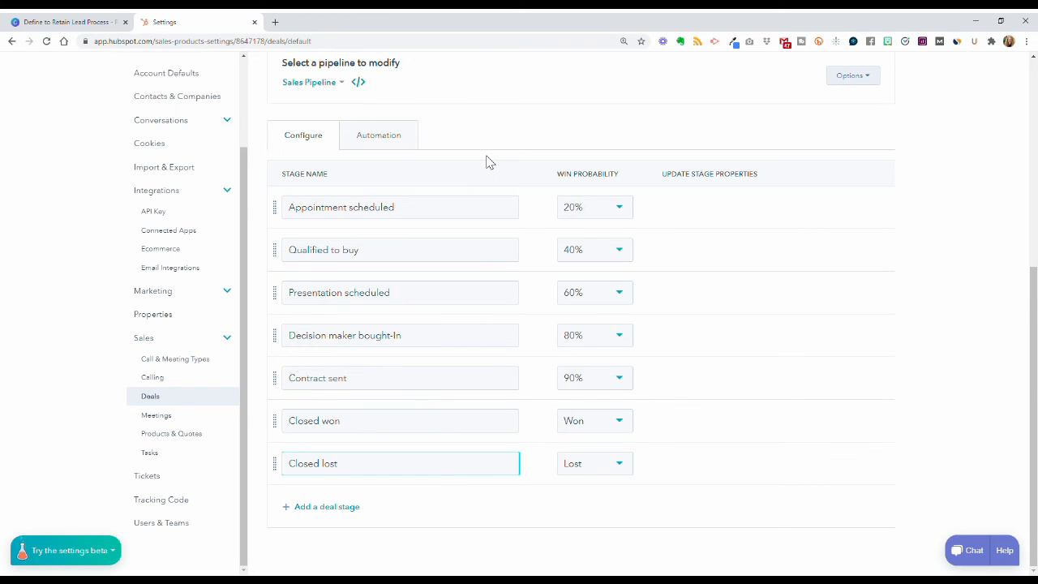
pyautogui.scroll(5, 488, 166)
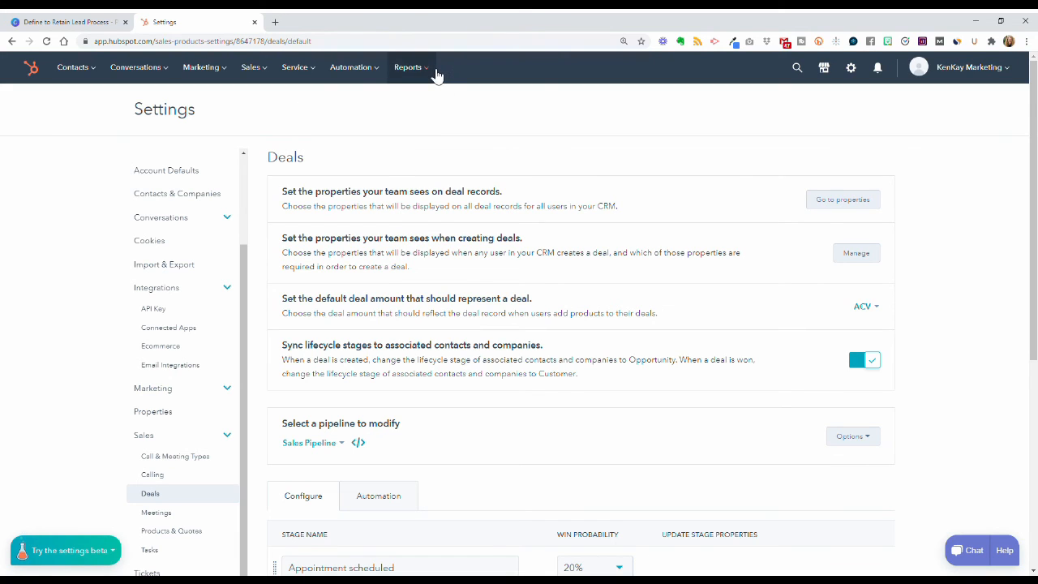
# Step: Open the Reports Dashboard Library and dismiss its welcome message
pyautogui.moveTo(436, 75)
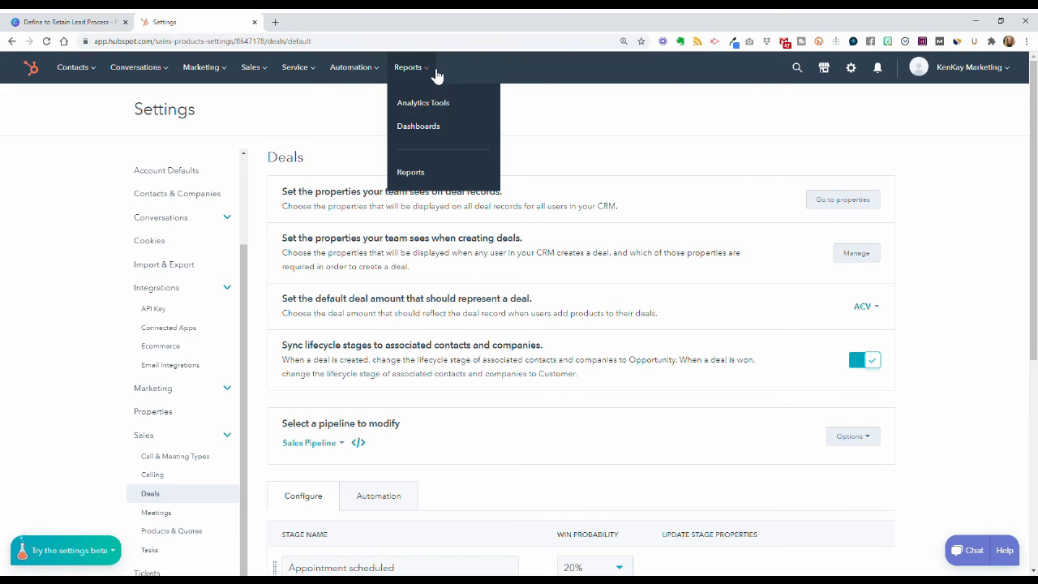
pyautogui.click(425, 136)
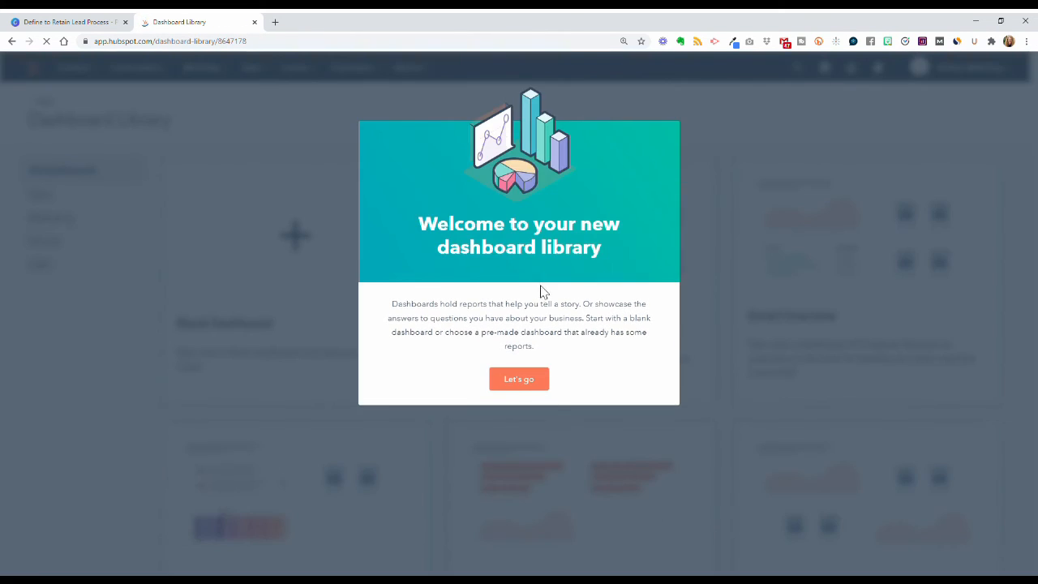
pyautogui.click(528, 387)
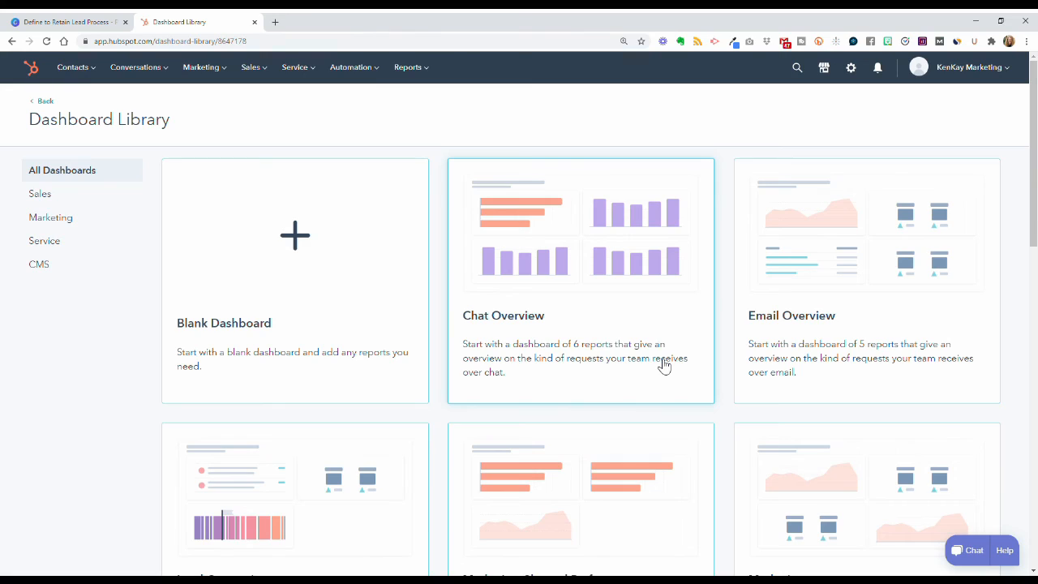
pyautogui.scroll(-7, 663, 366)
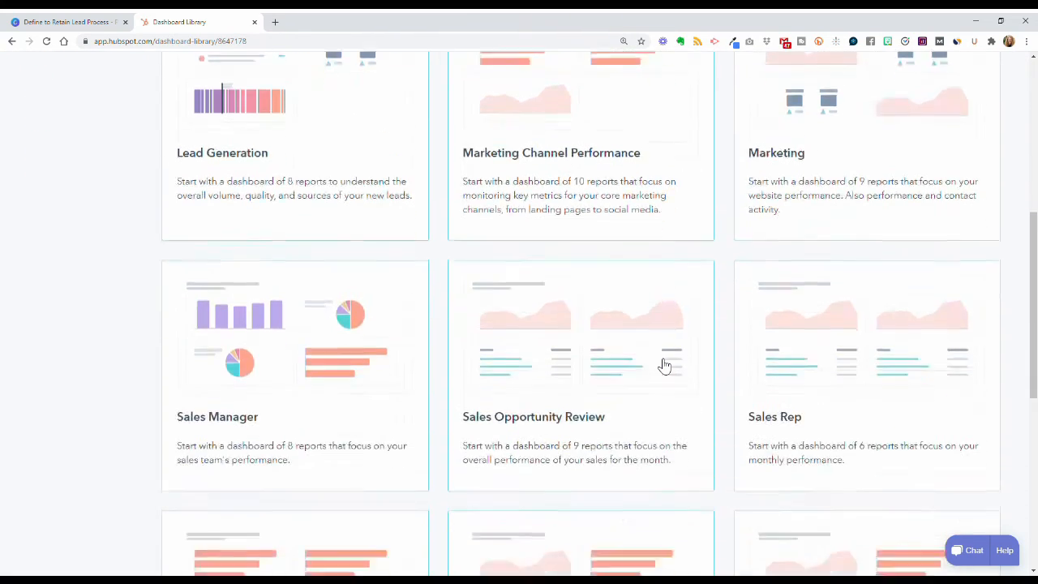
pyautogui.scroll(-4, 663, 366)
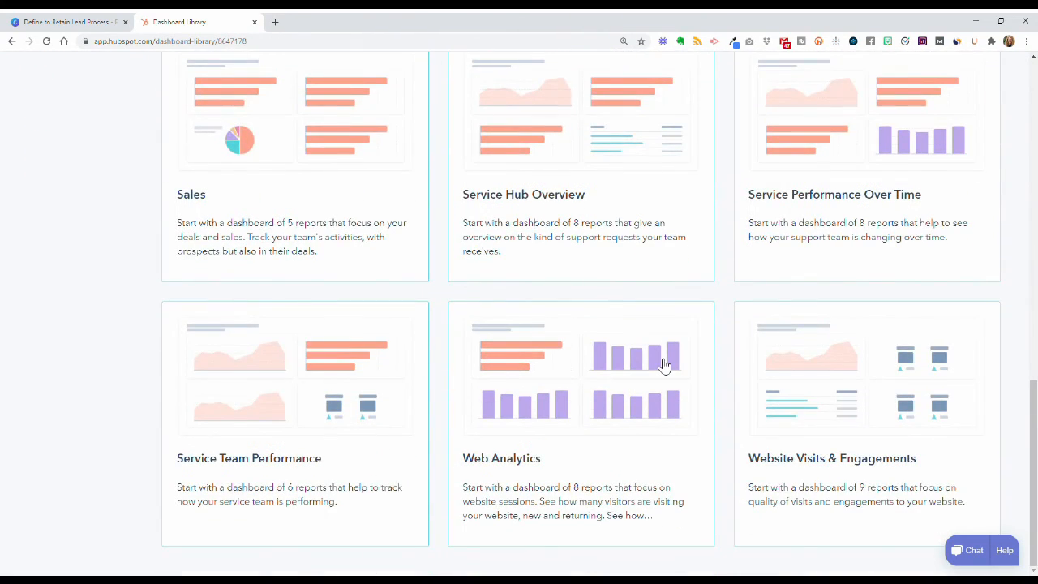
pyautogui.scroll(12, 664, 365)
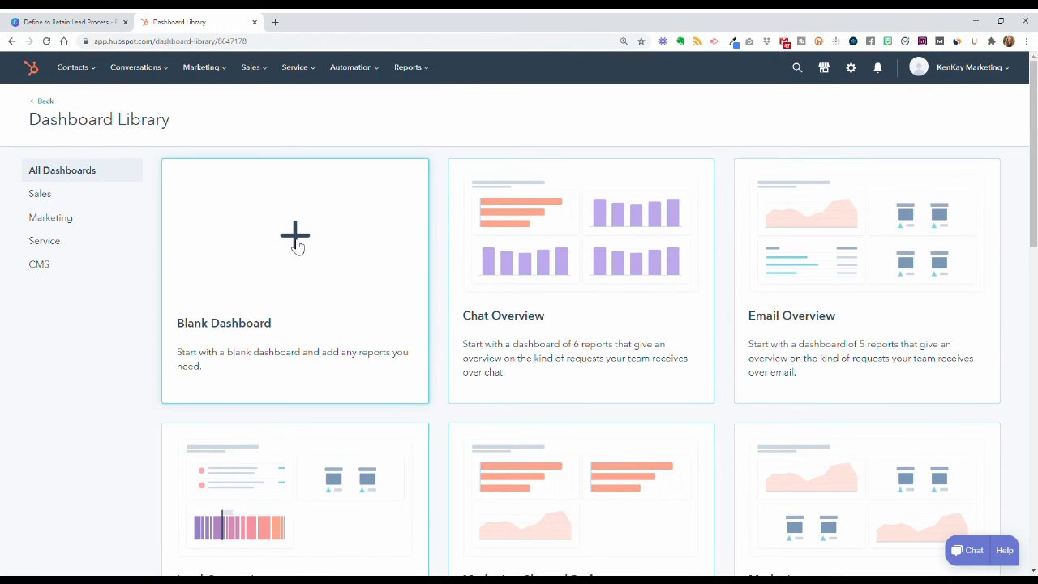
# Step: Filter the library by Sales, Marketing, Service and CMS, ending on Marketing, then return to Canva
pyautogui.click(73, 198)
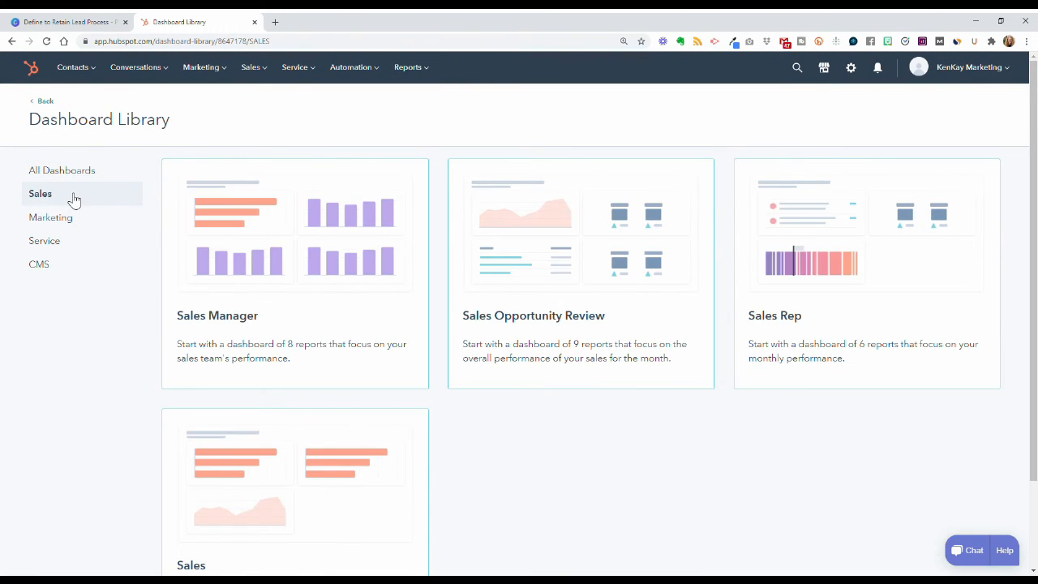
pyautogui.click(71, 219)
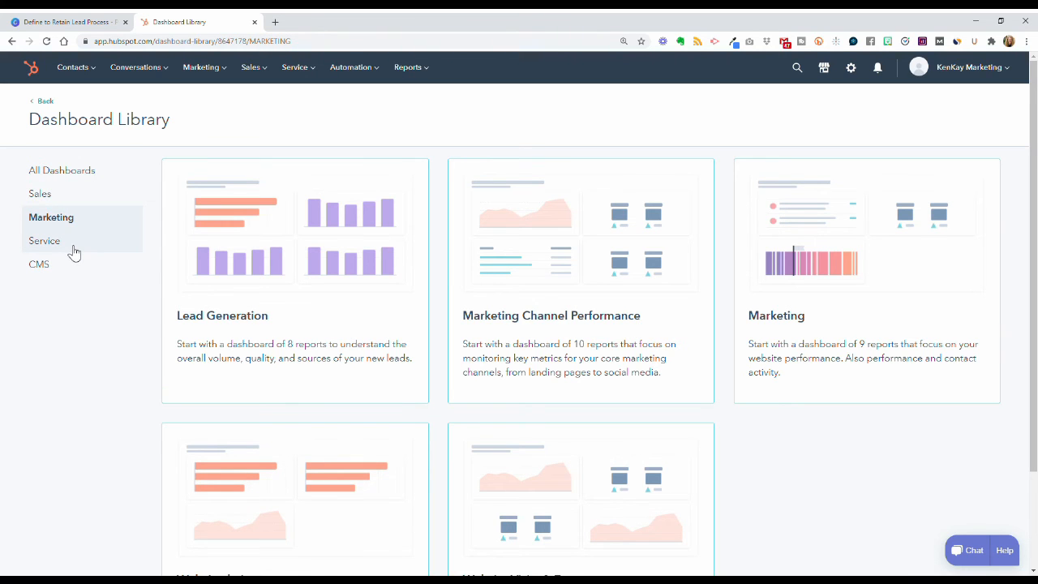
pyautogui.click(71, 245)
pyautogui.click(71, 266)
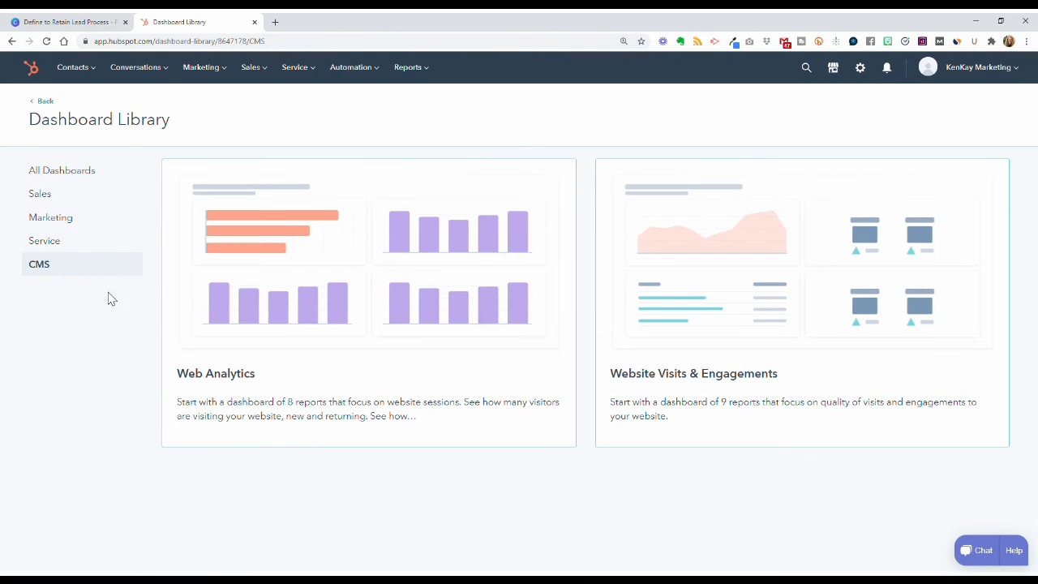
pyautogui.click(69, 200)
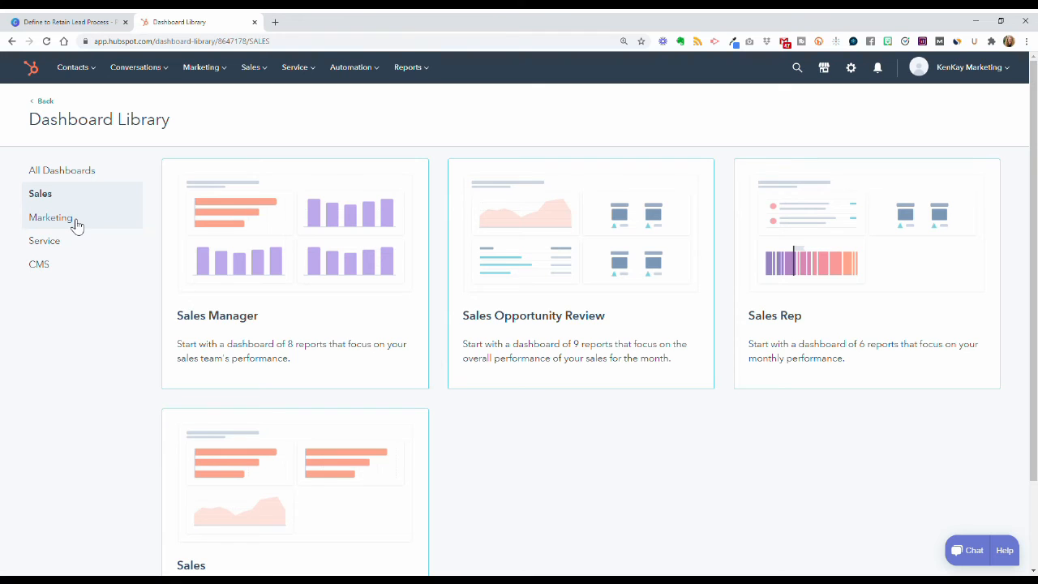
pyautogui.click(76, 225)
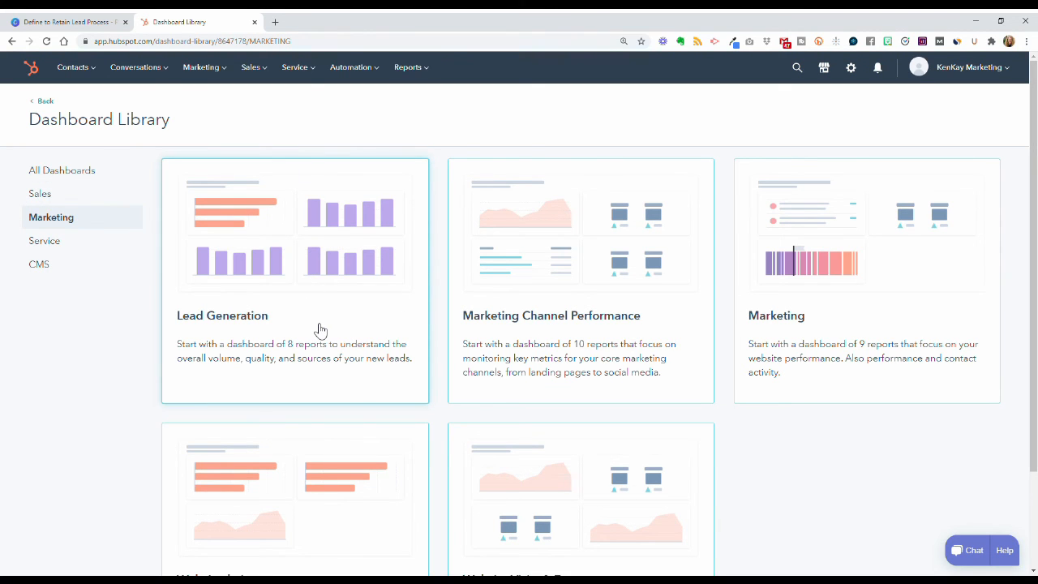
pyautogui.scroll(-3, 598, 346)
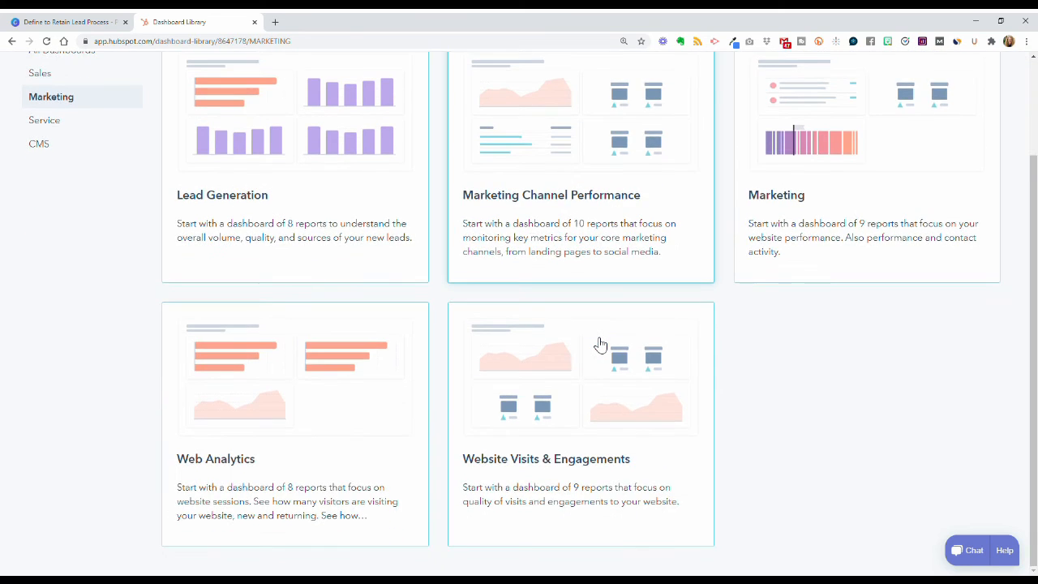
pyautogui.scroll(3, 600, 346)
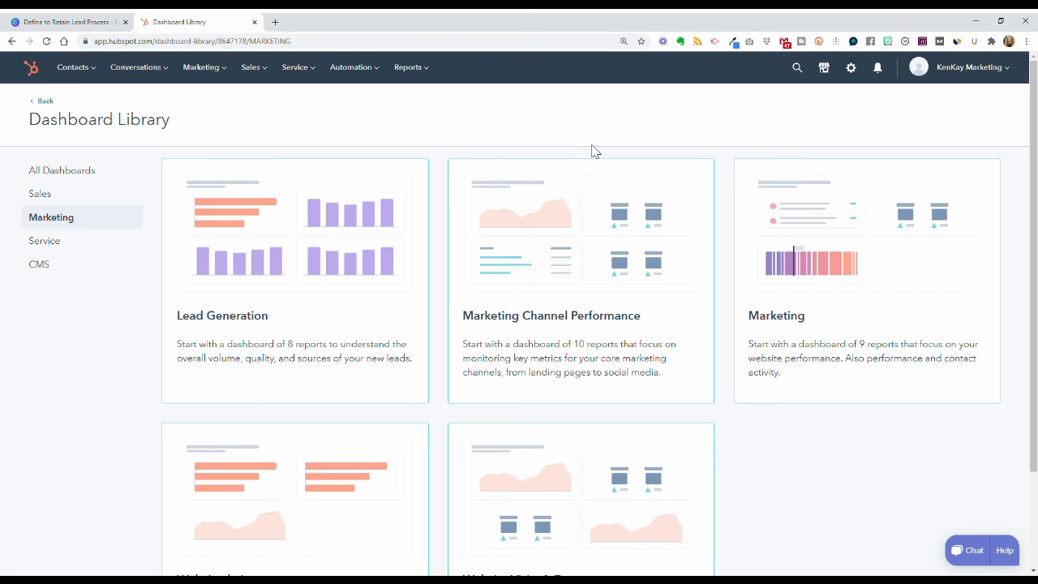
pyautogui.click(91, 23)
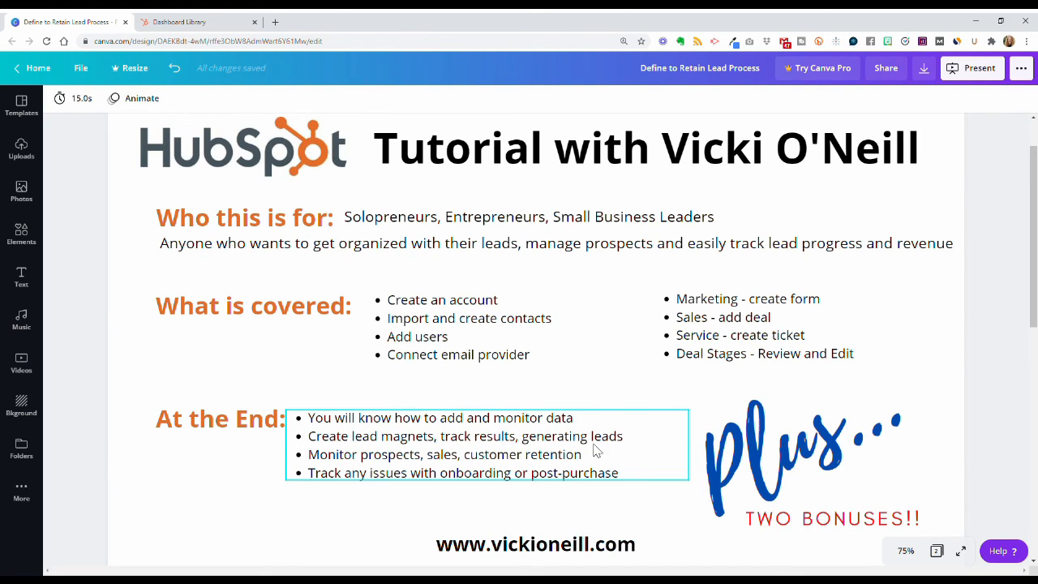
# Step: Scroll to page 2's Customer Journey slide showing Define, Know, Like, Trust, Buy, Retain
pyautogui.scroll(-1, 487, 507)
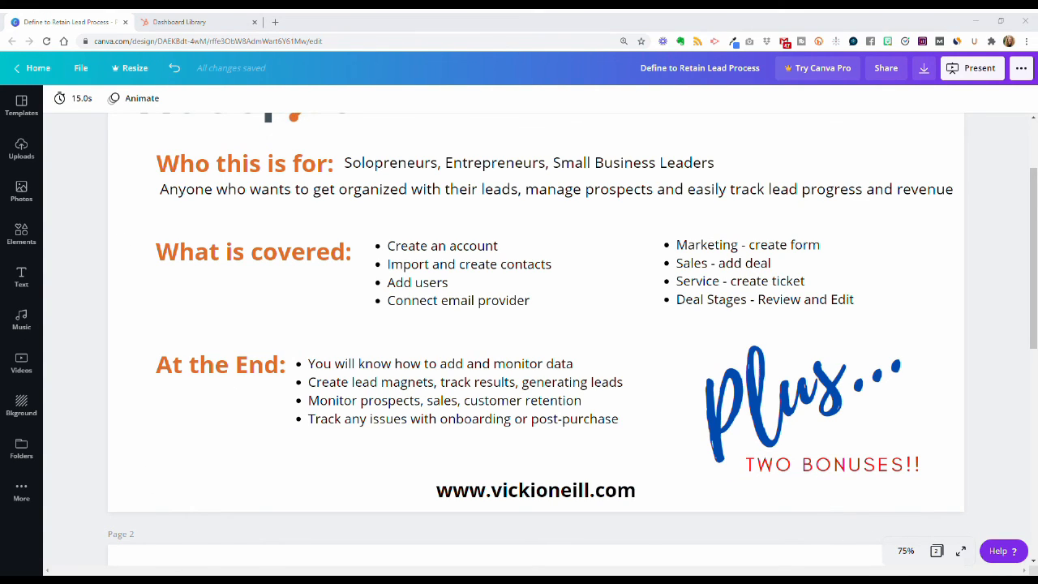
pyautogui.scroll(-3, 671, 347)
pyautogui.scroll(-2, 671, 347)
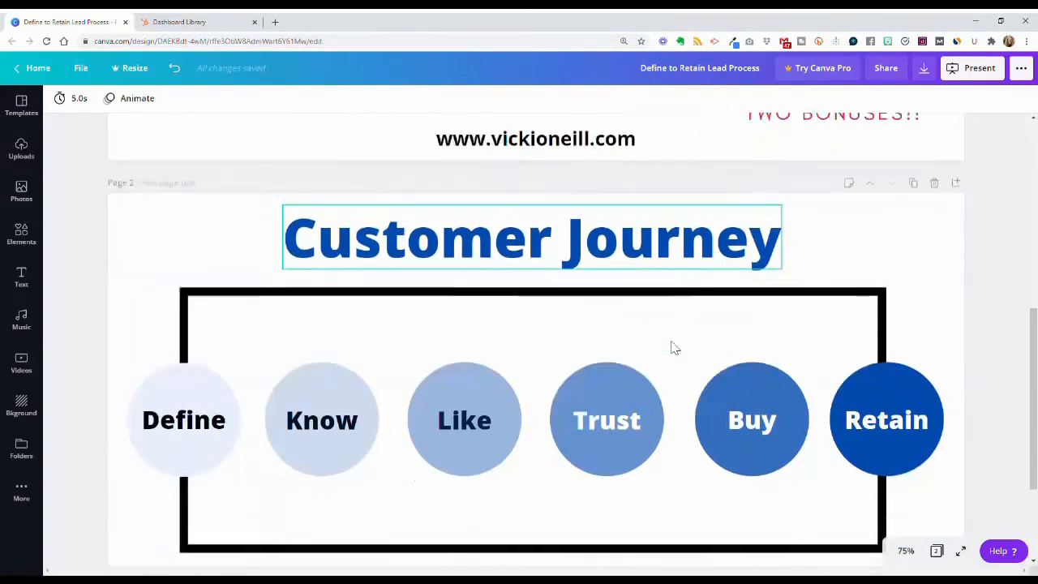
pyautogui.scroll(1, 672, 347)
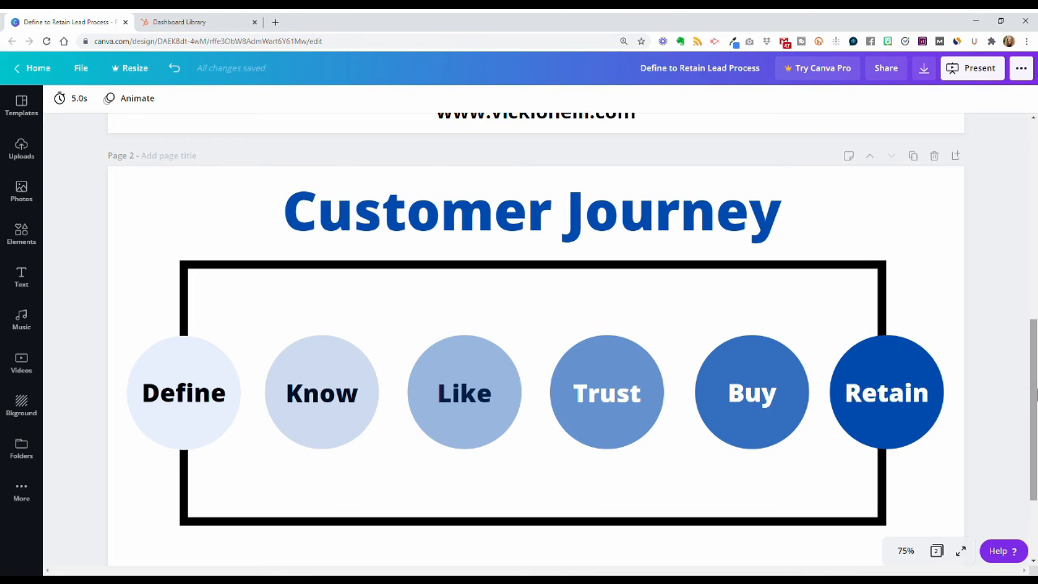
pyautogui.moveTo(1035, 393); pyautogui.dragTo(1036, 405)
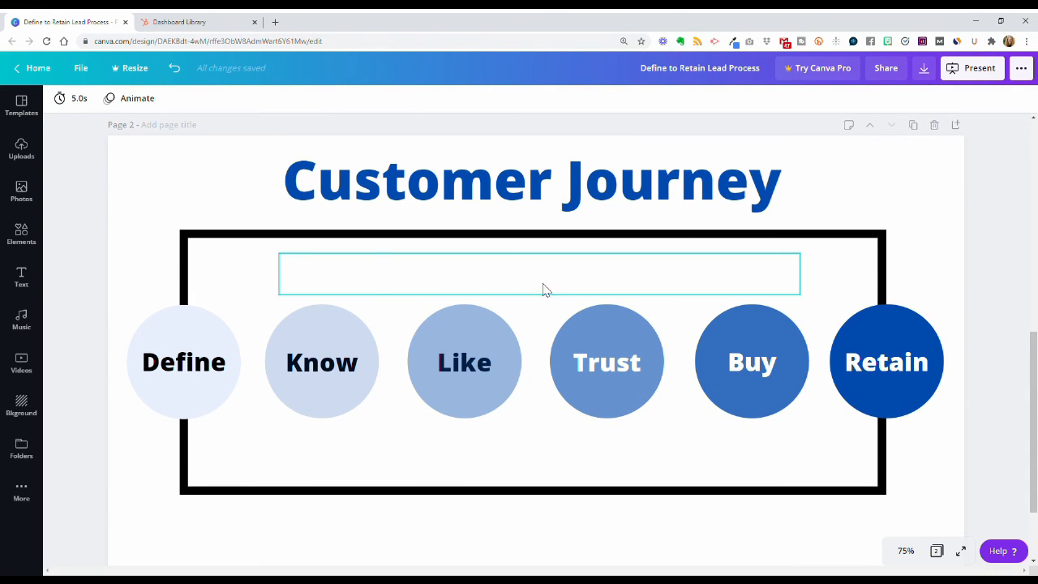